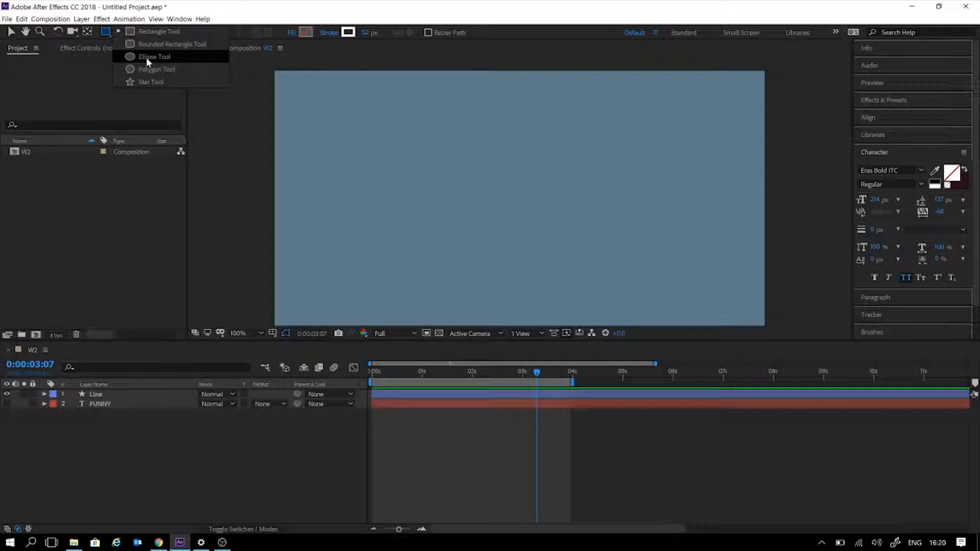
# - Draw a tiny ellipse with the Ellipse Tool over the white dot in the composition's upper-right area at 0:00:03:03
pyautogui.click(146, 57)
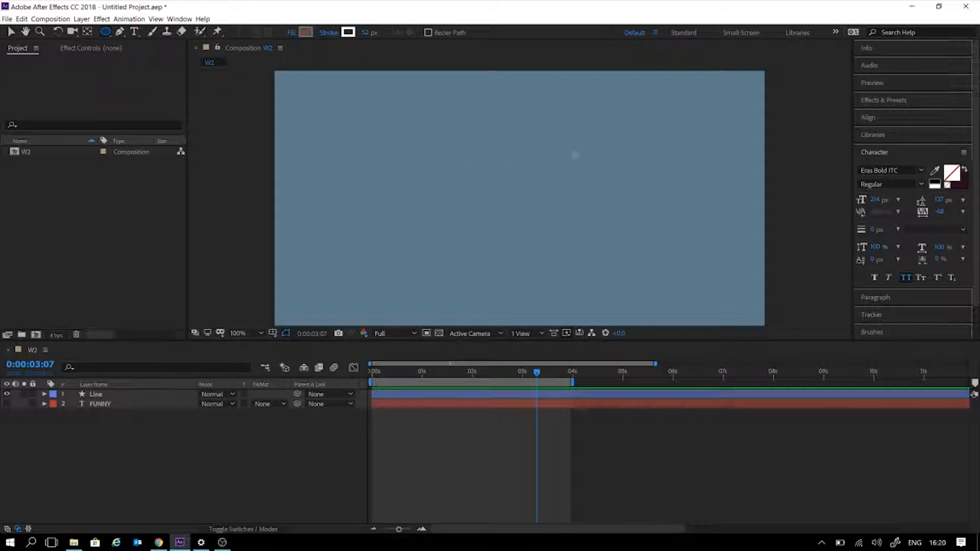
pyautogui.press('pageup')
pyautogui.press('pageup')
pyautogui.press('pageup')
pyautogui.press('pageup')
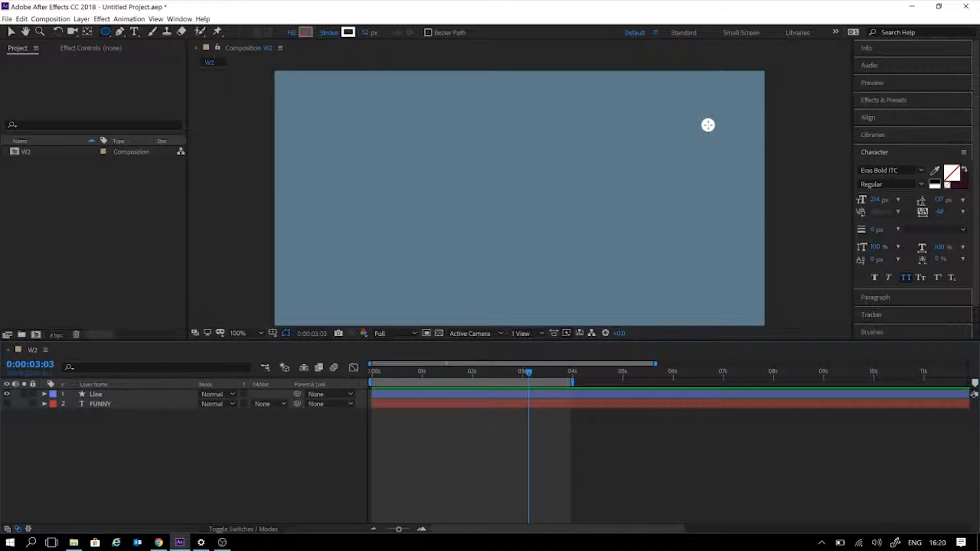
pyautogui.moveTo(708, 125)
pyautogui.mouseDown()
pyautogui.moveTo(700, 108)
pyautogui.moveTo(706, 127)
pyautogui.mouseUp()
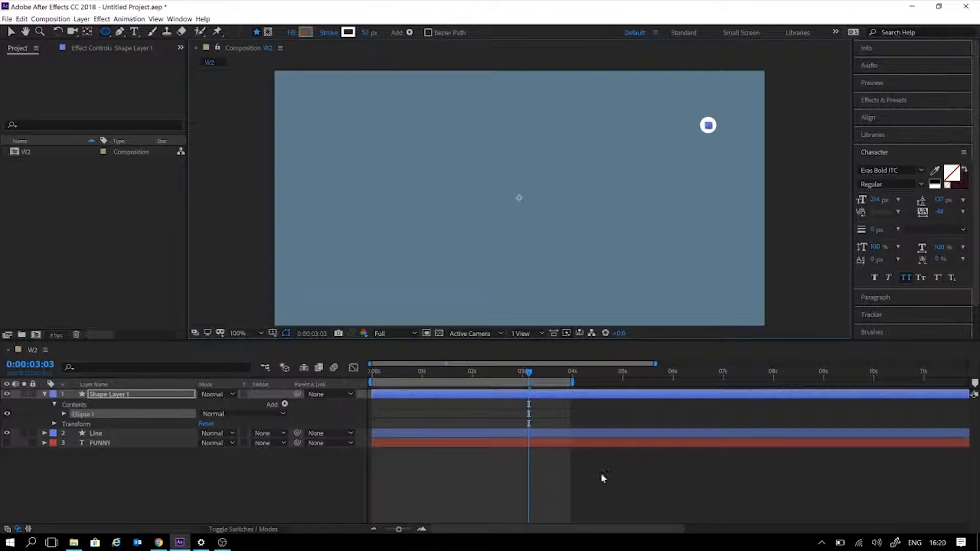
pyautogui.click(579, 482)
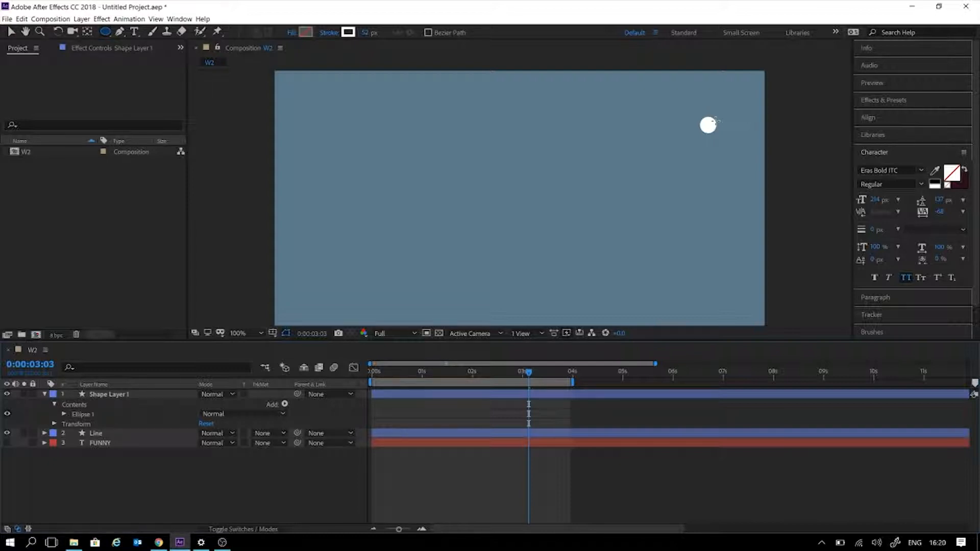
# - Keyframe Shape Layer 1's Opacity at 0% on 0:00:03:03 and 100% on 0:00:03:08
pyautogui.press('t')
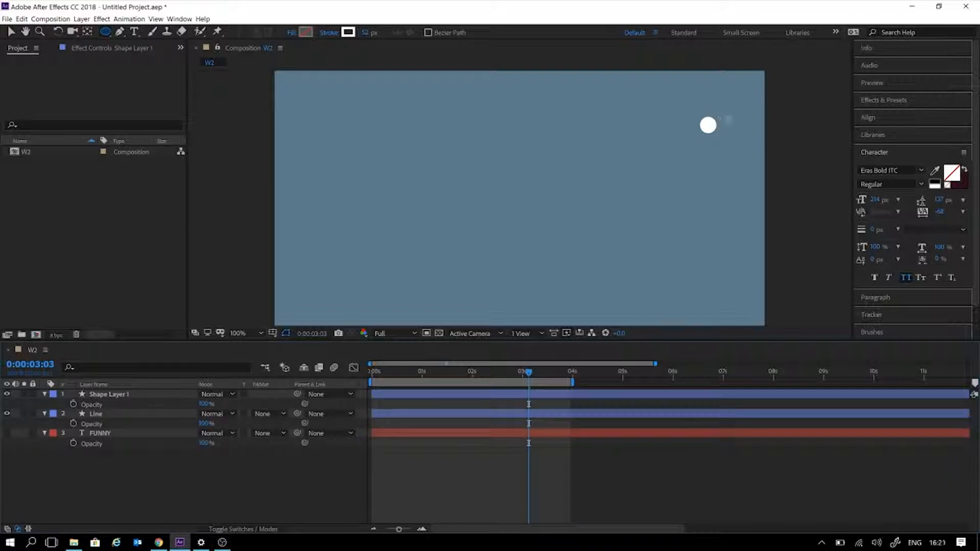
pyautogui.press('t')
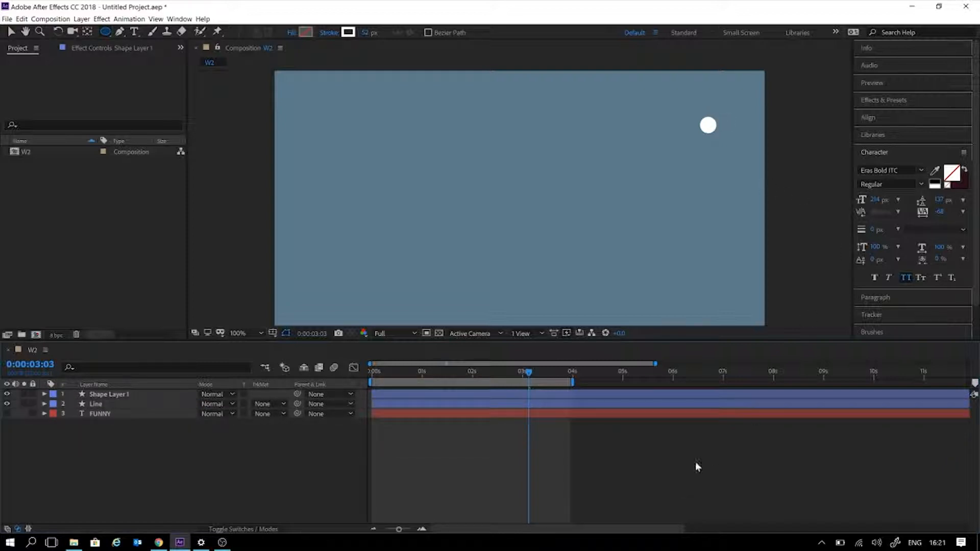
pyautogui.click(592, 394)
pyautogui.press('t')
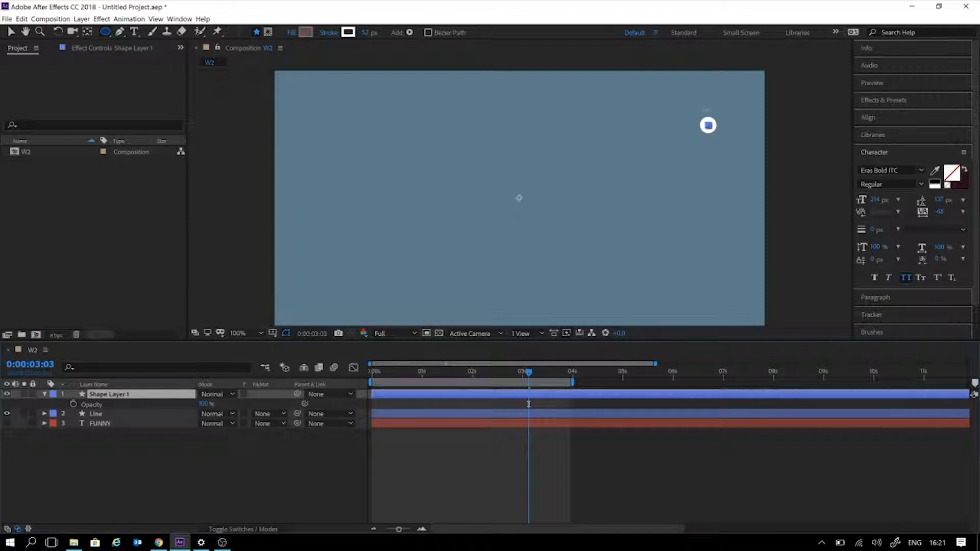
pyautogui.click(73, 405)
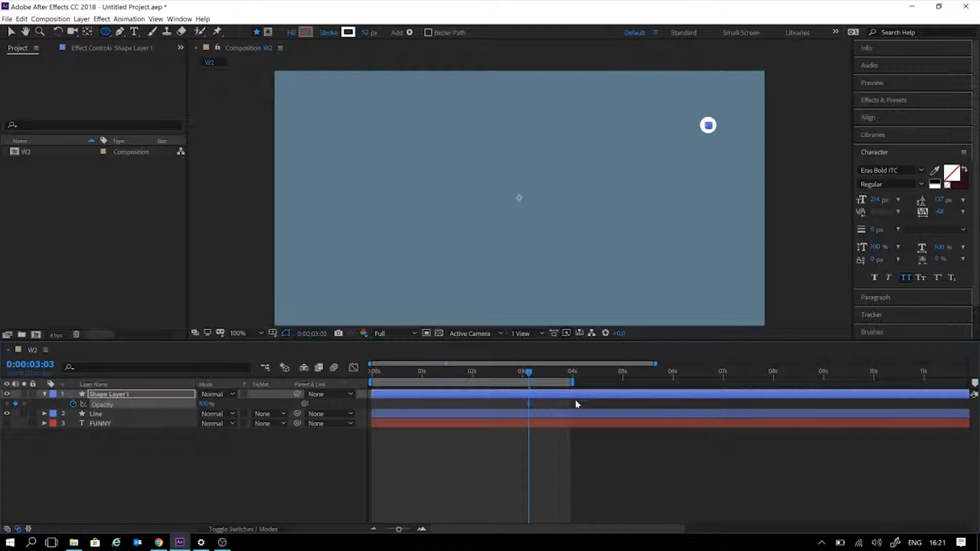
pyautogui.moveTo(528, 404); pyautogui.dragTo(539, 404)
pyautogui.write('0')
pyautogui.press('Return')
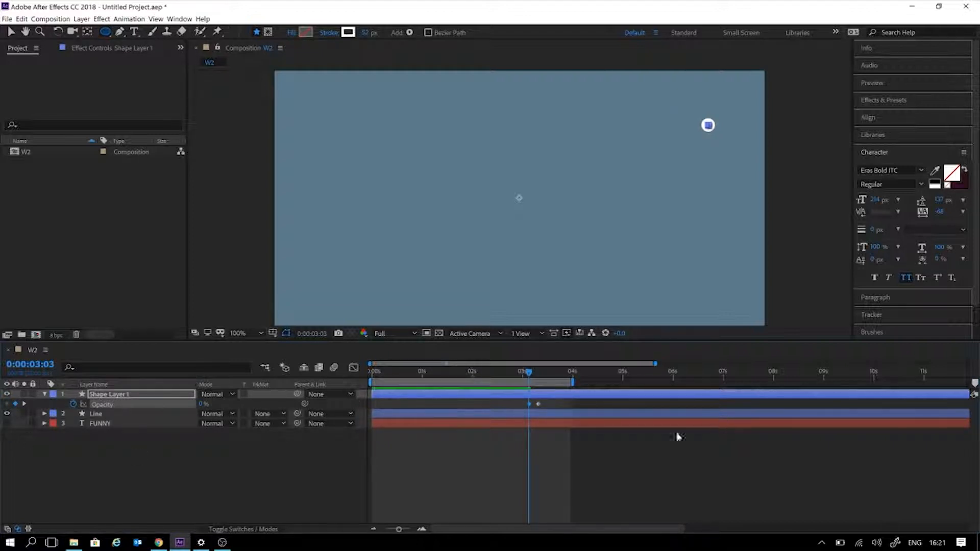
# - Play back the composition to check the circle's opacity animation
pyautogui.click(578, 445)
pyautogui.press('space')
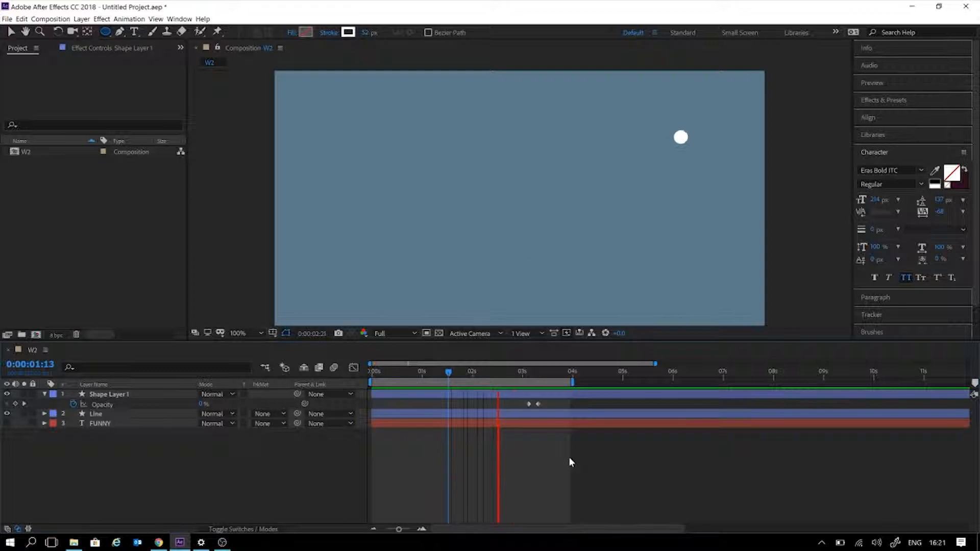
pyautogui.press('space')
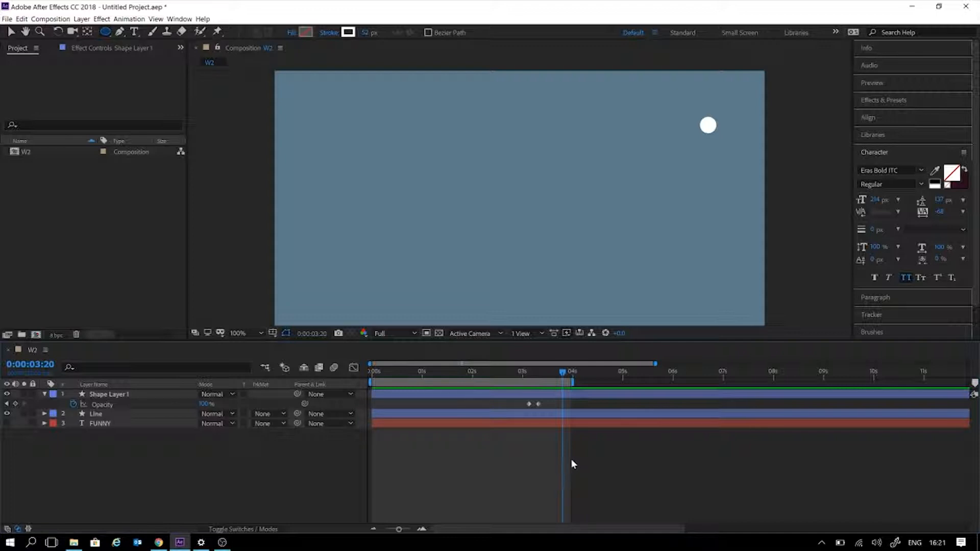
# - Try scaling Shape Layer 1 to 124% around its existing anchor point at 0:00:03:08, and undo the change
pyautogui.moveTo(540, 373)
pyautogui.mouseDown()
pyautogui.moveTo(529, 374)
pyautogui.moveTo(541, 377)
pyautogui.mouseUp()
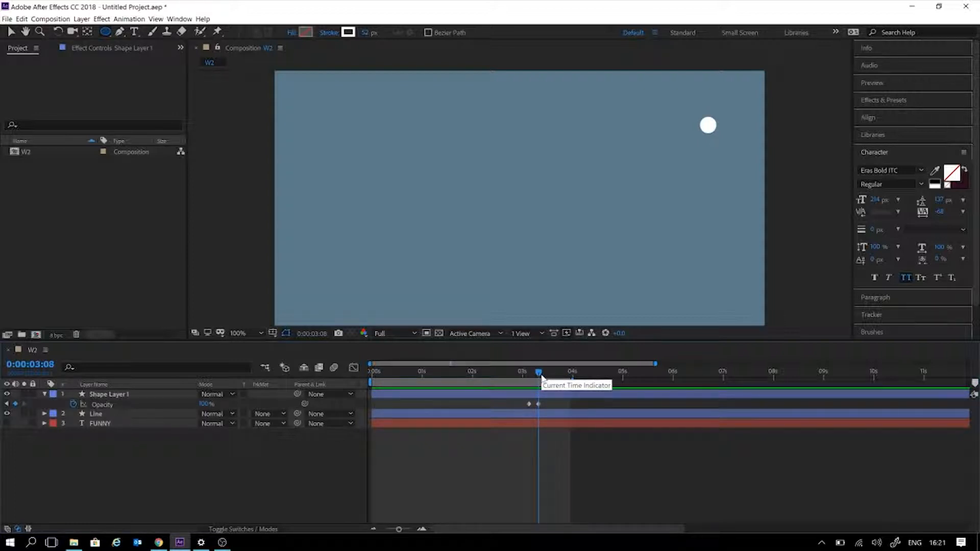
pyautogui.press('s')
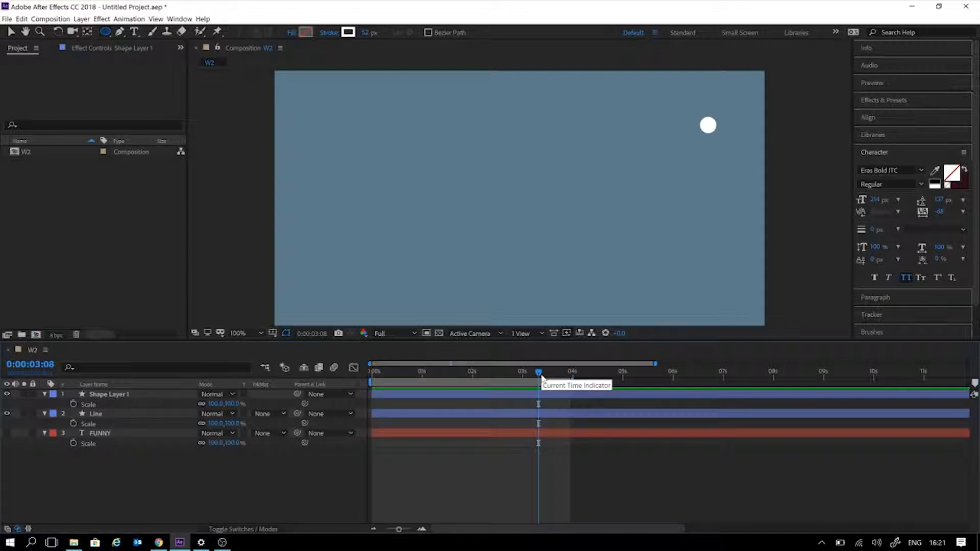
pyautogui.press('s')
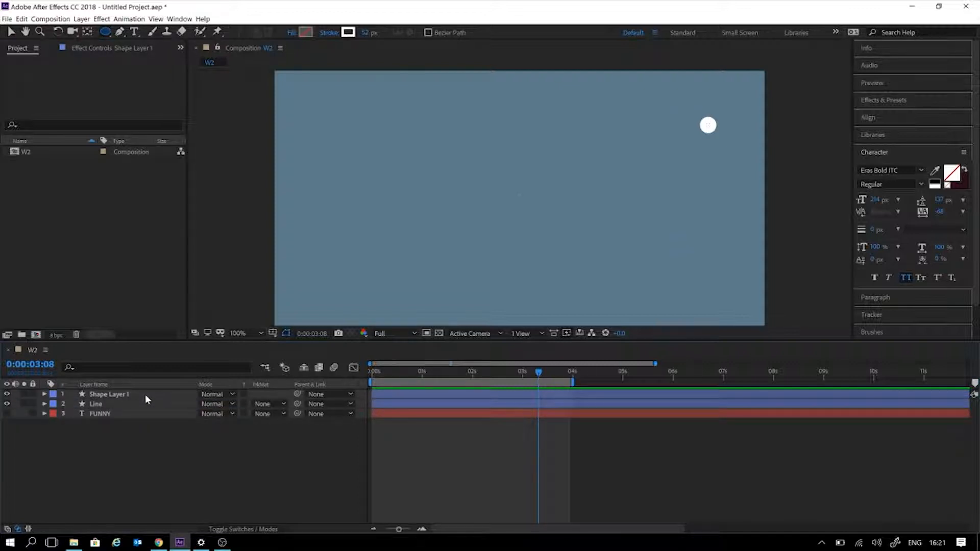
pyautogui.click(145, 394)
pyautogui.press('s')
pyautogui.moveTo(225, 404); pyautogui.dragTo(229, 403)
pyautogui.hotkey('ctrl', 'z')
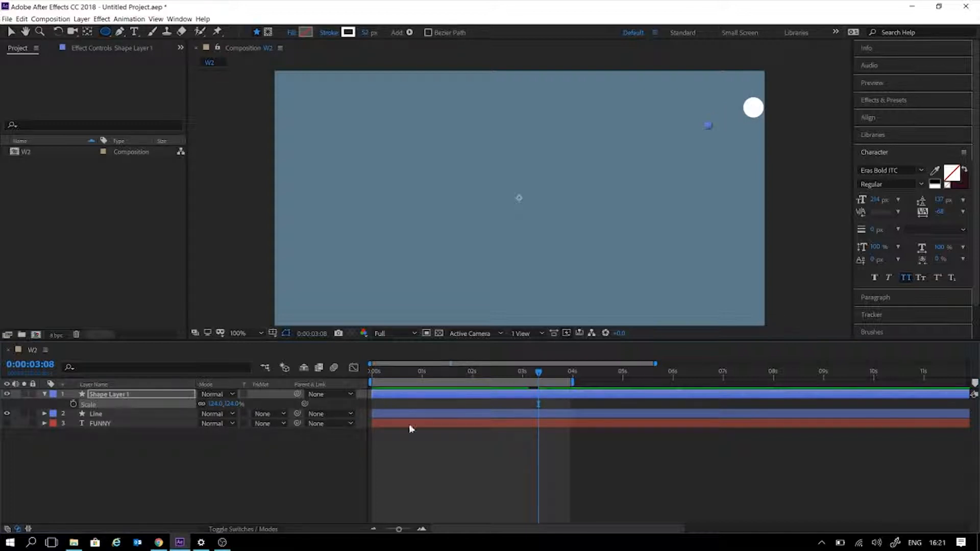
pyautogui.click(647, 453)
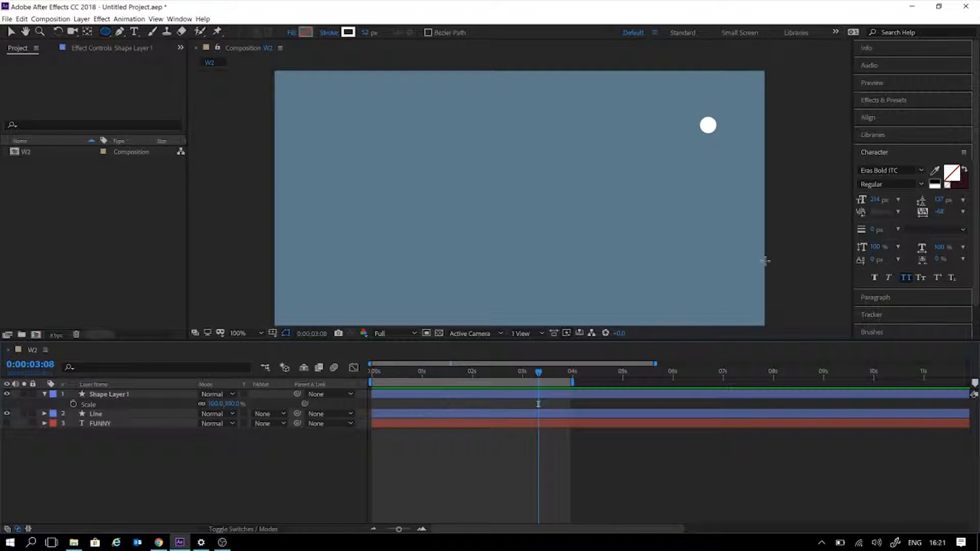
# - Move Shape Layer 1's anchor point to the centre of the white circle using the Pan Behind tool
pyautogui.click(575, 395)
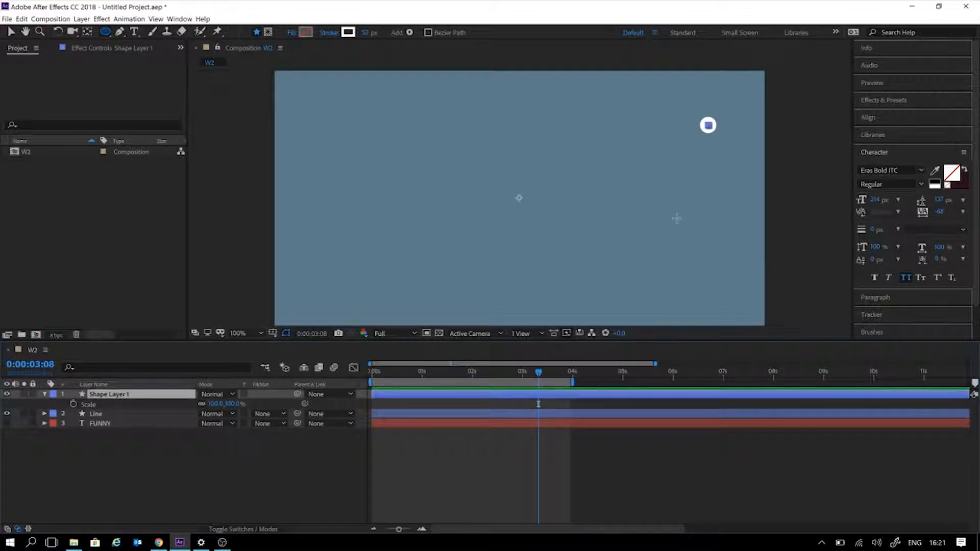
pyautogui.press('.')
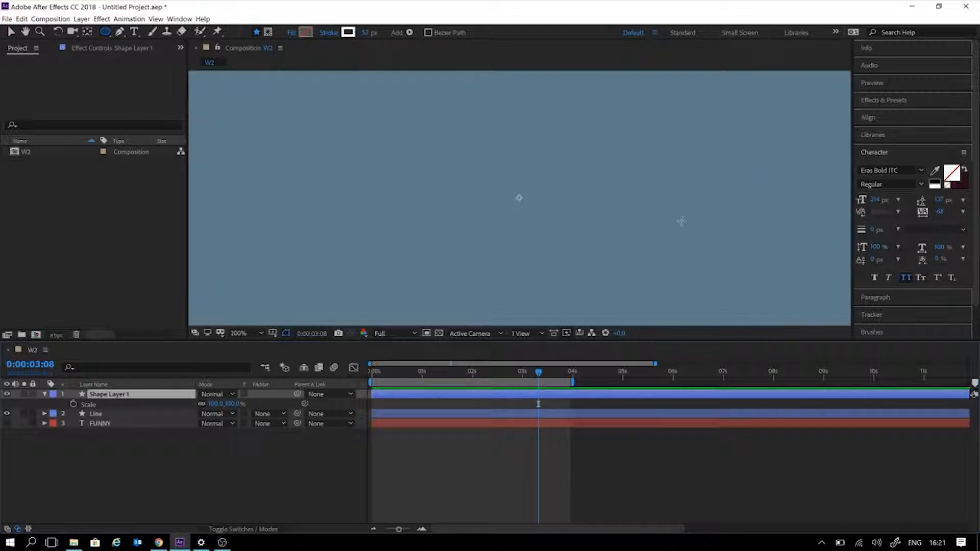
pyautogui.press(',')
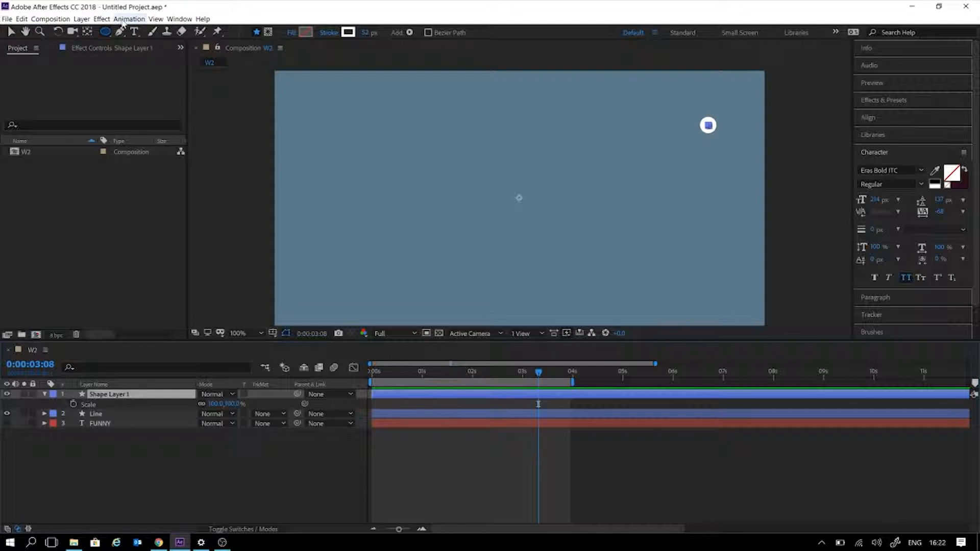
pyautogui.click(88, 32)
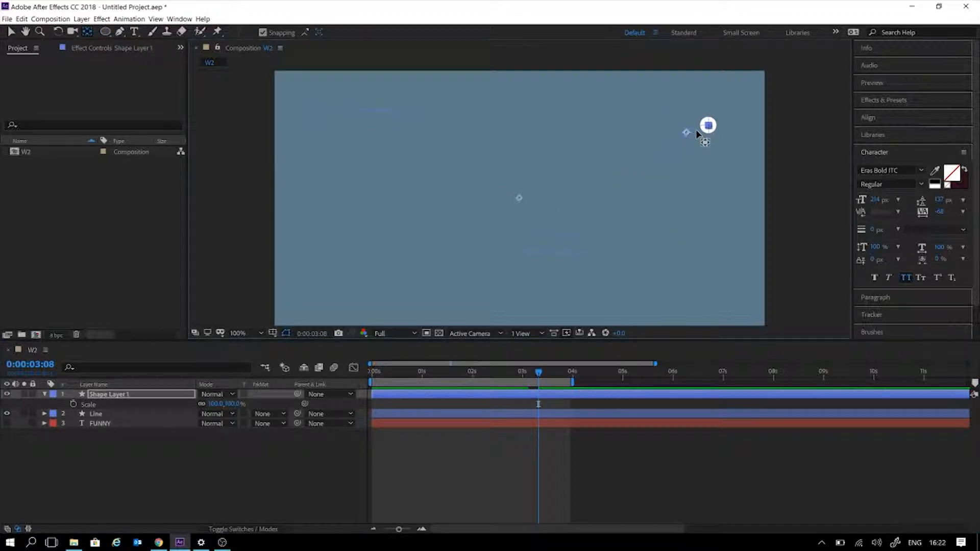
pyautogui.moveTo(711, 125); pyautogui.dragTo(710, 126)
pyautogui.press('v')
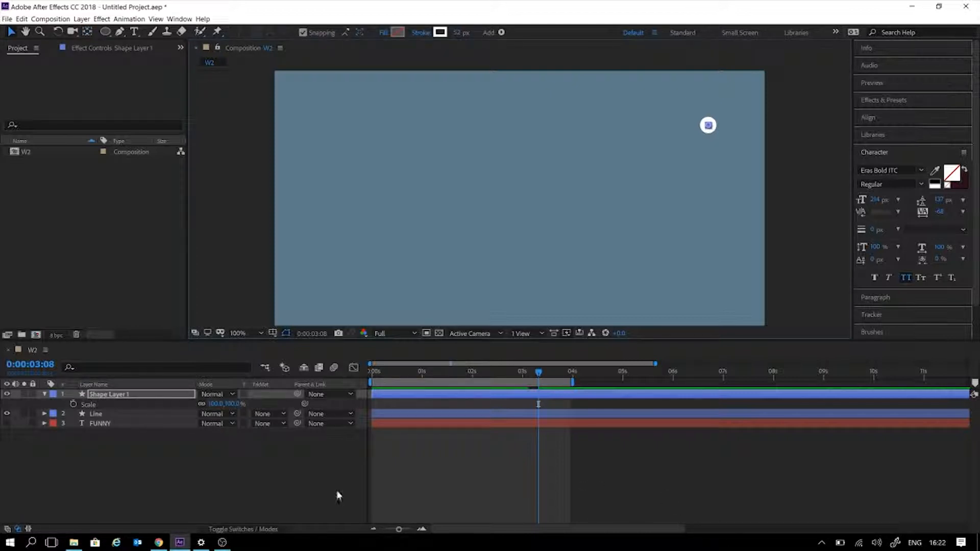
# - Test-scale the circle to about 332% around its recentred anchor point, and undo the scaling
pyautogui.moveTo(213, 403); pyautogui.dragTo(279, 402)
pyautogui.moveTo(353, 380); pyautogui.dragTo(329, 378)
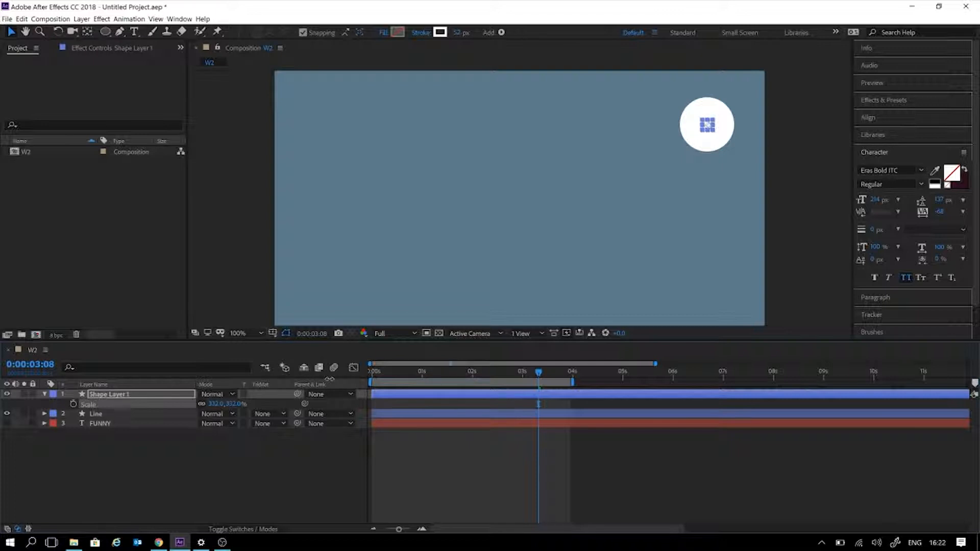
pyautogui.hotkey('ctrl', 'z')
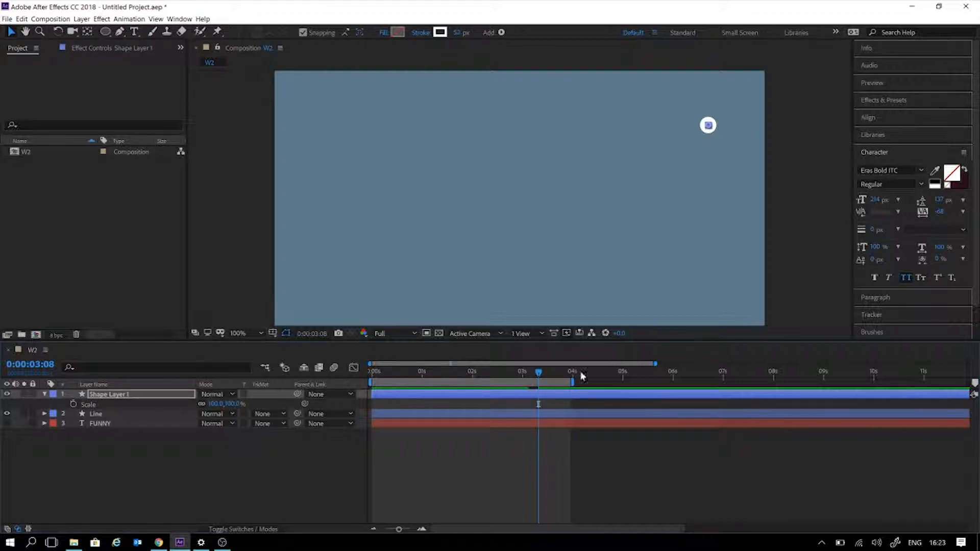
# - Start Scale keyframing on Shape Layer 1 at 0:00:03:07, and set its Scale to 150% at 0:00:03:10
pyautogui.moveTo(545, 374); pyautogui.dragTo(535, 396)
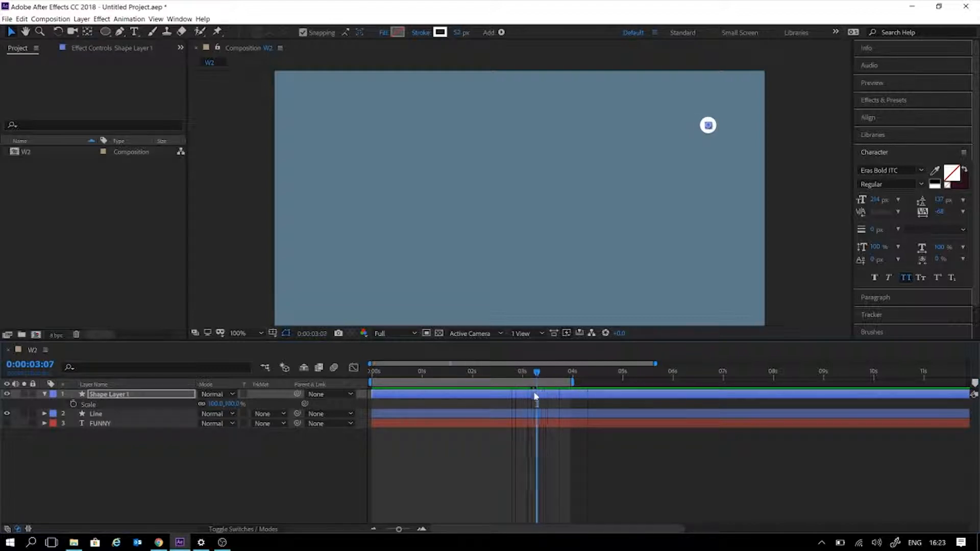
pyautogui.click(73, 404)
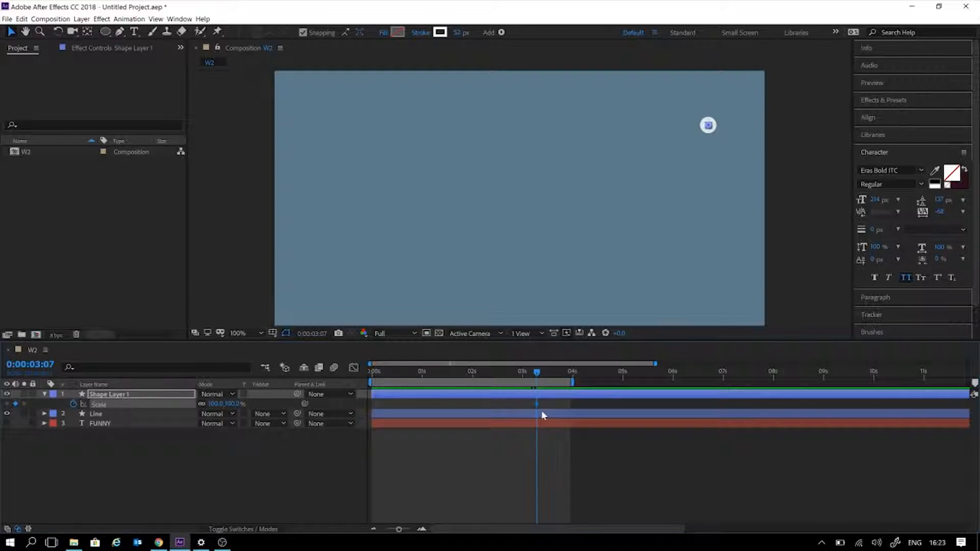
pyautogui.click(543, 377)
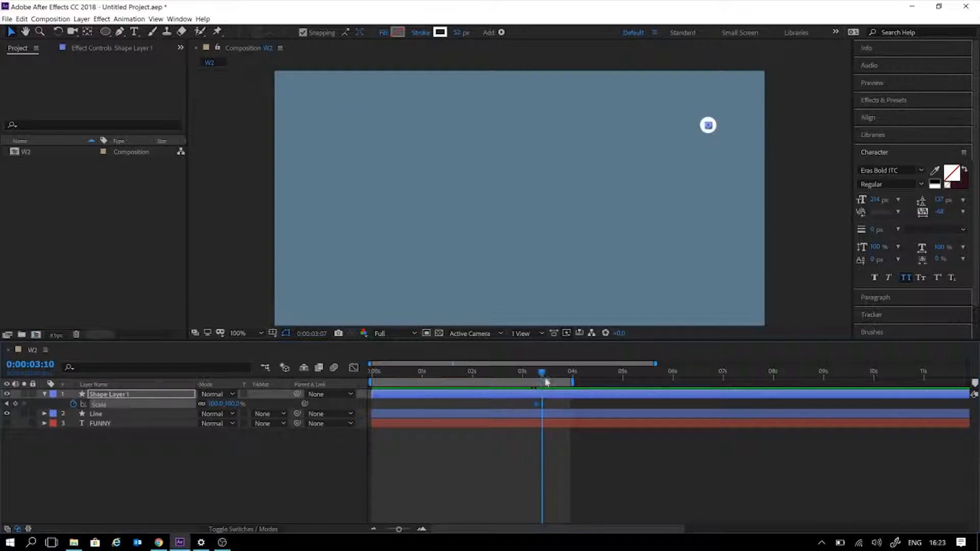
pyautogui.moveTo(216, 404); pyautogui.dragTo(265, 408)
pyautogui.click(216, 404)
pyautogui.press('Return')
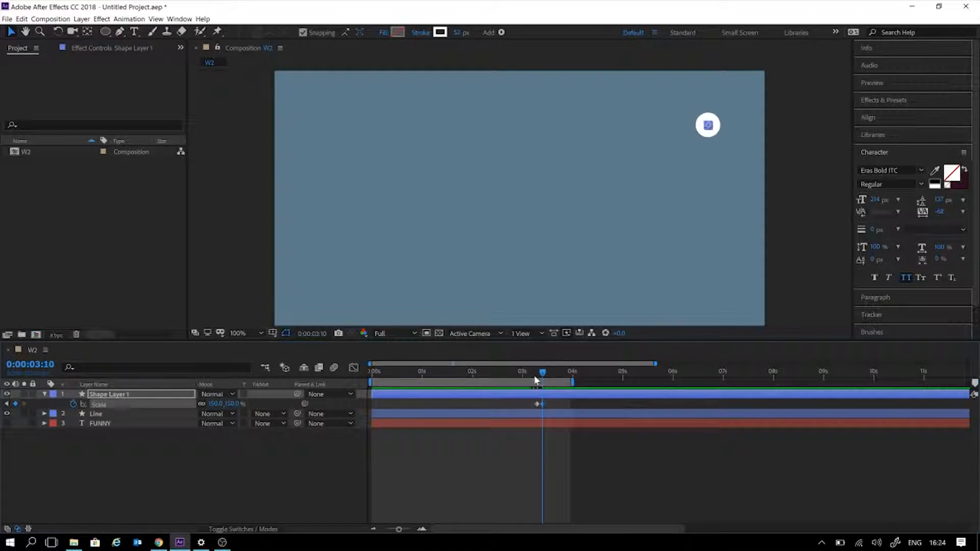
# - Add a Scale keyframe of 100% to Shape Layer 1 at 0:00:03:13
pyautogui.moveTo(536, 375); pyautogui.dragTo(549, 374)
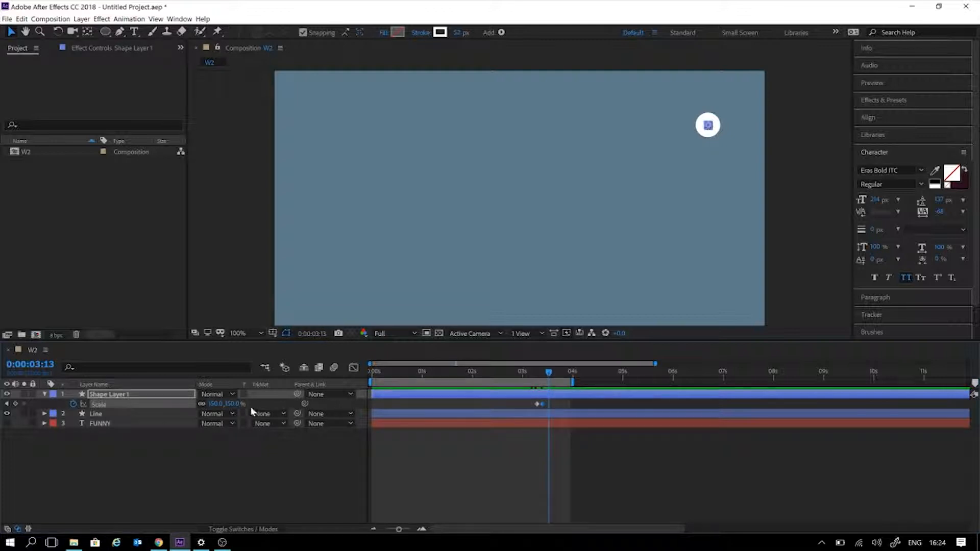
pyautogui.click(233, 404)
pyautogui.write('0')
pyautogui.press('Return')
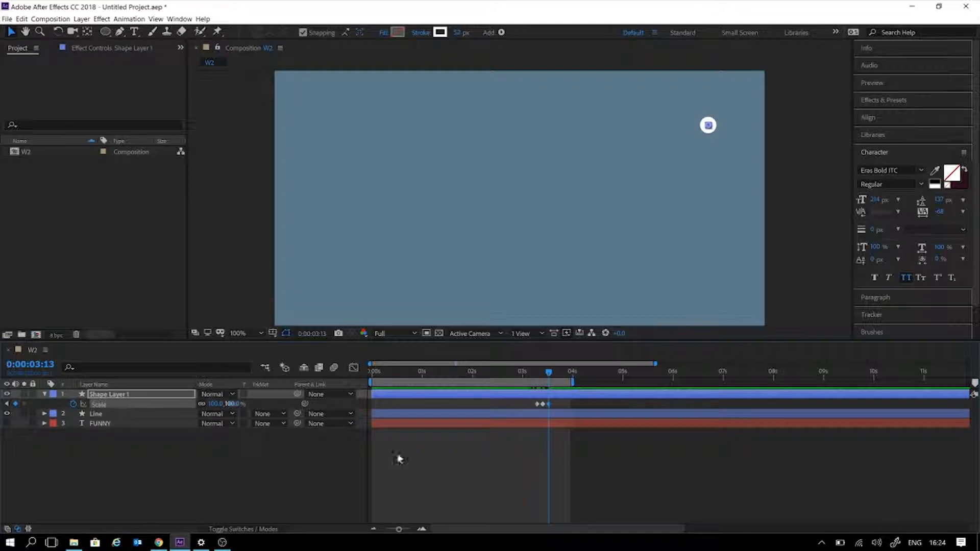
# - Scrub and play back the composition to review the circle's scale pop
pyautogui.click(598, 458)
pyautogui.moveTo(545, 372); pyautogui.dragTo(525, 370)
pyautogui.press('space')
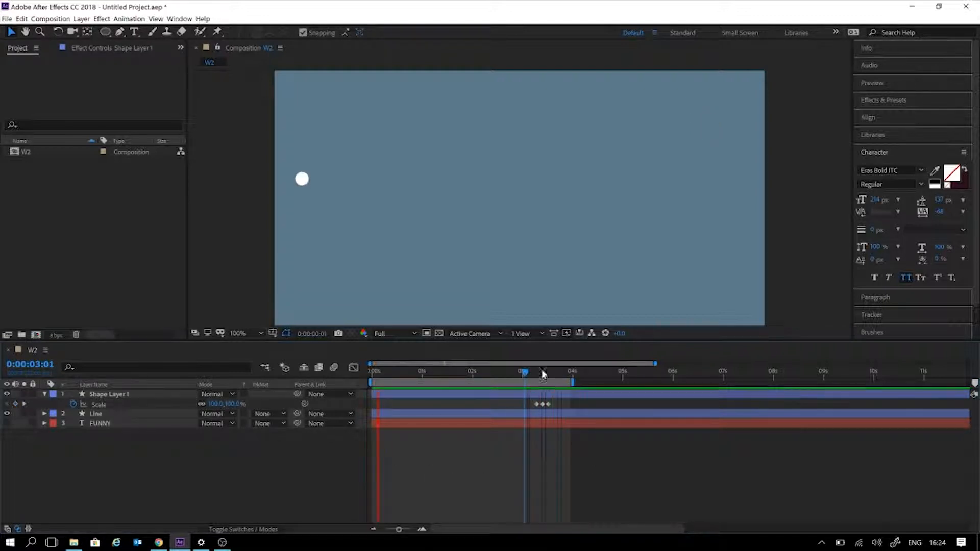
pyautogui.click(539, 372)
pyautogui.press('space')
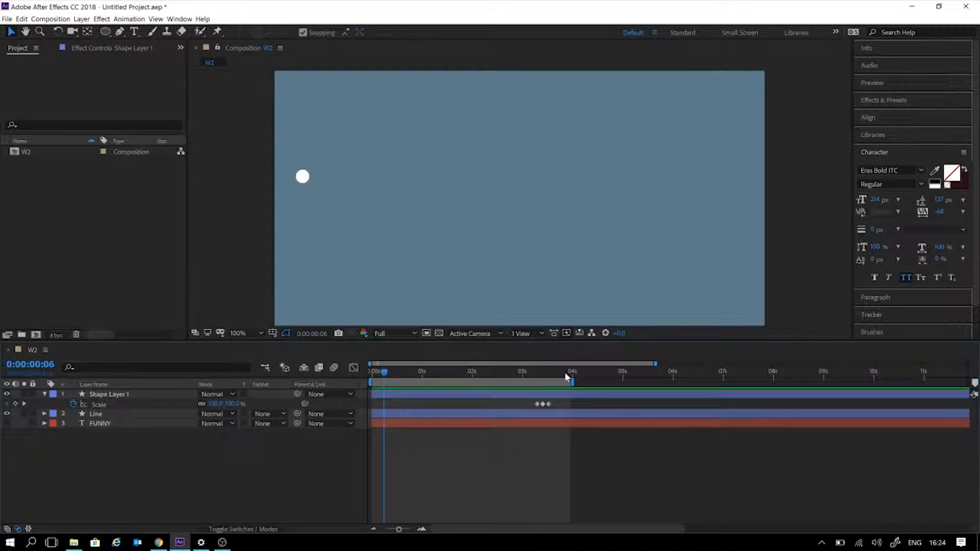
pyautogui.click(451, 373)
pyautogui.moveTo(453, 378); pyautogui.dragTo(492, 382)
pyautogui.press('space')
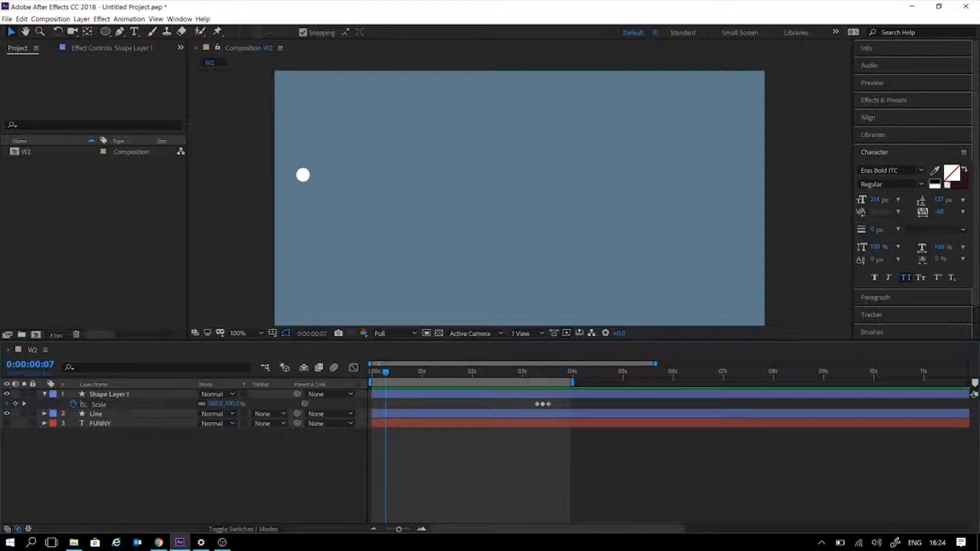
# - Change the stroke colour of Shape Layer 1's circle to pure red
pyautogui.moveTo(535, 372); pyautogui.dragTo(543, 375)
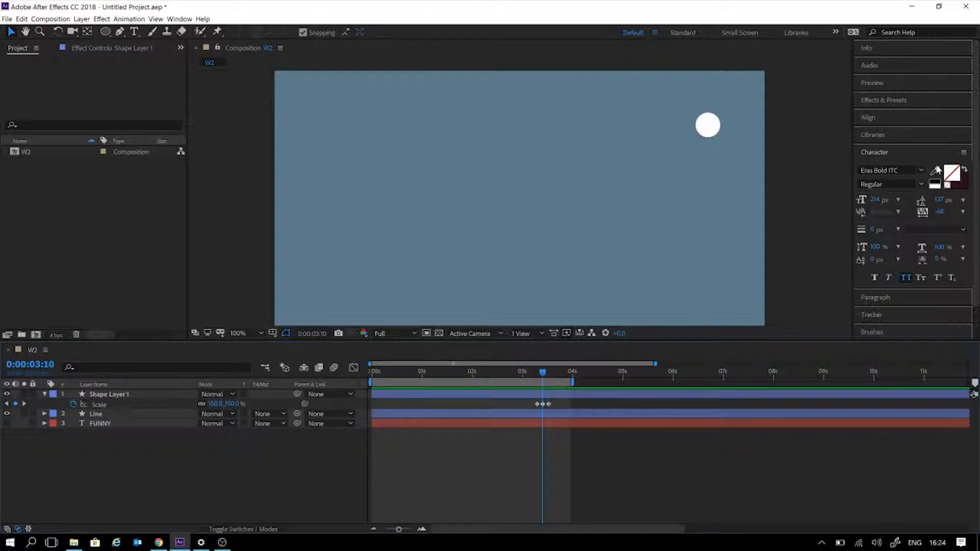
pyautogui.click(451, 393)
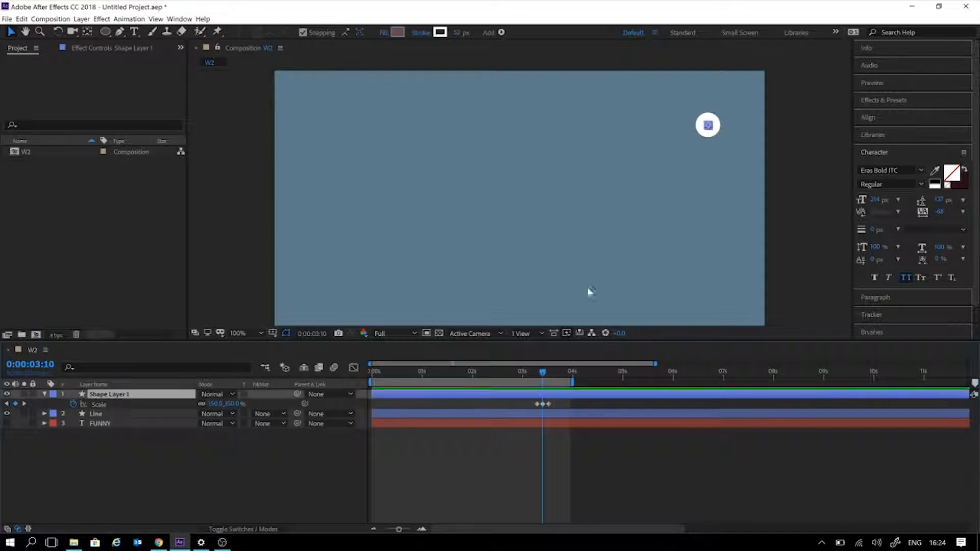
pyautogui.click(439, 33)
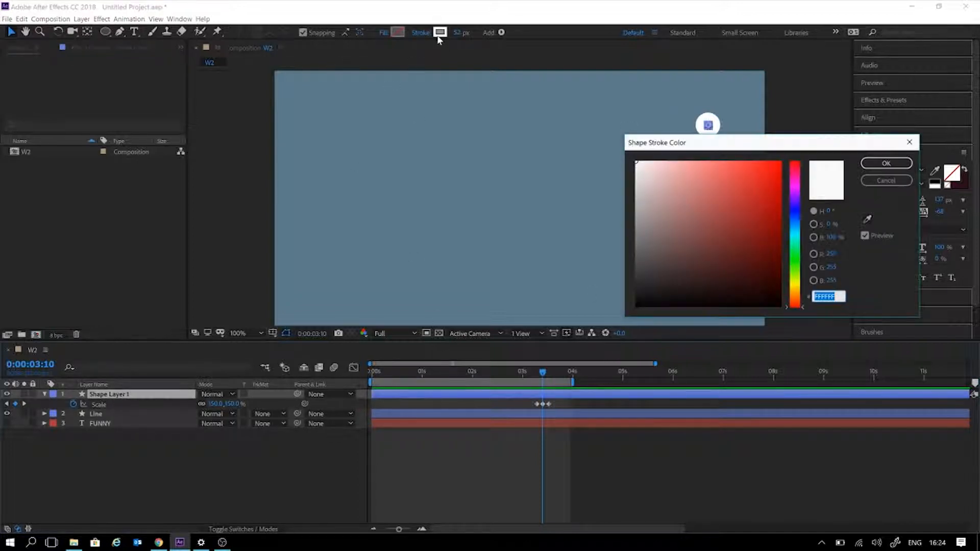
pyautogui.click(780, 162)
pyautogui.click(878, 169)
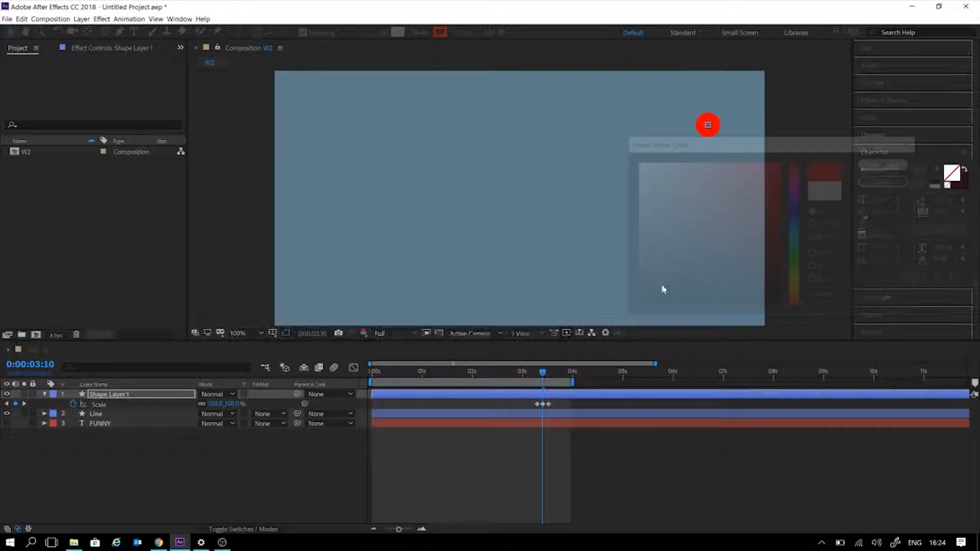
# - Scrub and play back the composition around 0:00:03:00 to examine the red circle's pop
pyautogui.click(506, 372)
pyautogui.click(577, 496)
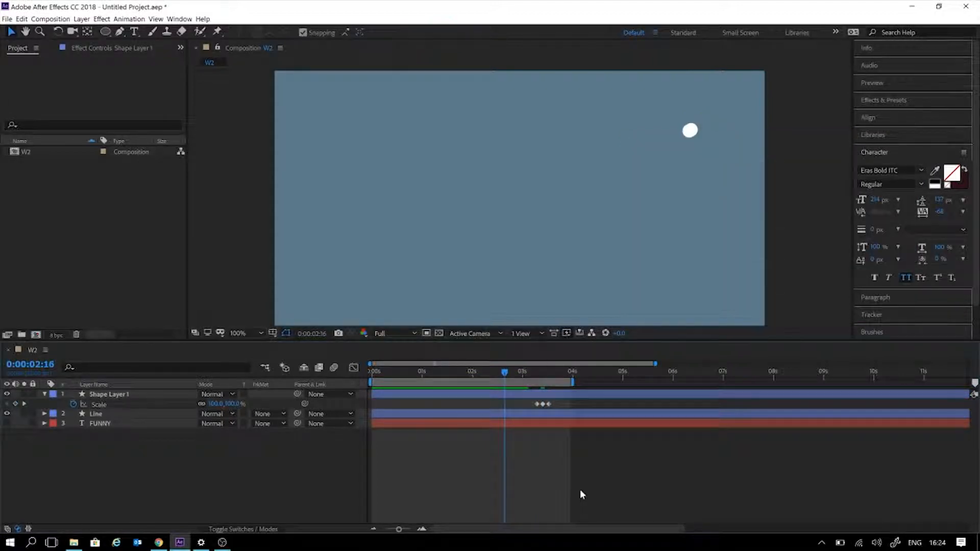
pyautogui.press('space')
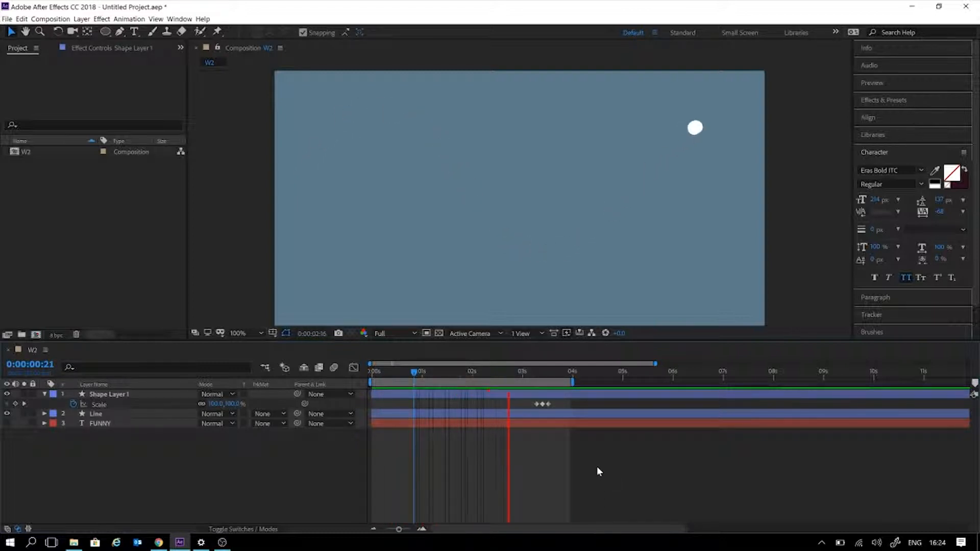
pyautogui.press('space')
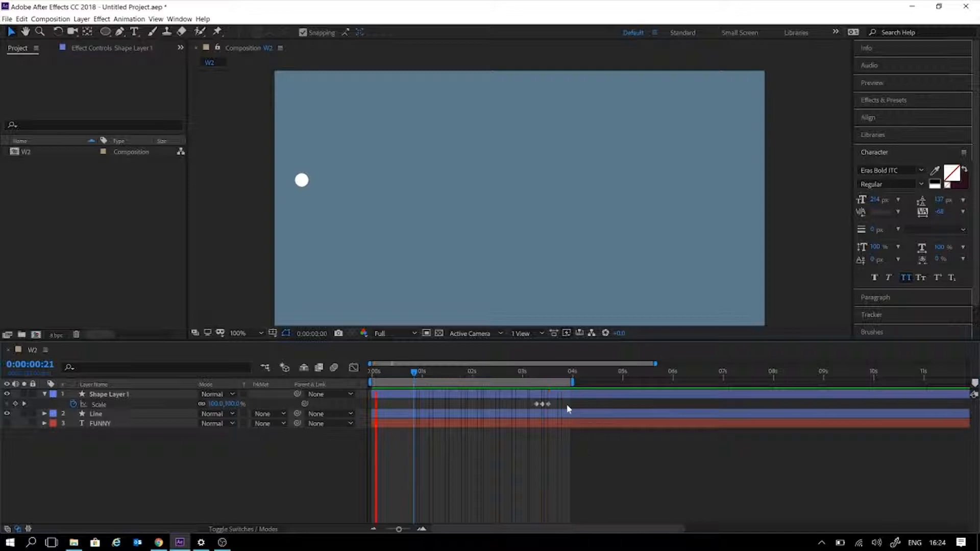
pyautogui.click(536, 370)
pyautogui.moveTo(528, 376)
pyautogui.mouseDown()
pyautogui.moveTo(555, 387)
pyautogui.moveTo(539, 383)
pyautogui.mouseUp()
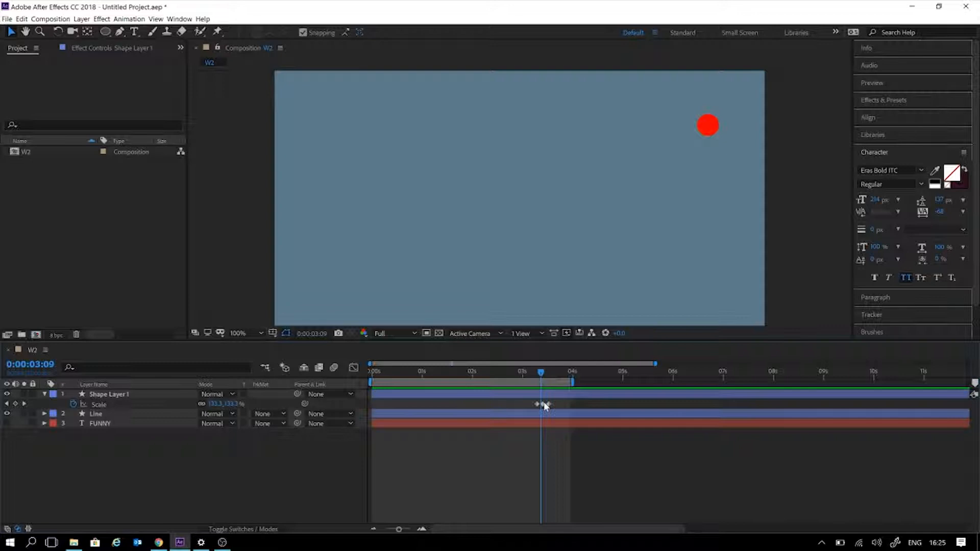
pyautogui.moveTo(541, 373); pyautogui.dragTo(536, 372)
pyautogui.press('space')
pyautogui.press('space')
pyautogui.press('space')
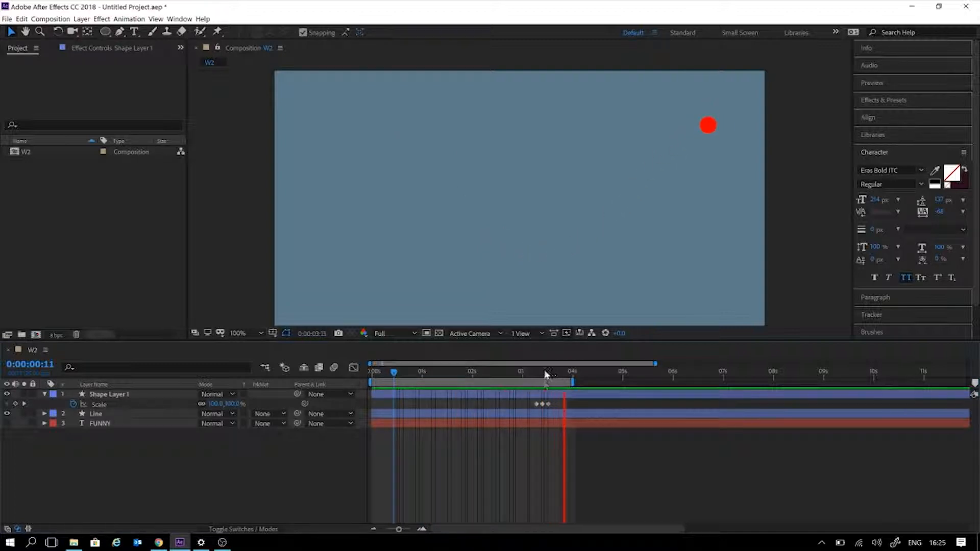
# - Move Shape Layer 1's last Scale keyframe one frame earlier to 0:00:03:12, and preview the timing
pyautogui.moveTo(560, 407); pyautogui.dragTo(529, 408)
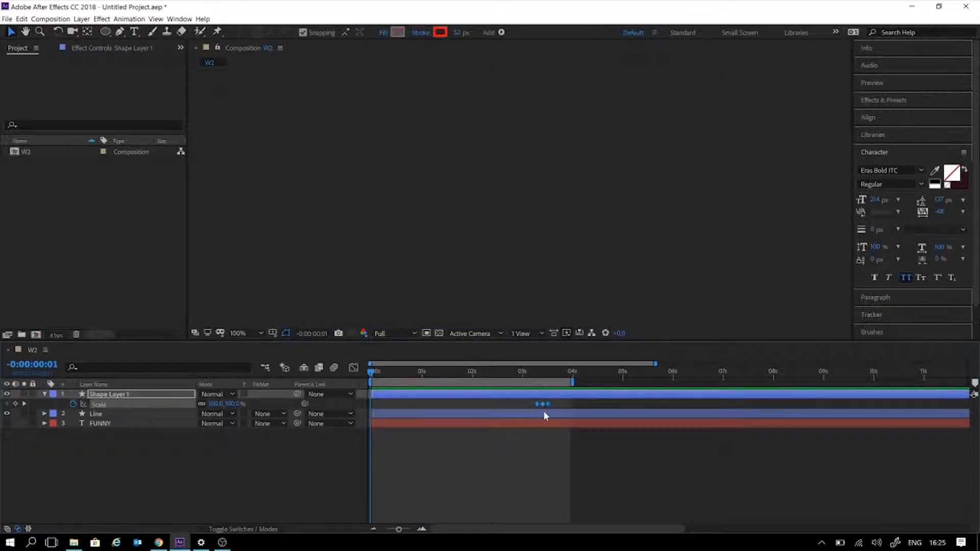
pyautogui.scroll(6, 555, 437)
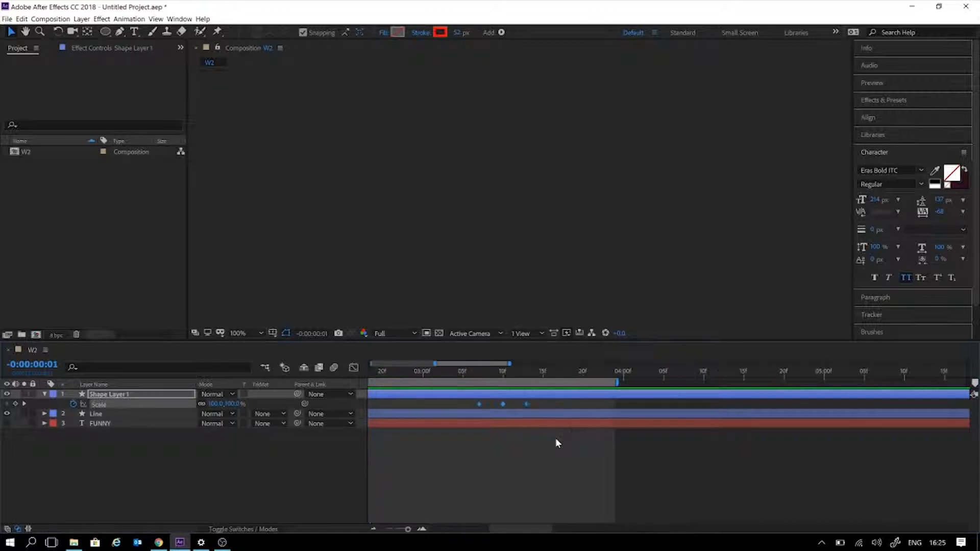
pyautogui.moveTo(500, 403); pyautogui.dragTo(449, 404)
pyautogui.click(466, 455)
pyautogui.press('space')
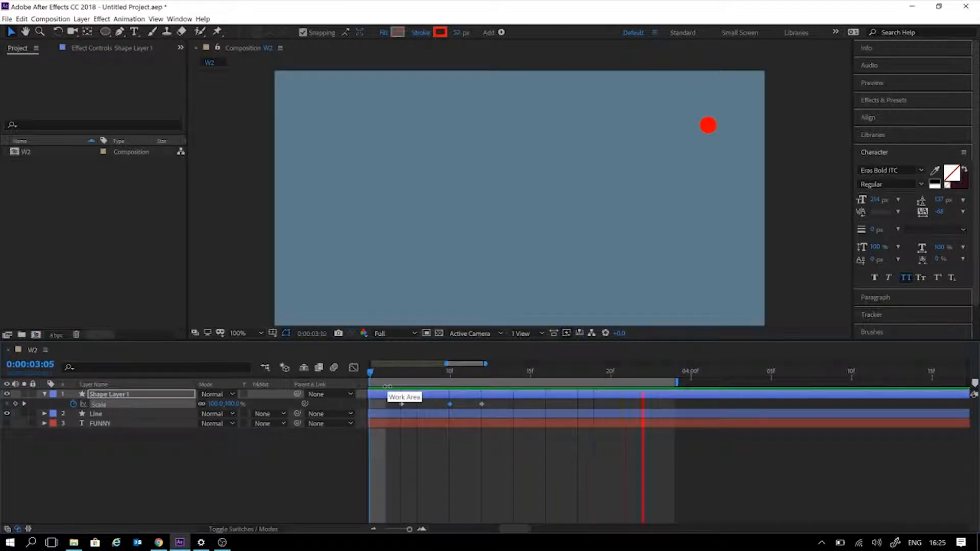
pyautogui.press('space')
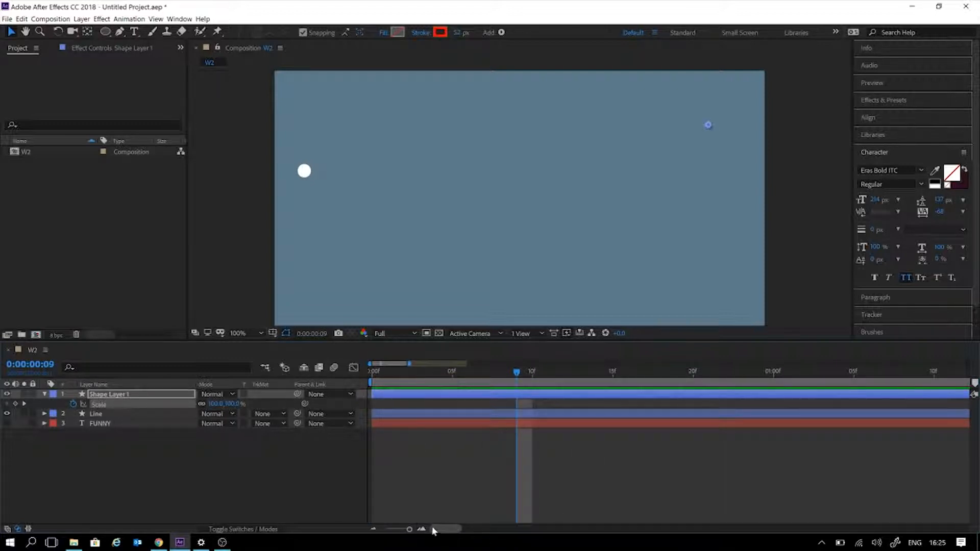
# - Apply Easy Ease to all three Scale keyframes of Shape Layer 1
pyautogui.scroll(-3, 553, 466)
pyautogui.scroll(2, 552, 465)
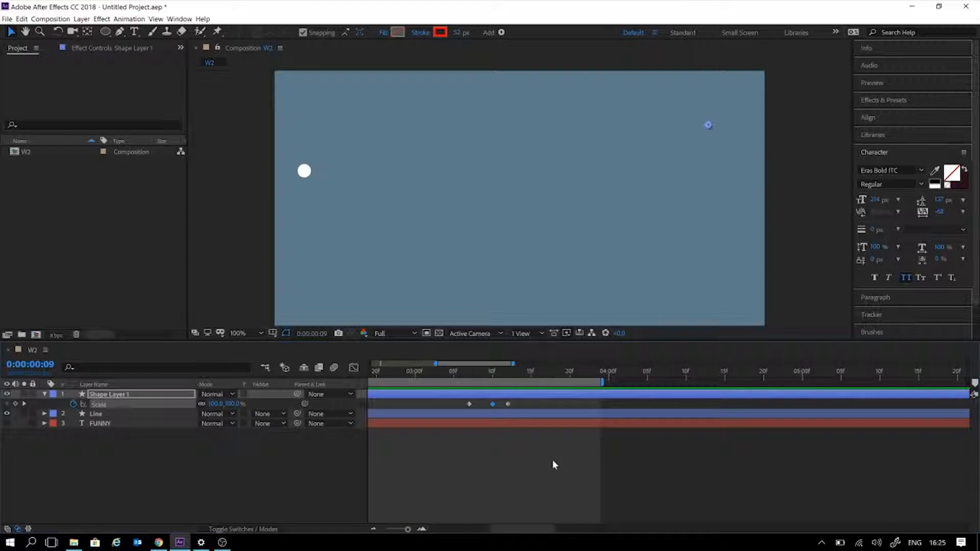
pyautogui.moveTo(523, 406); pyautogui.dragTo(460, 409)
pyautogui.click(630, 481)
# - Scrub and play back the composition to check the eased scale pop against the end of the Line animation
pyautogui.click(499, 377)
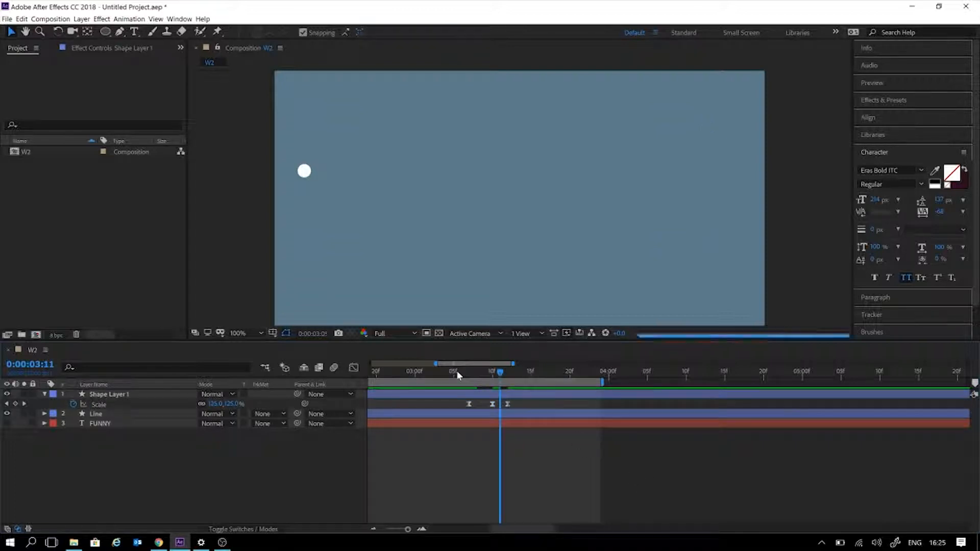
pyautogui.click(456, 372)
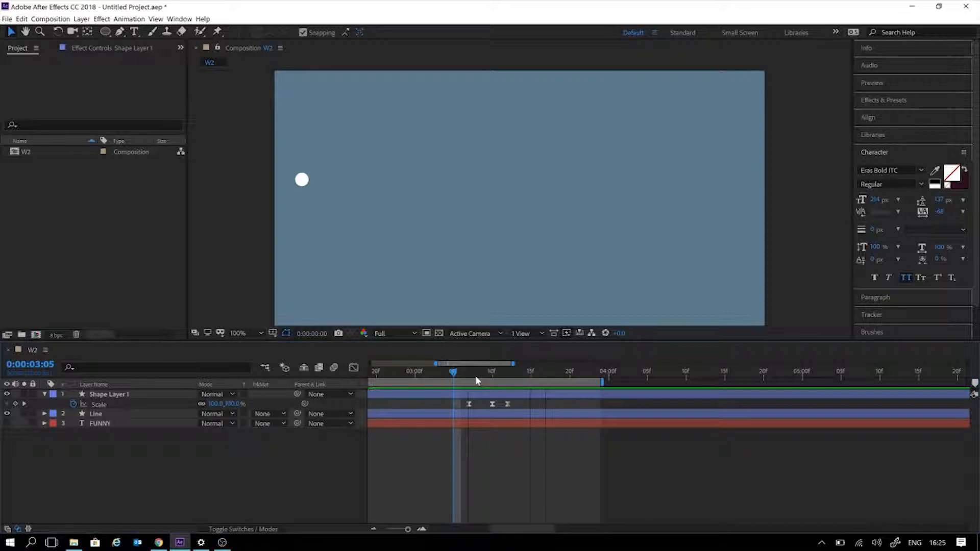
pyautogui.press('space')
pyautogui.click(454, 373)
pyautogui.press('-')
pyautogui.press('-')
pyautogui.press('-')
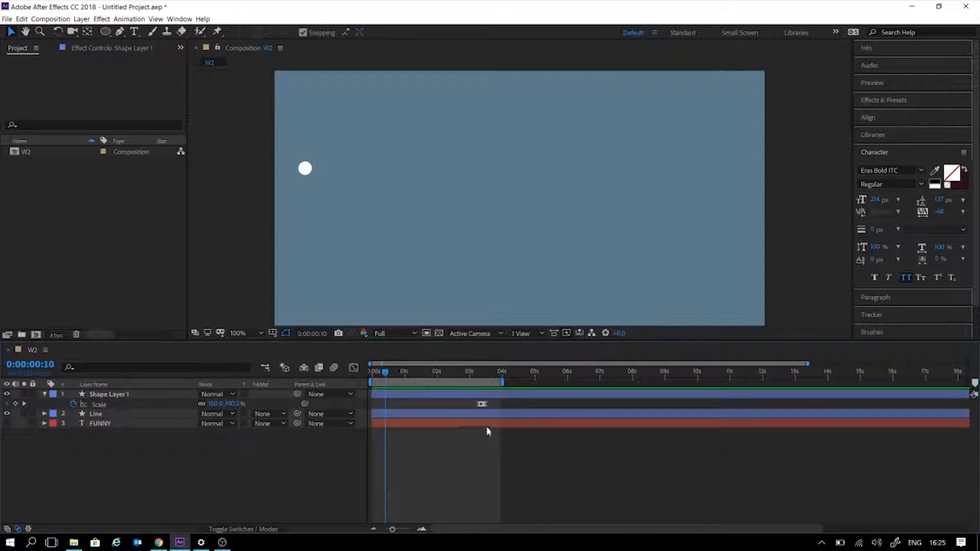
pyautogui.moveTo(481, 374); pyautogui.dragTo(474, 375)
pyautogui.press('space')
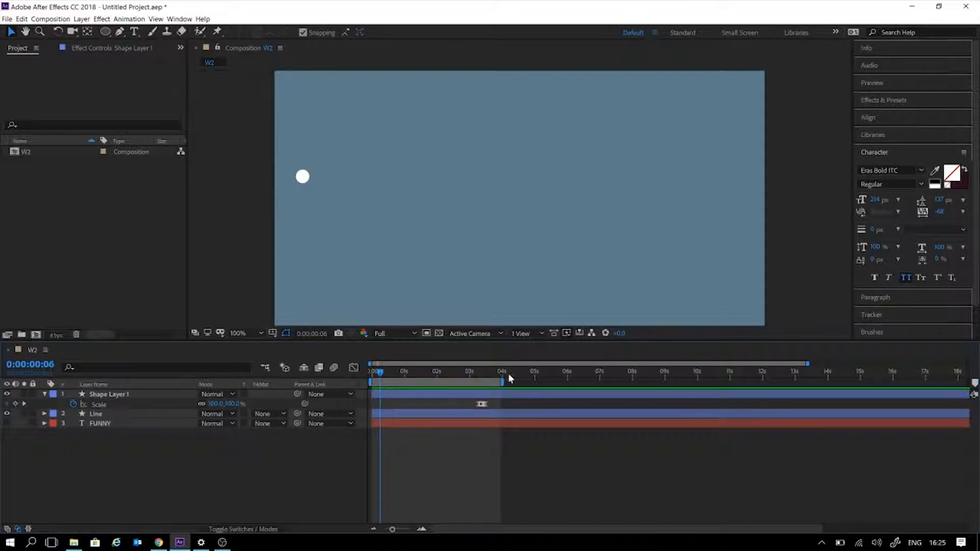
pyautogui.moveTo(465, 375); pyautogui.dragTo(372, 375)
pyautogui.press('space')
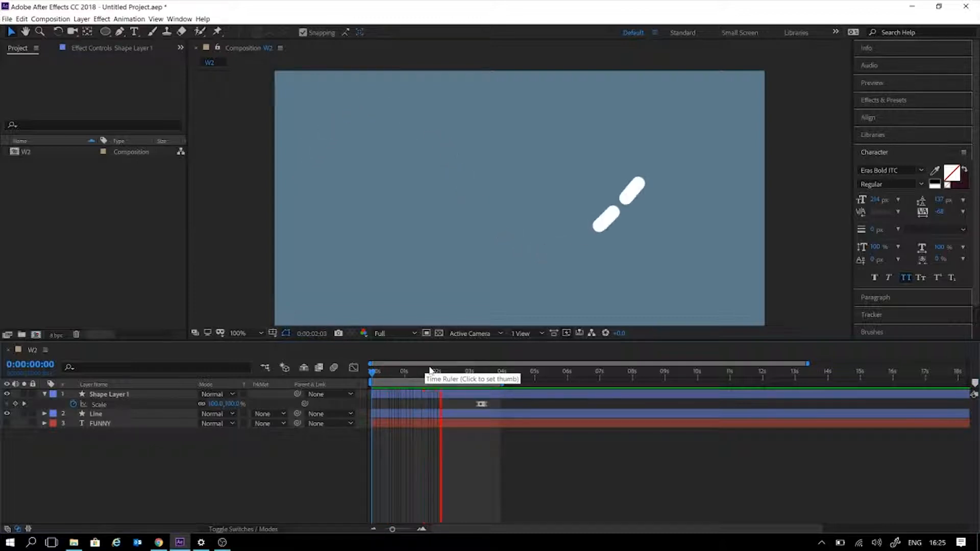
# - Shift Shape Layer 1's three Scale keyframes earlier so the 150% keyframe sits at 0:00:03:05, and preview the change
pyautogui.press('pageup')
pyautogui.moveTo(491, 405)
pyautogui.mouseDown()
pyautogui.moveTo(462, 408)
pyautogui.moveTo(472, 408)
pyautogui.mouseUp()
pyautogui.click(468, 377)
pyautogui.press('space')
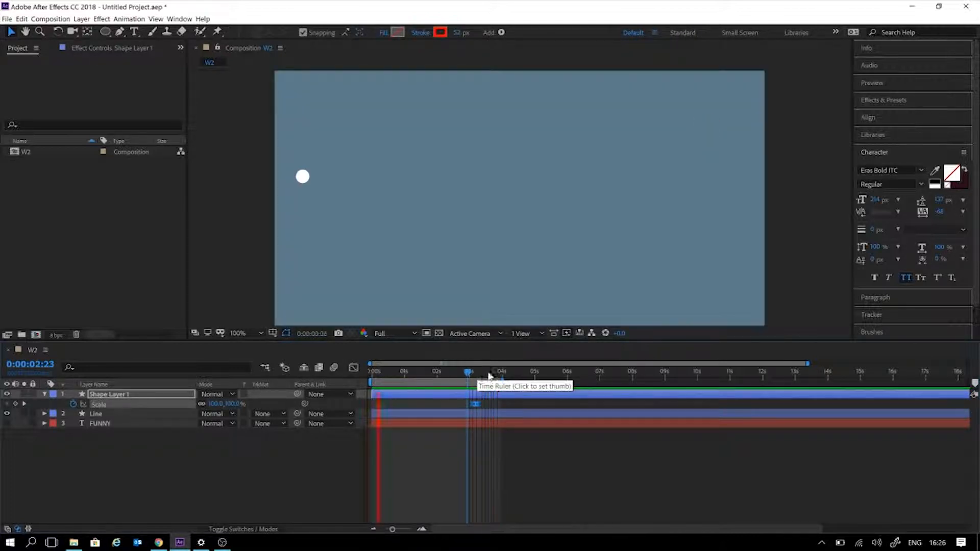
pyautogui.click(480, 378)
pyautogui.moveTo(479, 380); pyautogui.dragTo(476, 380)
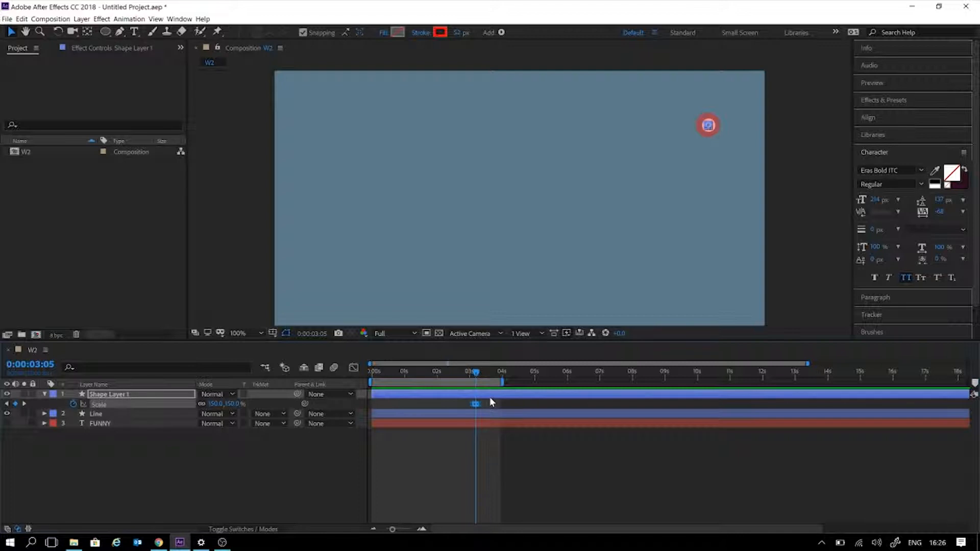
# - Apply Easy Ease to Shape Layer 1's two Opacity keyframes and shift them one frame earlier
pyautogui.press('t')
pyautogui.click(474, 403)
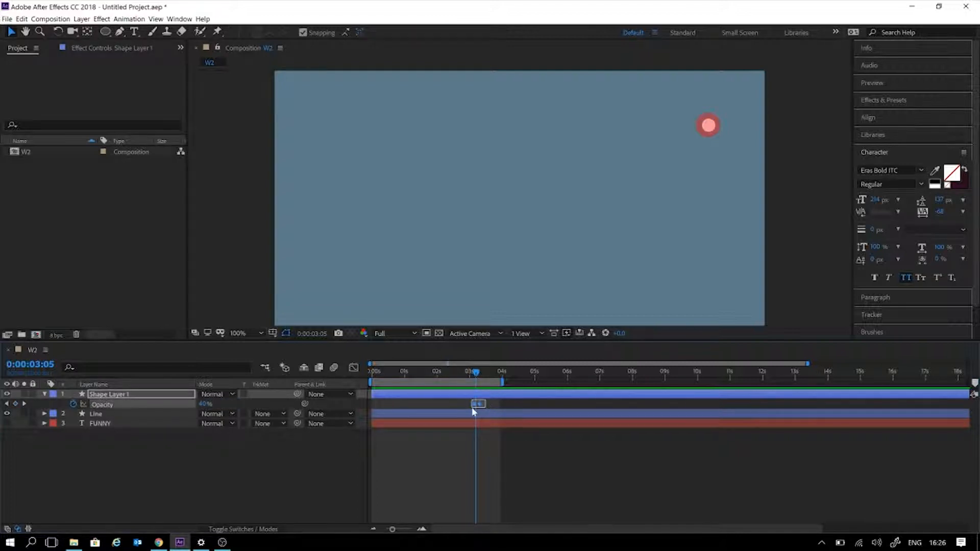
pyautogui.moveTo(476, 407)
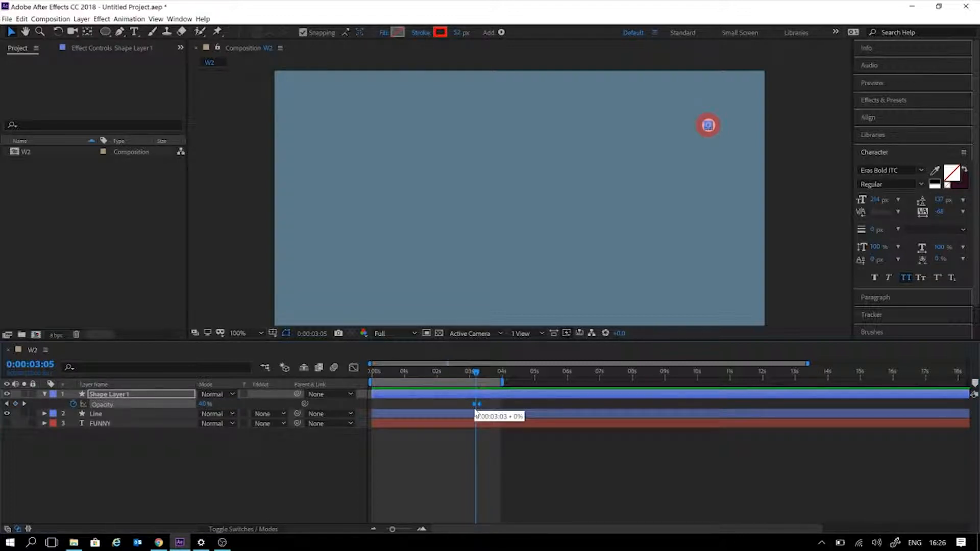
pyautogui.press('F9')
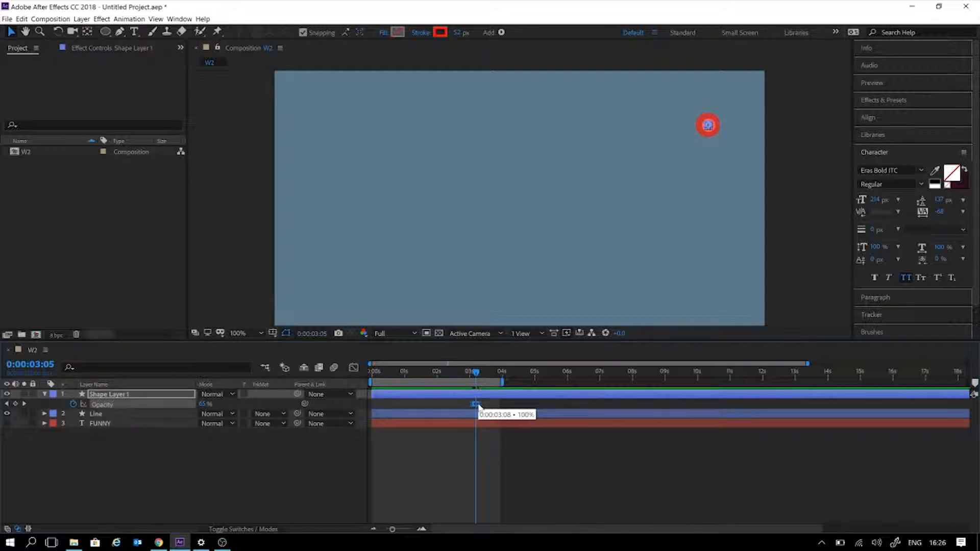
# - Play back the composition from 0:00:02:21 to check the circle's eased opacity and scale
pyautogui.moveTo(473, 373); pyautogui.dragTo(465, 375)
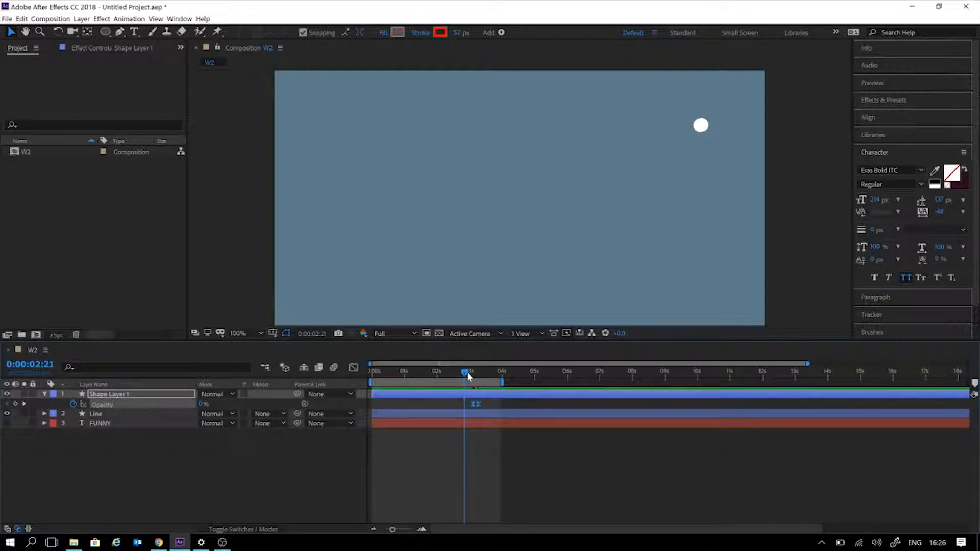
pyautogui.press('space')
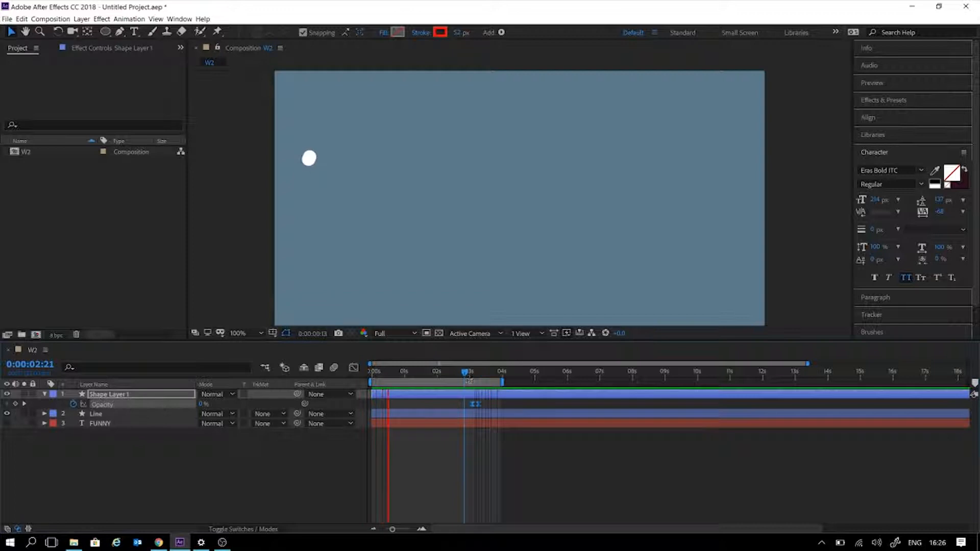
pyautogui.press('space')
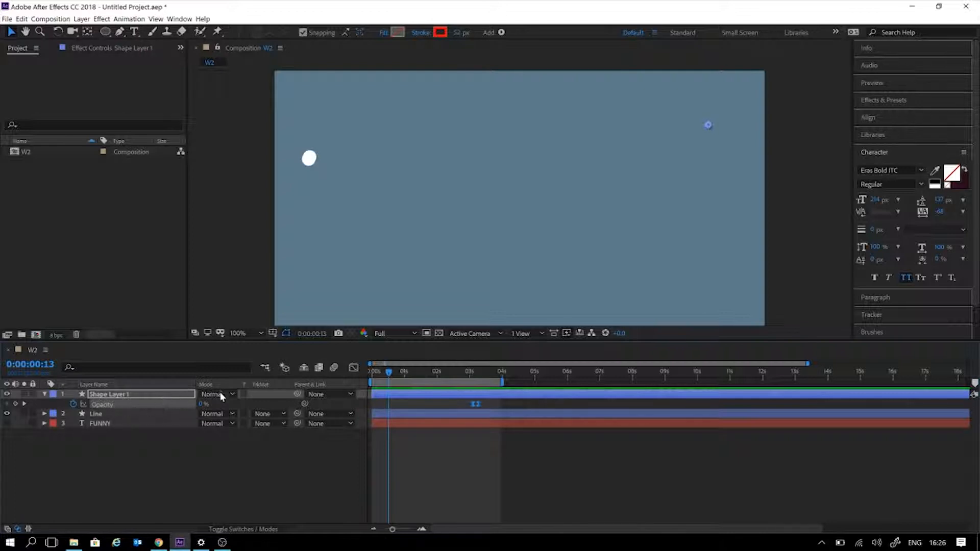
pyautogui.click(149, 393)
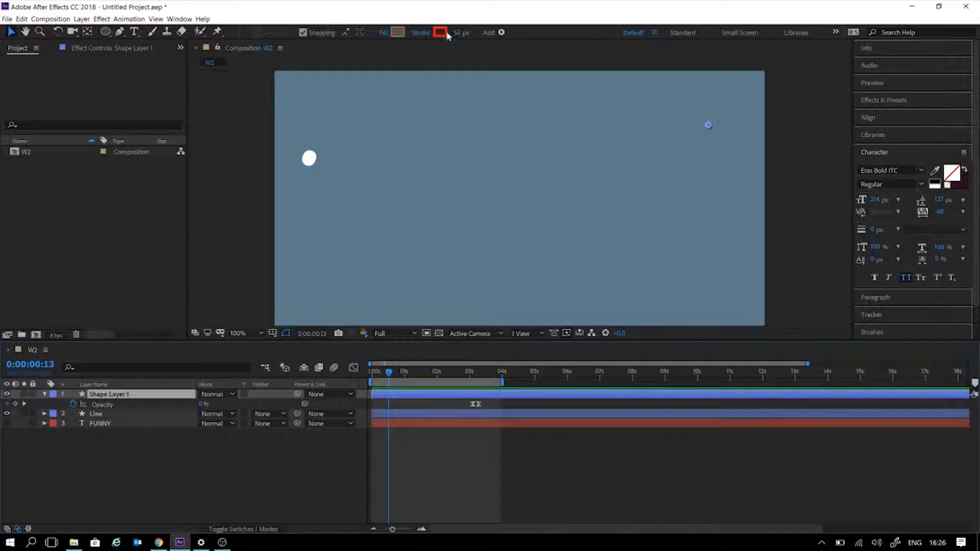
pyautogui.click(501, 33)
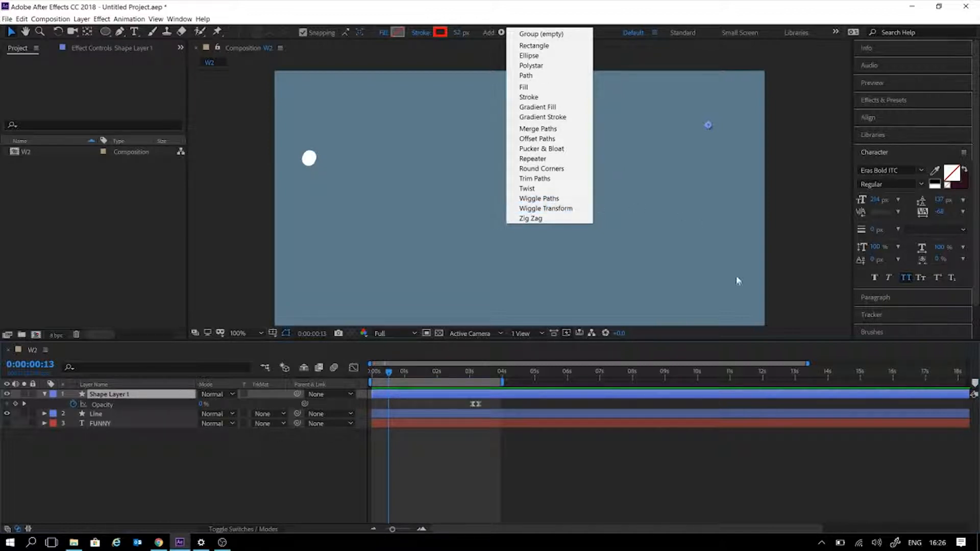
pyautogui.click(676, 440)
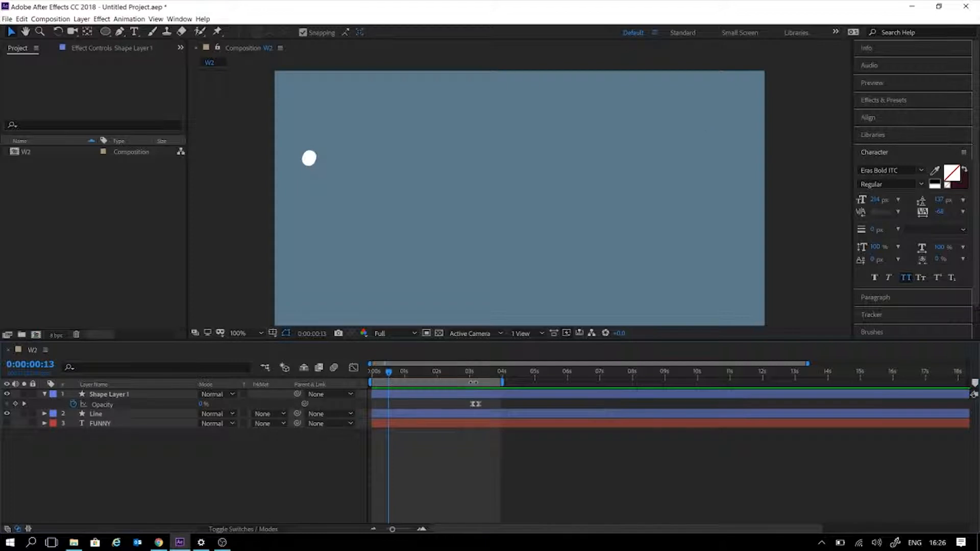
# - Extend the end of the work area to about 5 seconds and replay the animation
pyautogui.moveTo(479, 376); pyautogui.dragTo(490, 374)
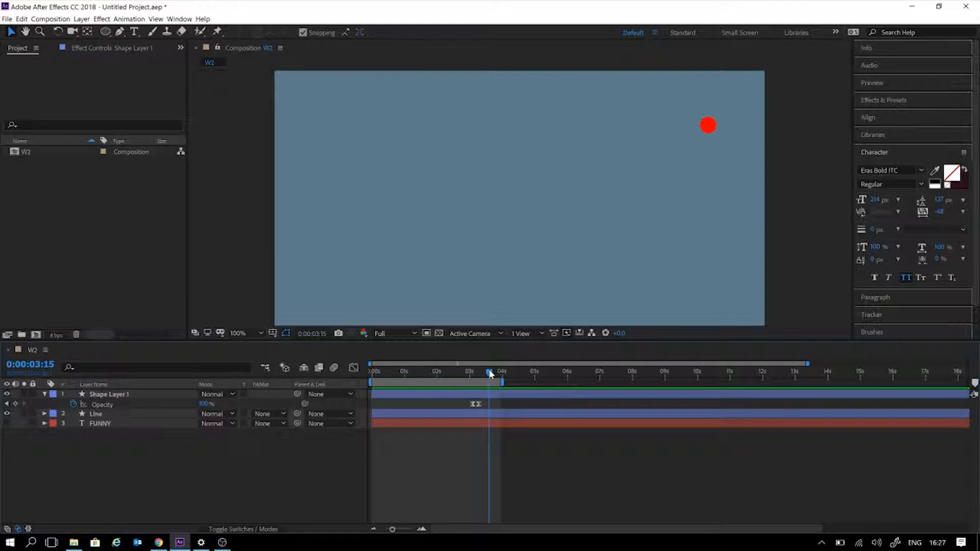
pyautogui.moveTo(504, 382); pyautogui.dragTo(538, 382)
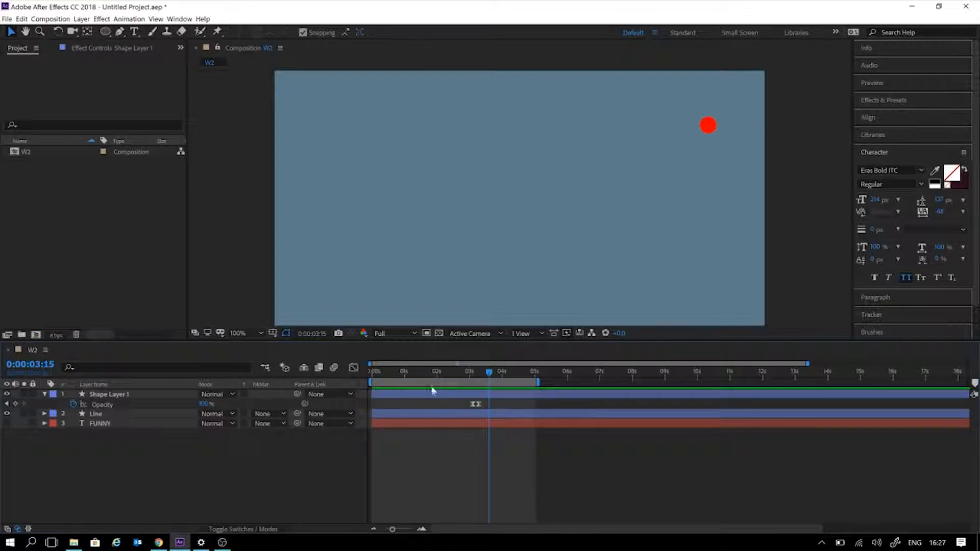
pyautogui.moveTo(449, 371); pyautogui.dragTo(399, 371)
pyautogui.press('space')
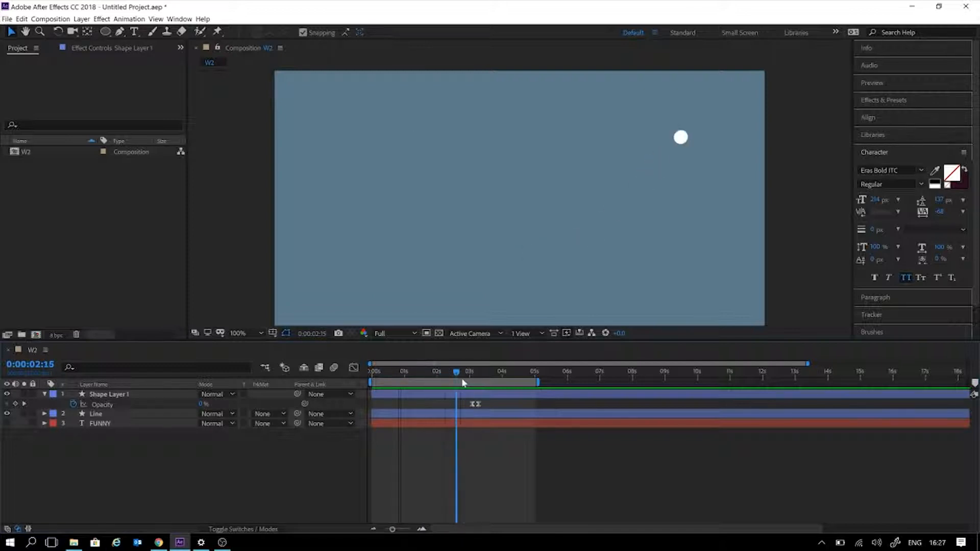
# - Trim the start of Shape Layer 1 to 0:00:02:21 and play back the end of the Line animation
pyautogui.moveTo(471, 378)
pyautogui.mouseDown()
pyautogui.moveTo(488, 375)
pyautogui.moveTo(464, 375)
pyautogui.mouseUp()
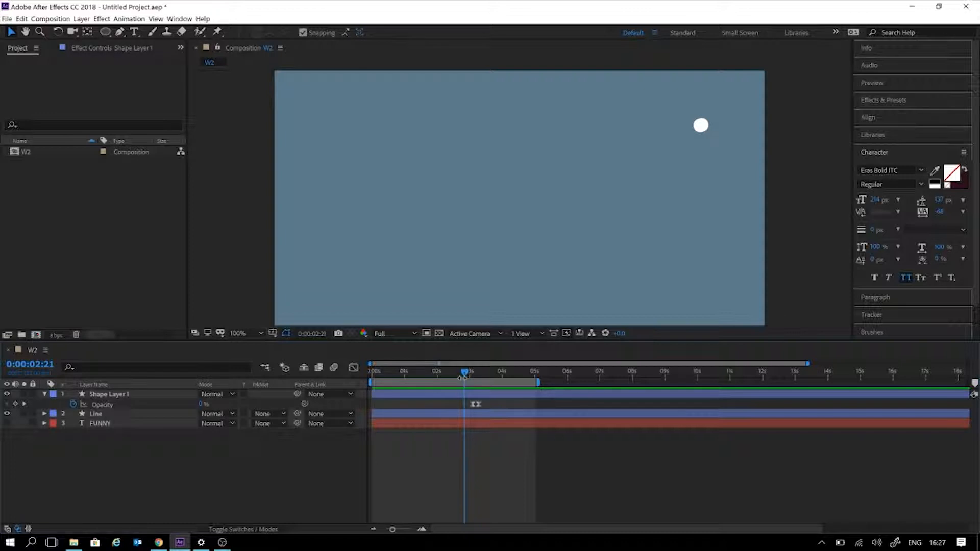
pyautogui.click(419, 394)
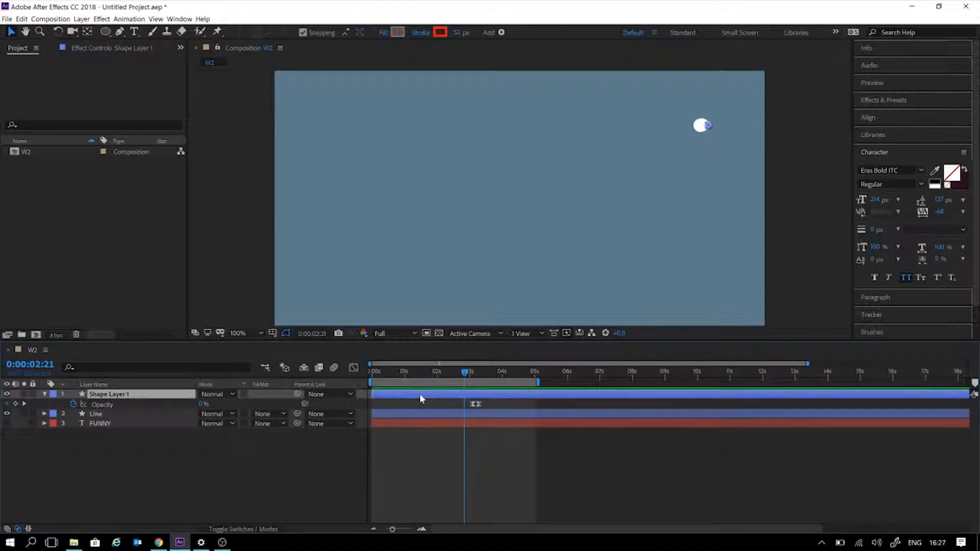
pyautogui.hotkey('alt', '[')
pyautogui.click(519, 444)
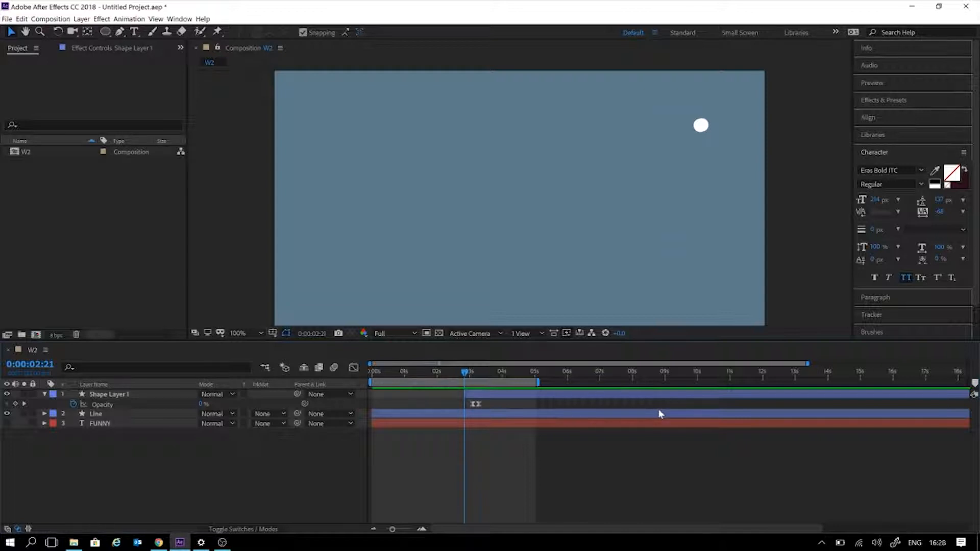
pyautogui.moveTo(486, 372); pyautogui.dragTo(458, 373)
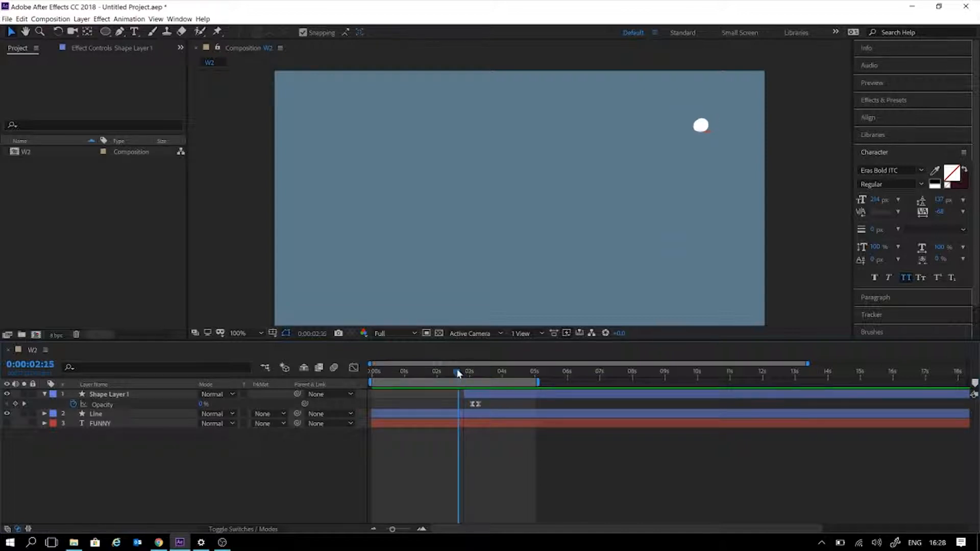
pyautogui.press('space')
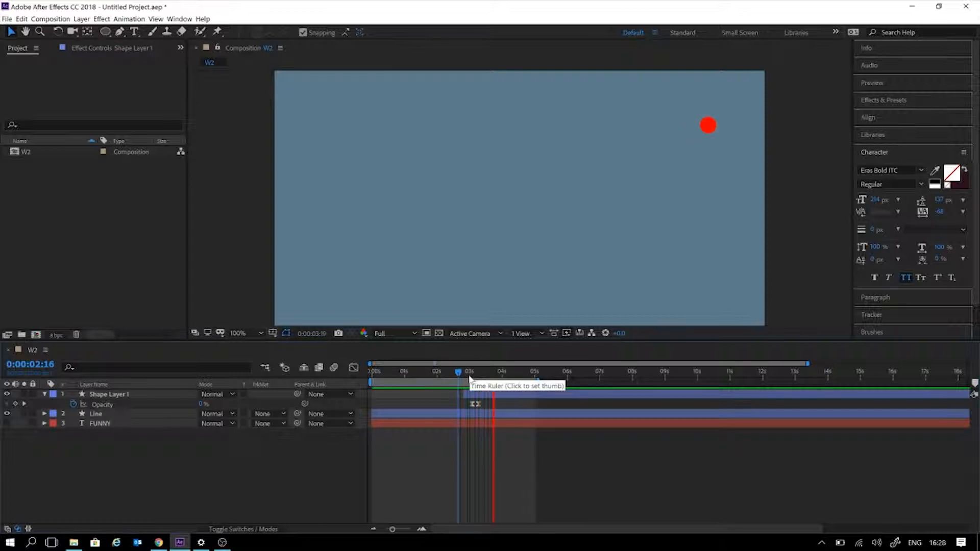
pyautogui.press('space')
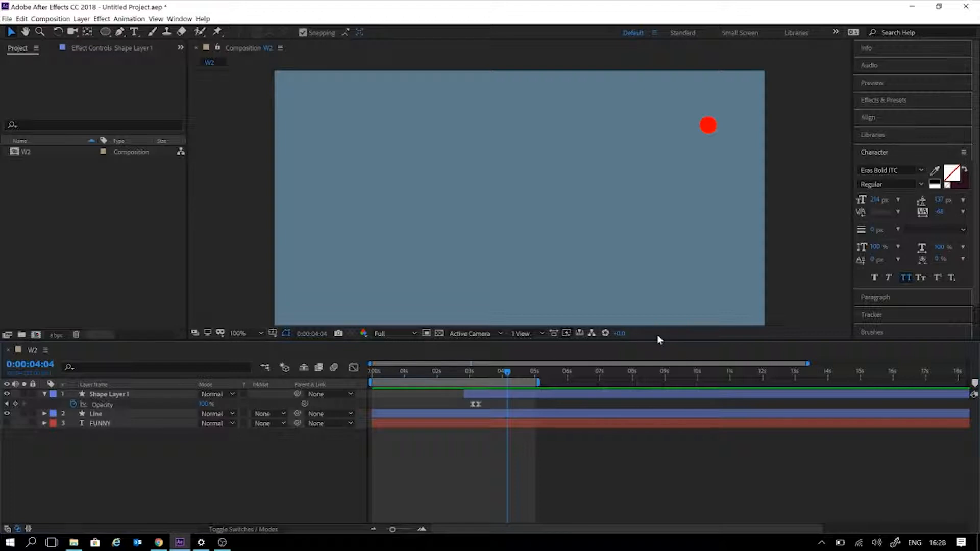
# - Add the expression loopOut("cycle") to Shape Layer 1's Opacity
pyautogui.keyDown('alt'); pyautogui.click(73, 404); pyautogui.keyUp('alt')
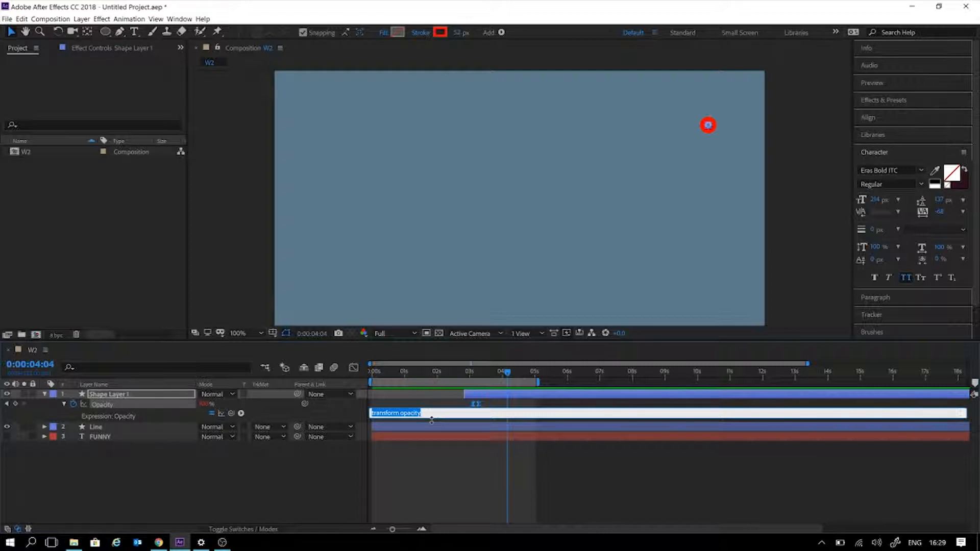
pyautogui.write('loopOut')
pyautogui.write('(')
pyautogui.write('"Cycle")')
pyautogui.click(721, 436)
pyautogui.scroll(-2, 564, 283)
pyautogui.scroll(2, 566, 285)
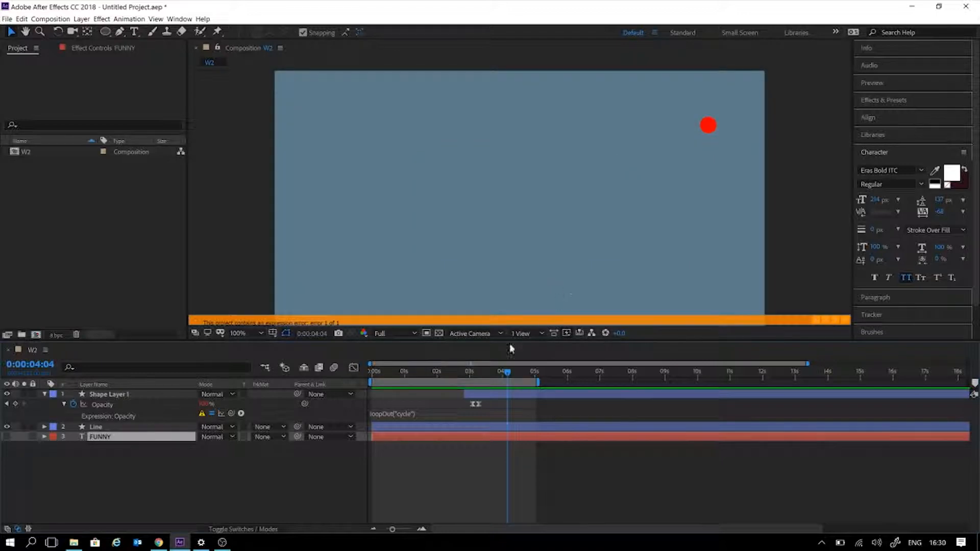
# - Change the quotation marks in the Opacity expression so it reads loopOut('cycle'), and play the composition from the start
pyautogui.click(403, 414)
pyautogui.click(412, 413)
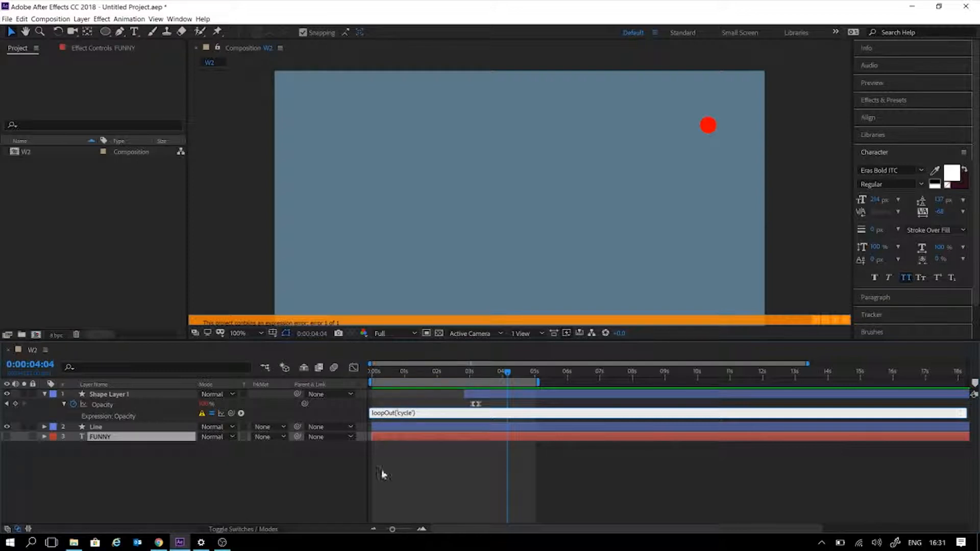
pyautogui.click(397, 473)
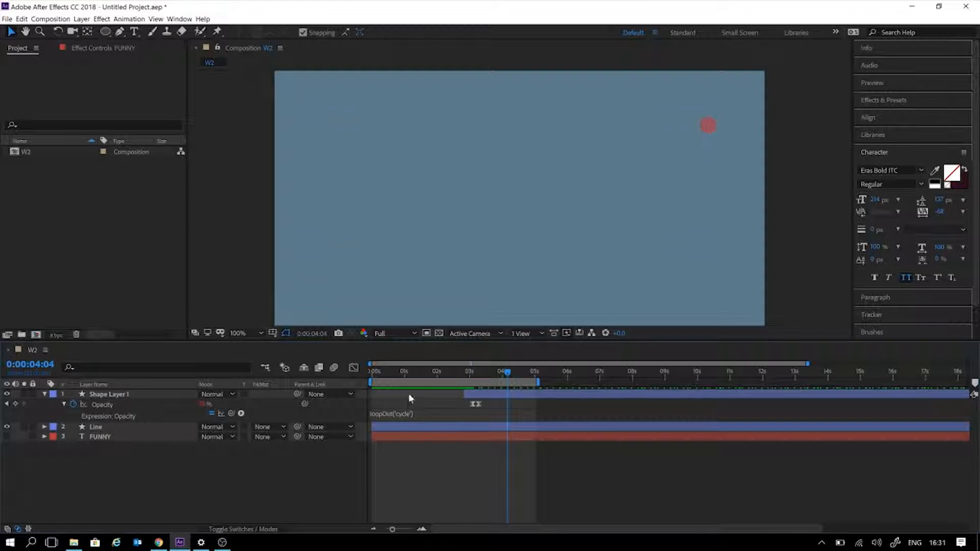
pyautogui.moveTo(424, 373); pyautogui.dragTo(366, 394)
pyautogui.press('space')
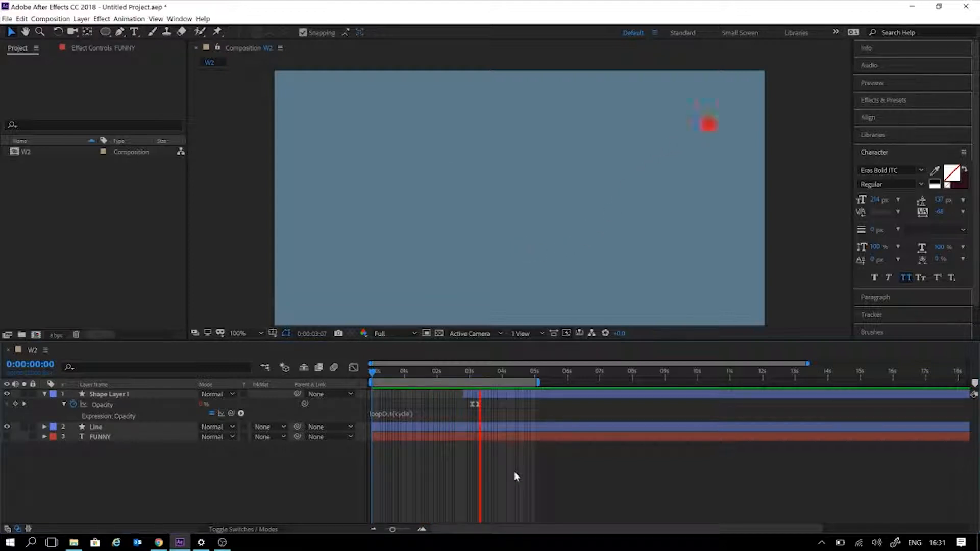
pyautogui.press('space')
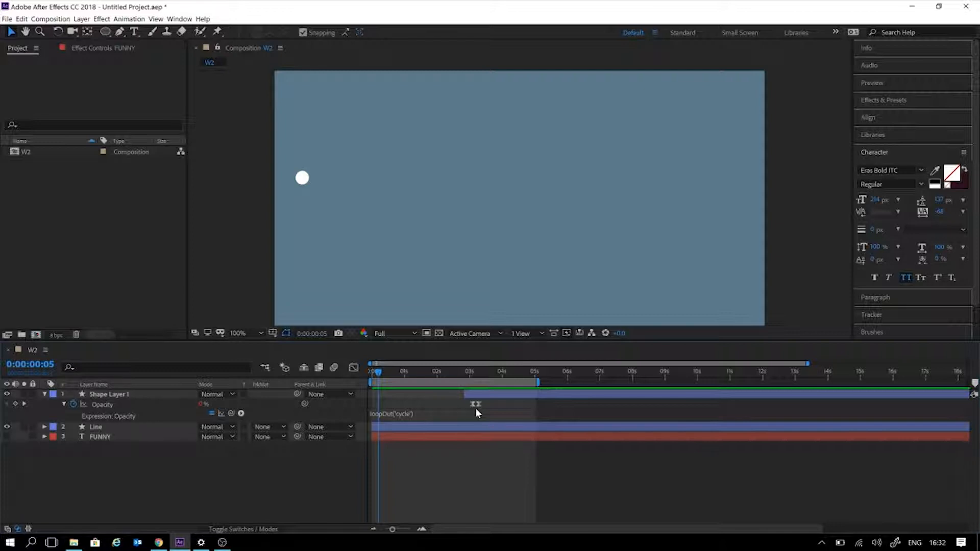
# - Move Shape Layer 1's second Opacity keyframe out to about 4 seconds and preview the slower loop from 0:00:02:16
pyautogui.click(453, 411)
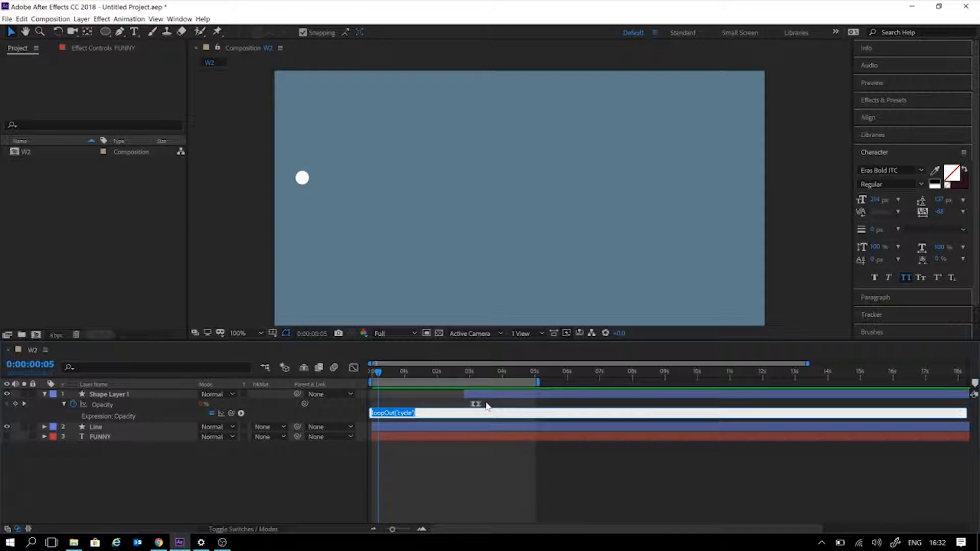
pyautogui.click(493, 403)
pyautogui.moveTo(497, 403); pyautogui.dragTo(459, 405)
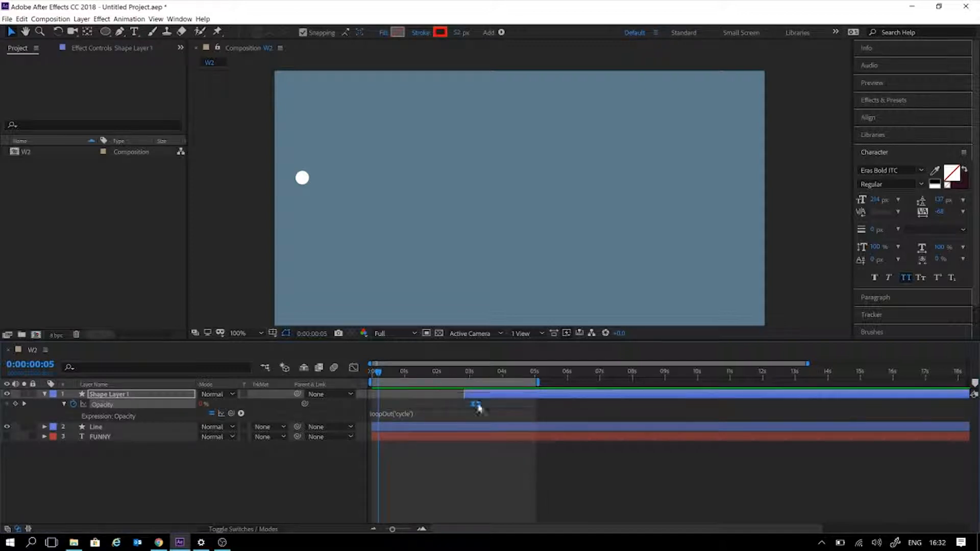
pyautogui.moveTo(479, 404); pyautogui.dragTo(500, 408)
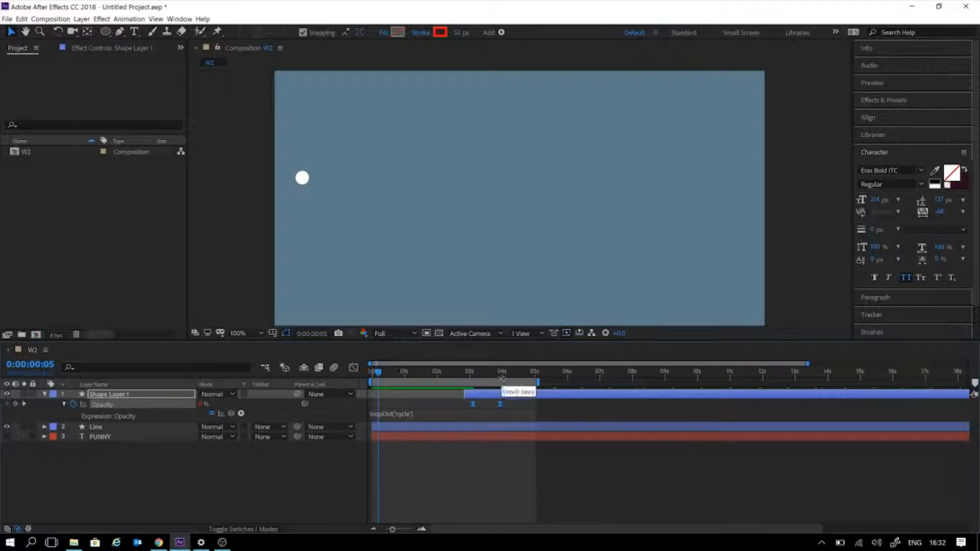
pyautogui.moveTo(495, 371); pyautogui.dragTo(459, 369)
pyautogui.press('space')
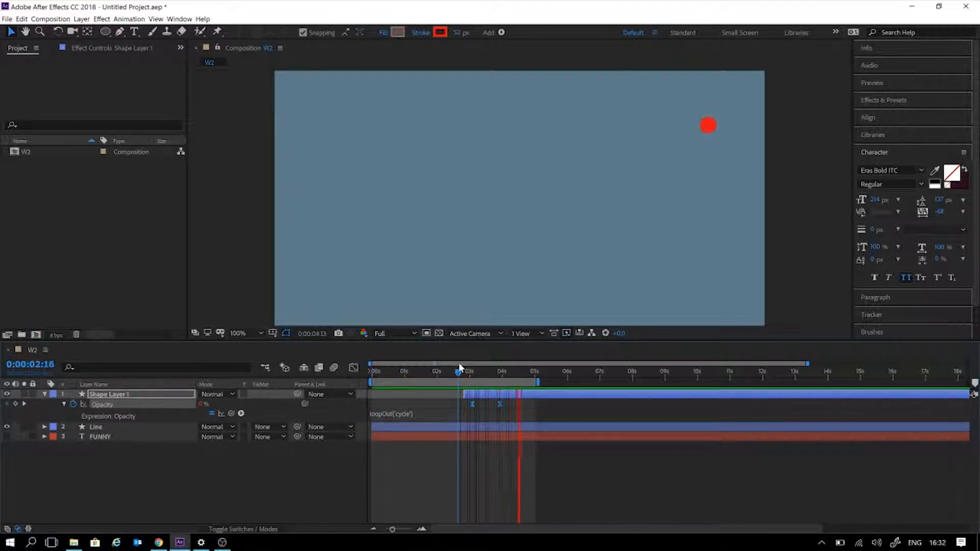
# - Extend the end of the work area to about 15.5 seconds and replay the looping circle
pyautogui.moveTo(538, 381); pyautogui.dragTo(874, 381)
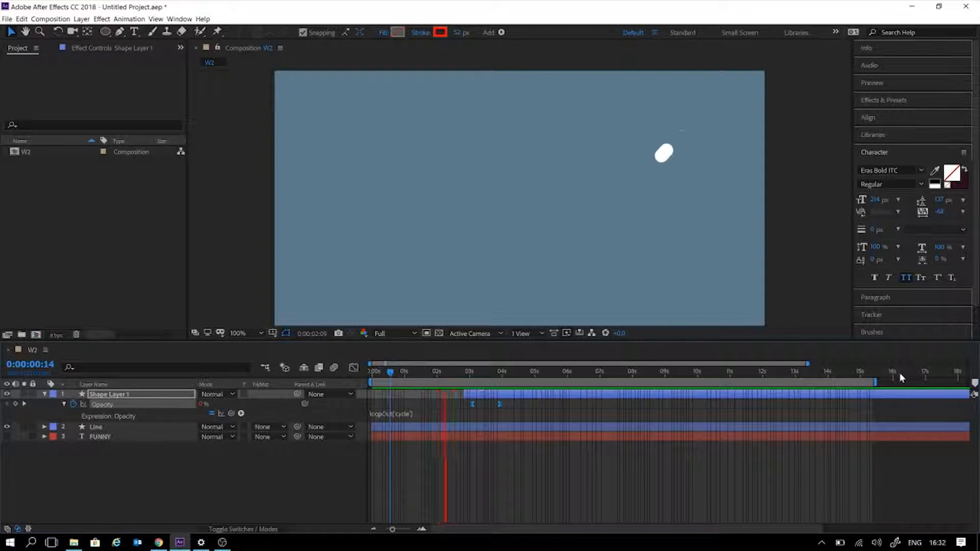
pyautogui.press('space')
pyautogui.click(488, 376)
pyautogui.moveTo(488, 377)
pyautogui.mouseDown()
pyautogui.moveTo(536, 385)
pyautogui.moveTo(478, 381)
pyautogui.mouseUp()
pyautogui.press('space')
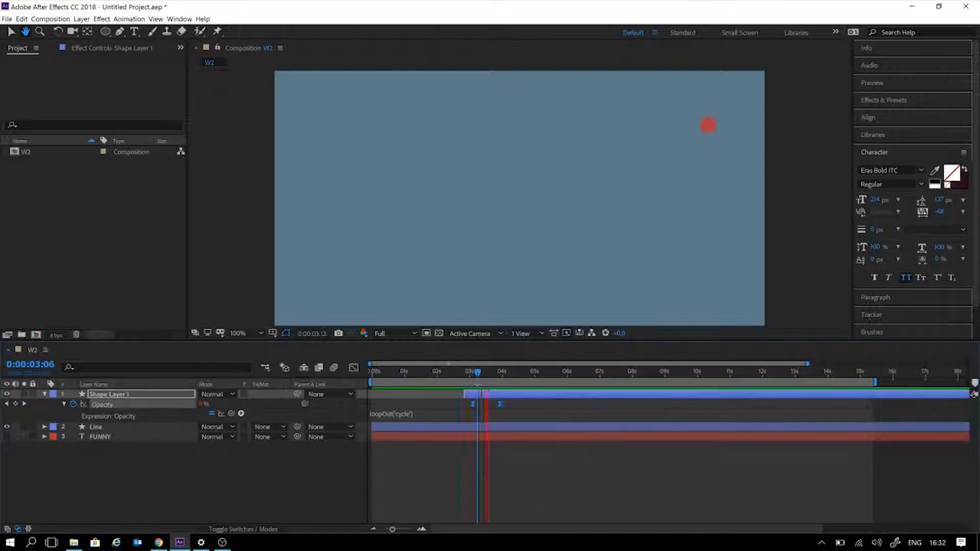
pyautogui.press('space')
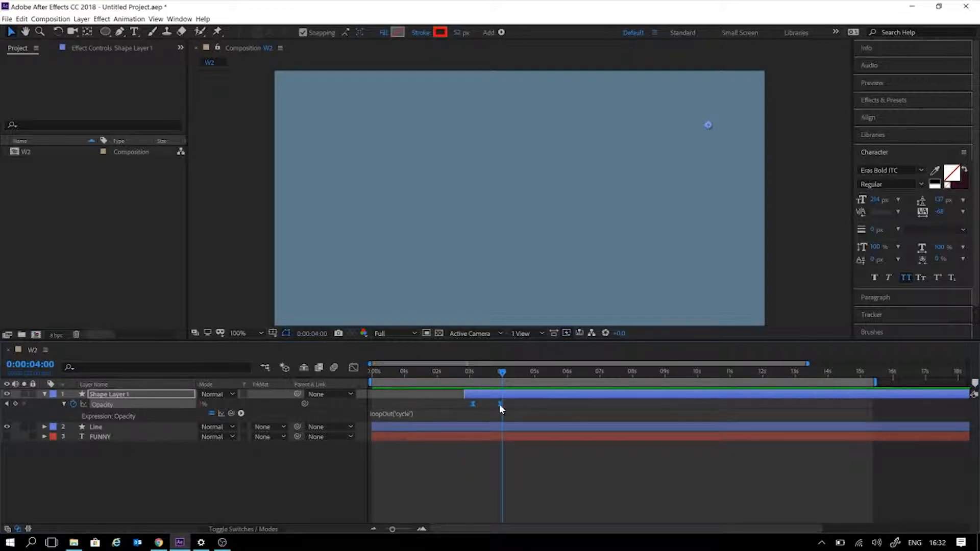
# - Move Shape Layer 1's second Opacity keyframe earlier to about 3.7 seconds and preview the loop from 0:00:02:16
pyautogui.moveTo(492, 404); pyautogui.dragTo(458, 371)
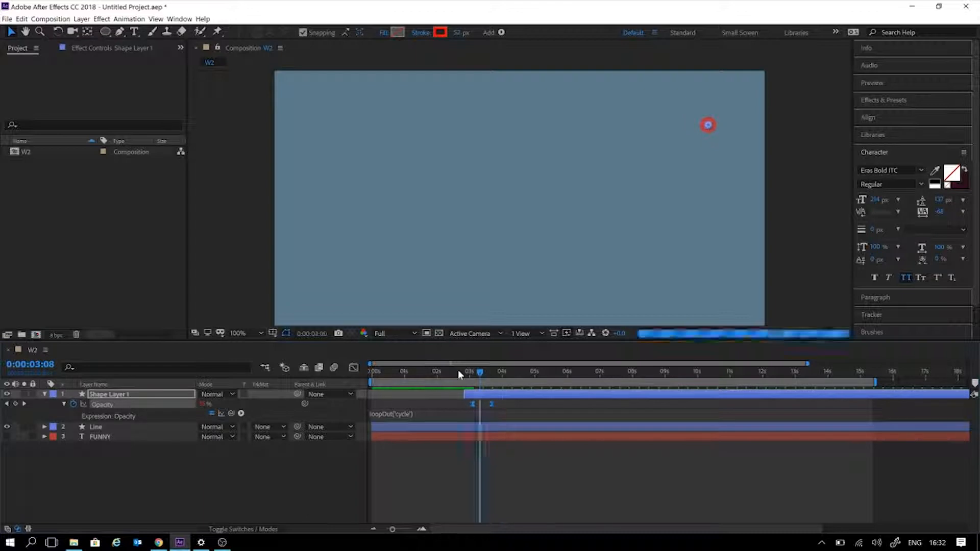
pyautogui.press('space')
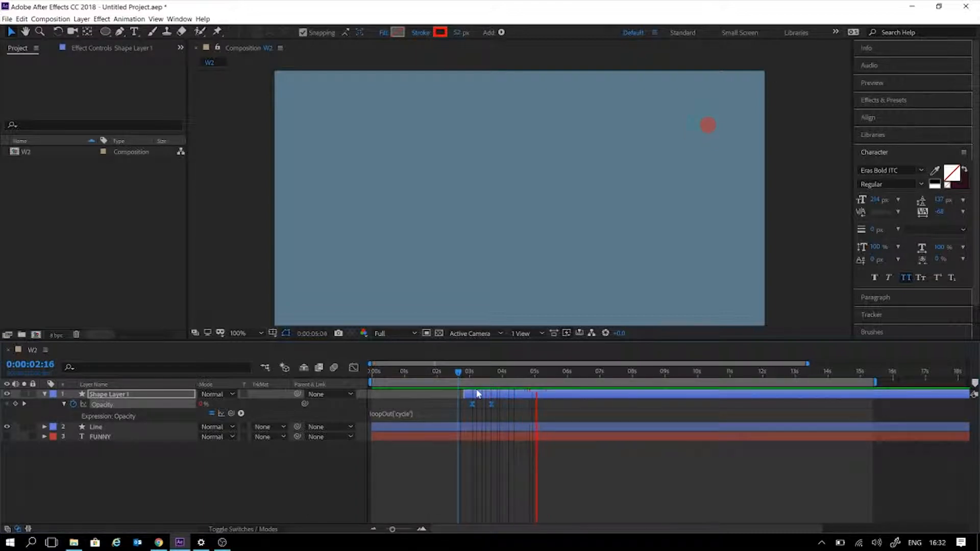
pyautogui.click(514, 477)
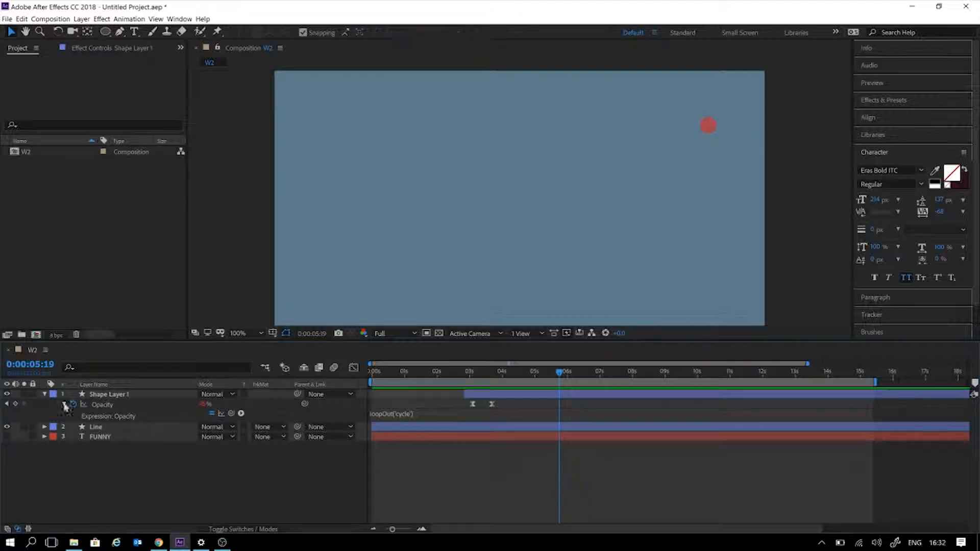
# - Enable keyframing for the Color of Fill 1 in Shape Layer 1's Ellipse 1 at 0:00:05:19
pyautogui.click(45, 394)
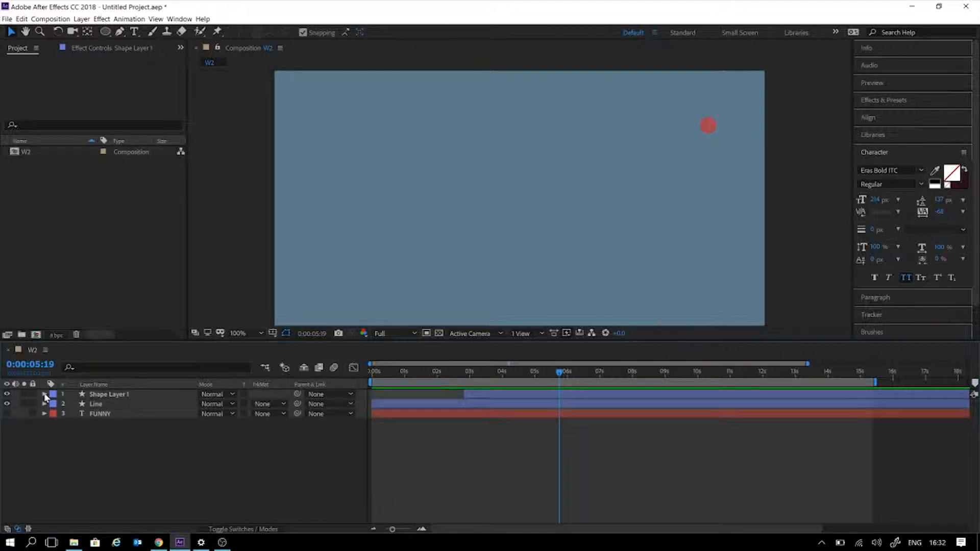
pyautogui.click(45, 394)
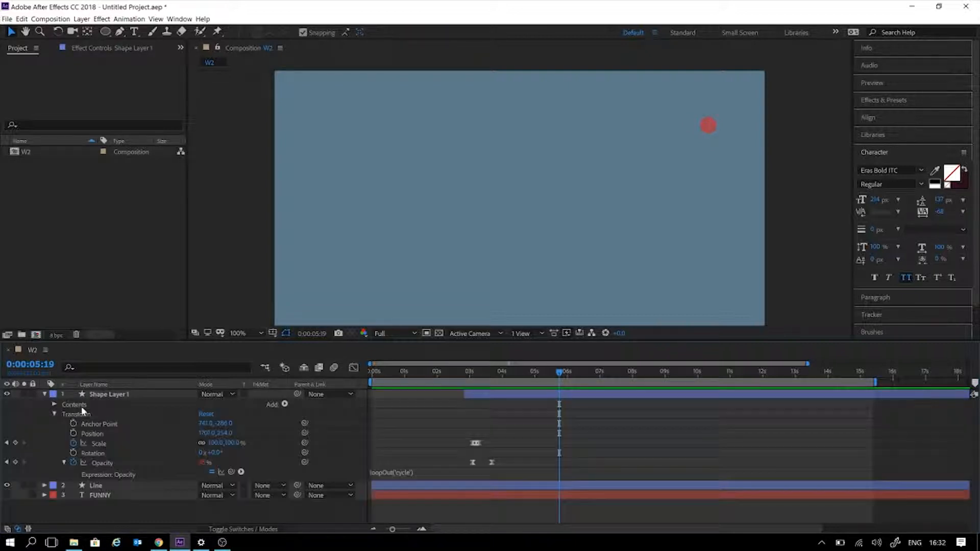
pyautogui.click(54, 413)
pyautogui.click(54, 405)
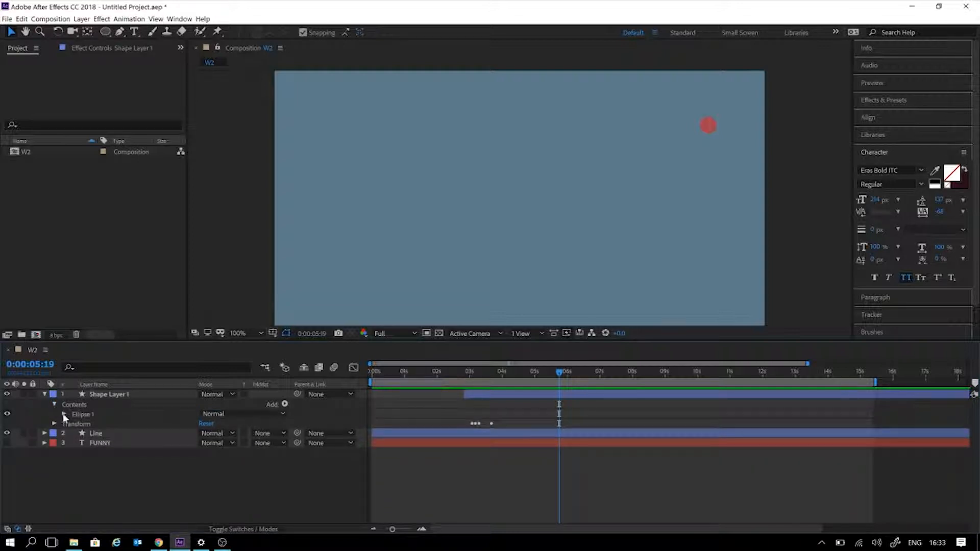
pyautogui.click(63, 413)
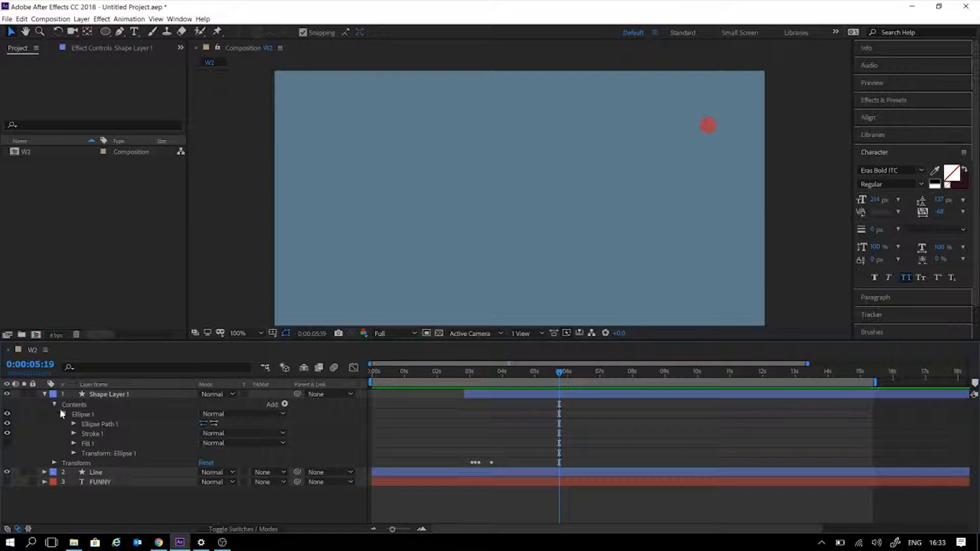
pyautogui.click(73, 443)
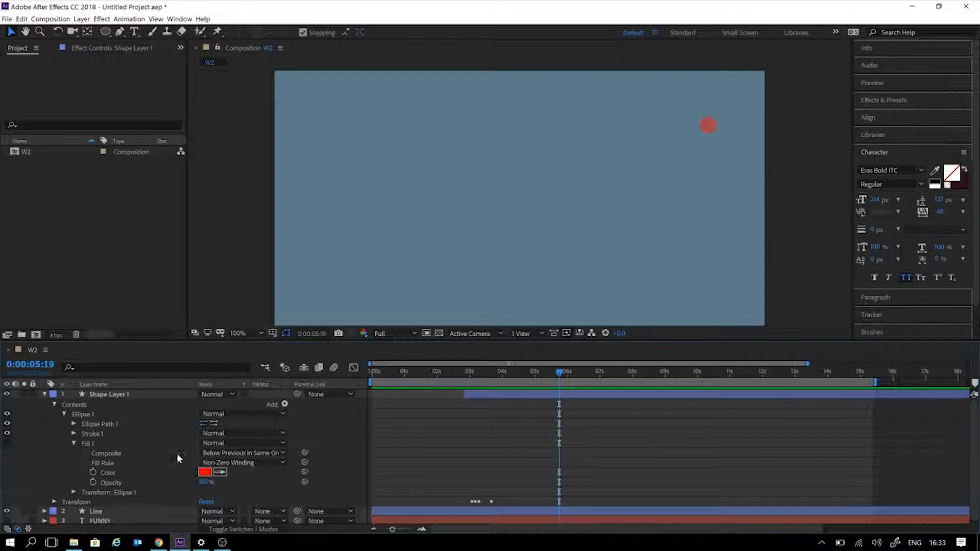
pyautogui.click(94, 472)
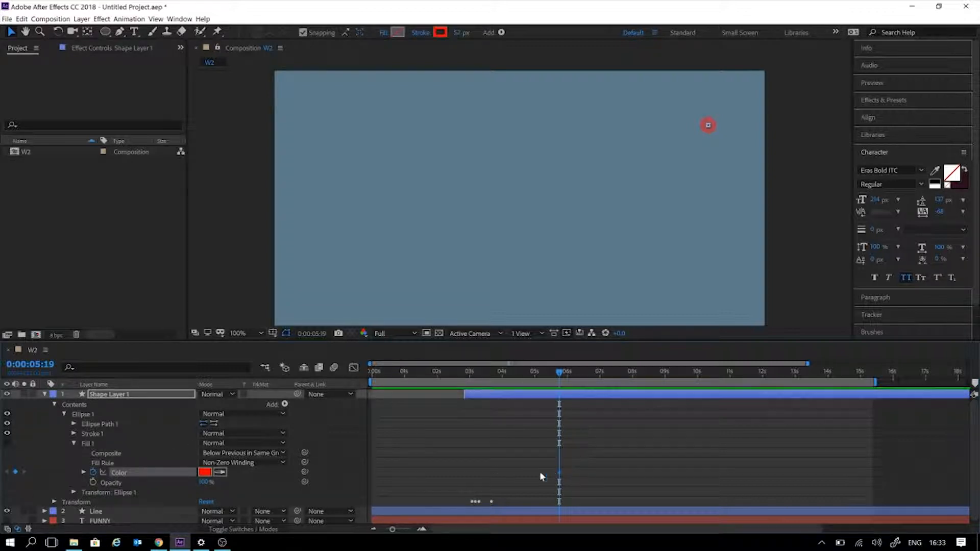
# - Add a wiggle expression with the quoted values 5,15 to the Color of Fill 1
pyautogui.keyDown('alt'); pyautogui.click(93, 472); pyautogui.keyUp('alt')
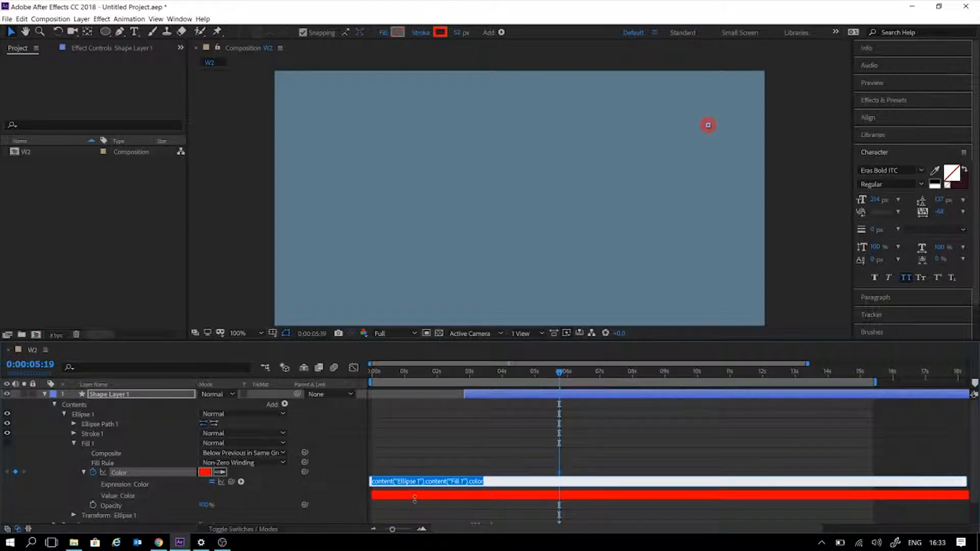
pyautogui.write('wiggle')
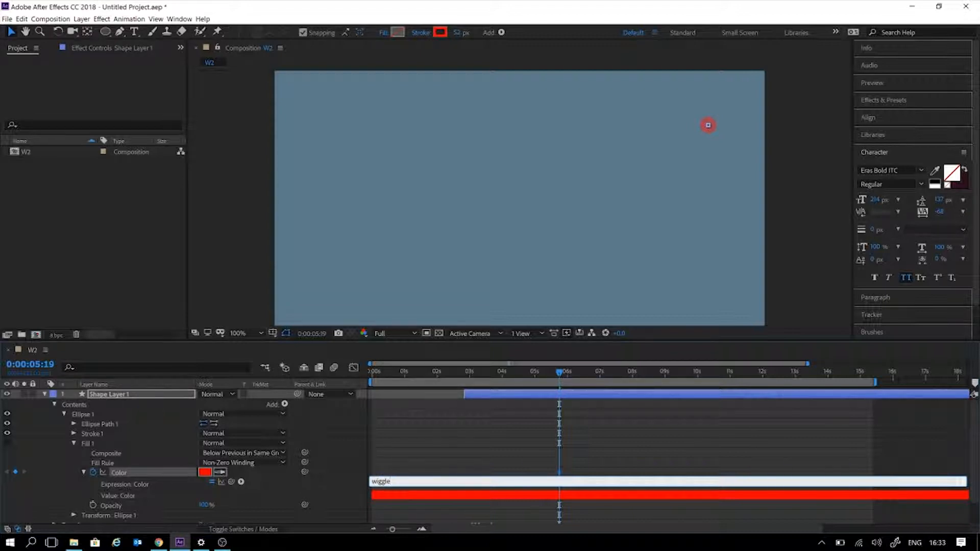
pyautogui.write('(')
pyautogui.press('BackSpace')
pyautogui.write('5')
pyautogui.write(',15')
pyautogui.write("'")
pyautogui.click(422, 460)
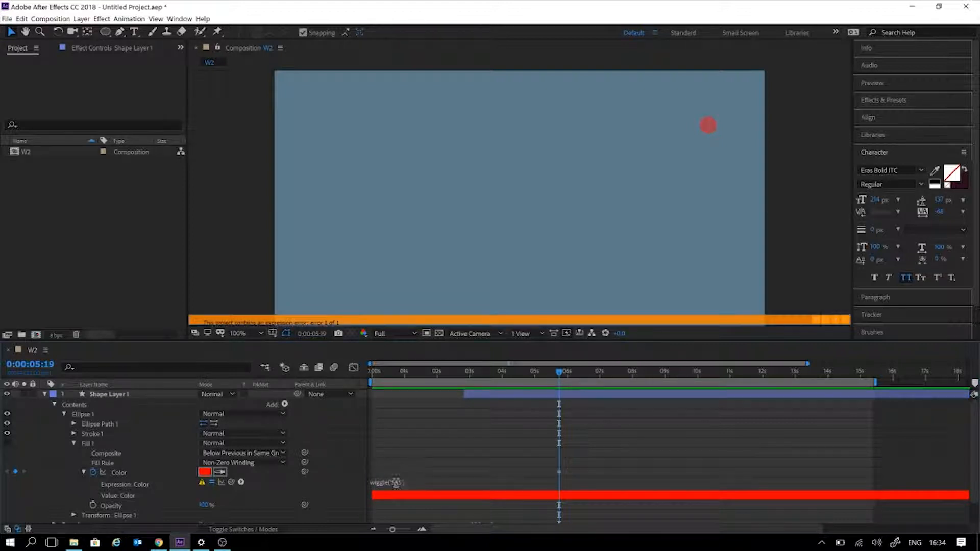
# - Retype the quotation marks around 5,15 in the Color expression of Fill 1
pyautogui.click(396, 482)
pyautogui.click(403, 482)
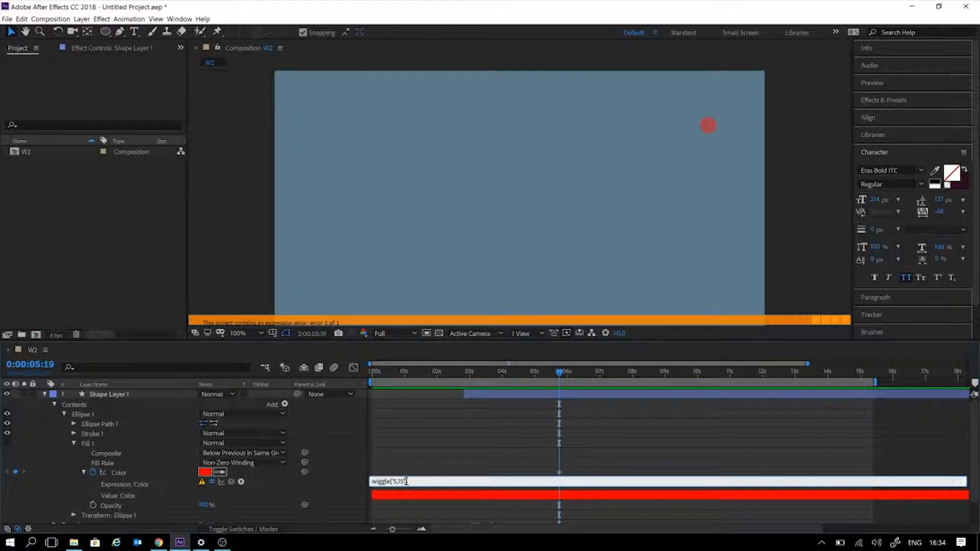
pyautogui.press('BackSpace')
pyautogui.write('"')
pyautogui.click(393, 480)
pyautogui.press('BackSpace')
pyautogui.write('"')
pyautogui.click(472, 446)
# - Clean up the end of the Color expression so it reads wiggle('5,15')
pyautogui.click(411, 485)
pyautogui.click(412, 482)
pyautogui.press('Left')
pyautogui.press('BackSpace')
pyautogui.press('Return')
pyautogui.press('BackSpace')
pyautogui.click(429, 469)
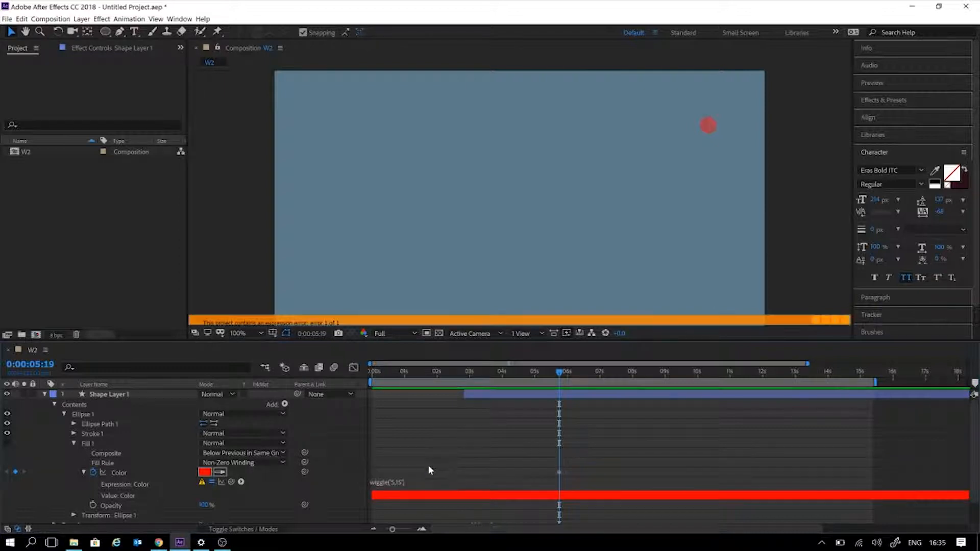
# - Insert a space before the opening parenthesis so the Color expression reads wiggle ('5,15')
pyautogui.click(388, 484)
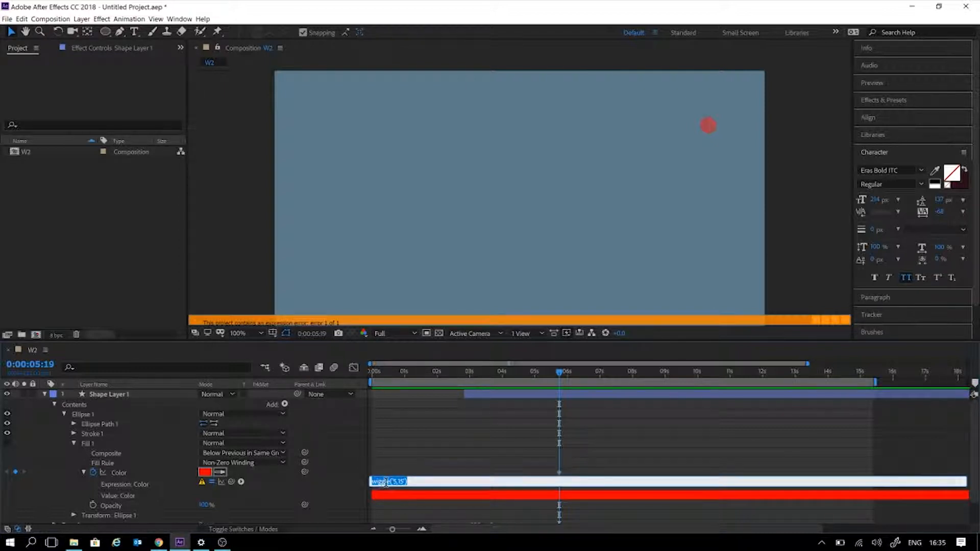
pyautogui.click(390, 482)
pyautogui.click(447, 463)
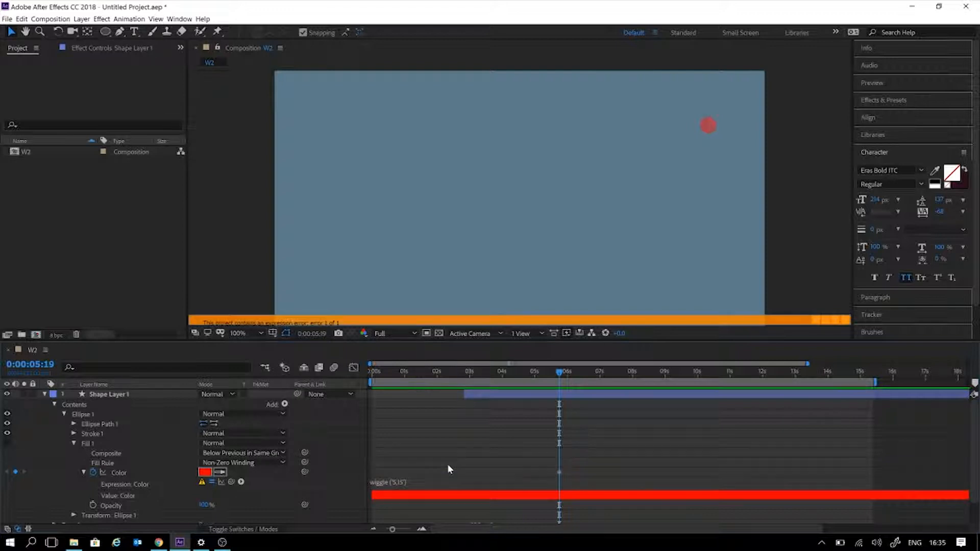
# - Remove the space before the parenthesis and retype the comma between 5 and 15 in the Color expression of Fill 1
pyautogui.click(393, 485)
pyautogui.click(390, 483)
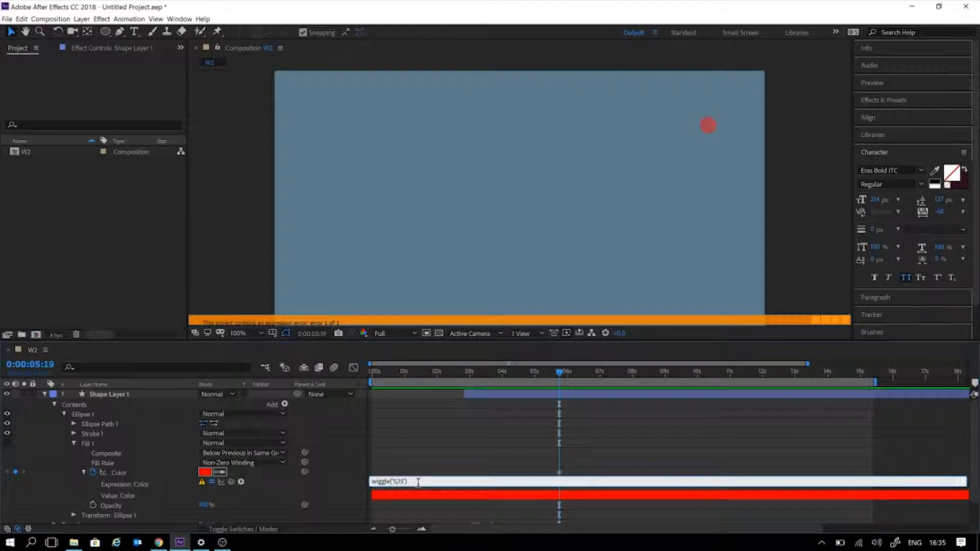
pyautogui.press('BackSpace')
pyautogui.write(',')
pyautogui.click(430, 476)
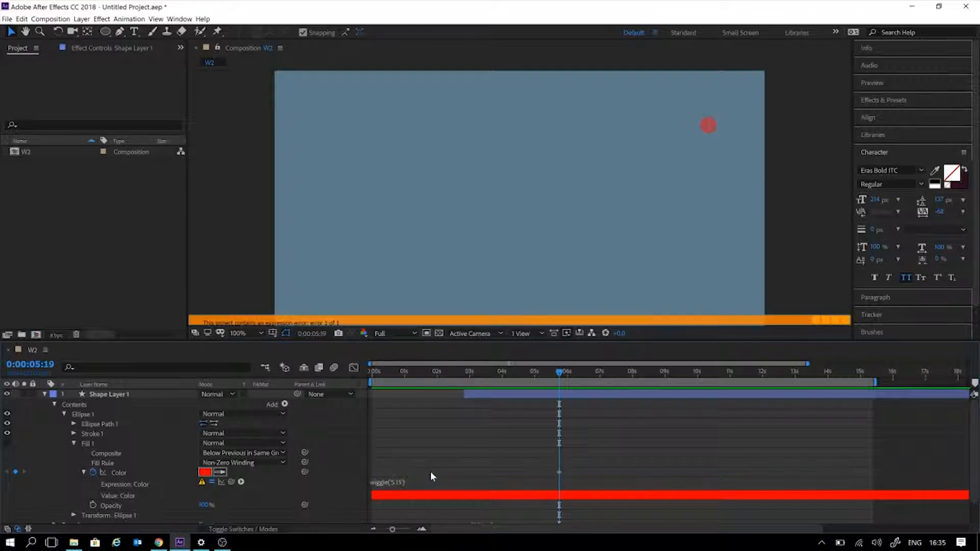
pyautogui.click(400, 480)
pyautogui.click(402, 481)
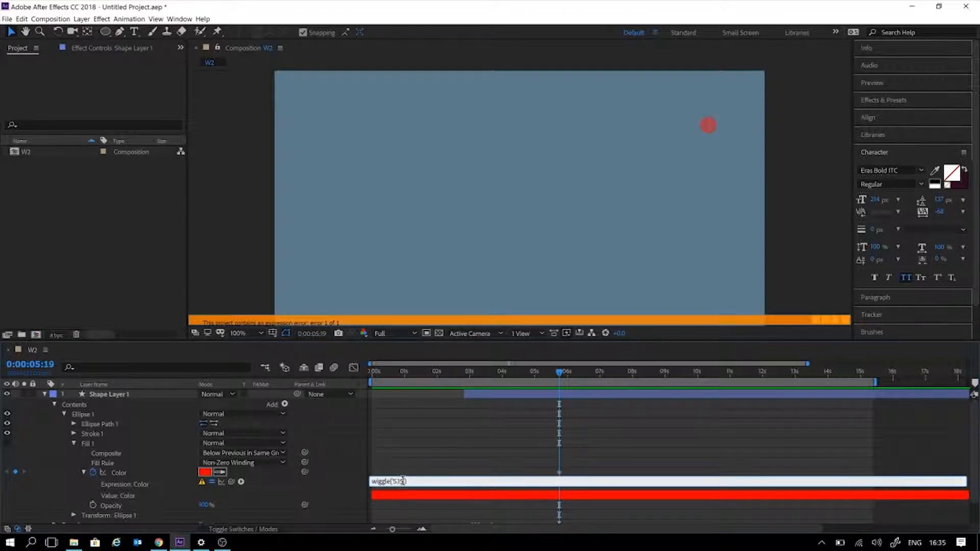
pyautogui.press('BackSpace')
pyautogui.write(',')
pyautogui.click(393, 461)
# - Try replacing the quoted arguments of the Color expression with (5,15)
pyautogui.click(391, 482)
pyautogui.click(395, 481)
pyautogui.click(393, 481)
pyautogui.press('BackSpace')
pyautogui.write('(5,15)')
pyautogui.click(418, 456)
# - Rework the parentheses and argument so the Color expression of Fill 1 reads wiggle(5)
pyautogui.click(408, 481)
pyautogui.click(399, 481)
pyautogui.moveTo(406, 481)
pyautogui.mouseDown()
pyautogui.moveTo(380, 481)
pyautogui.moveTo(413, 481)
pyautogui.mouseUp()
pyautogui.press('BackSpace')
pyautogui.write('(')
pyautogui.moveTo(406, 481); pyautogui.dragTo(391, 481)
pyautogui.press('BackSpace')
pyautogui.write('5)')
pyautogui.click(462, 446)
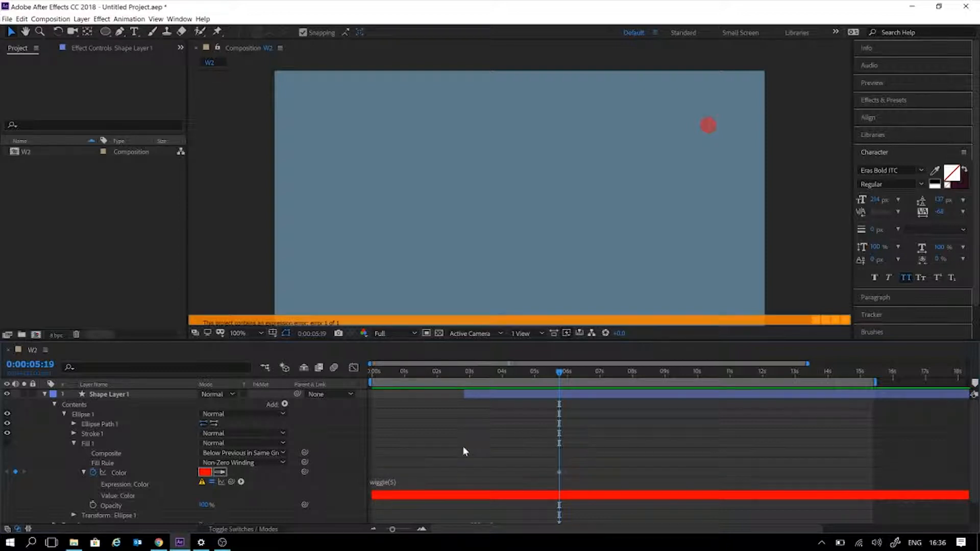
# - Delete the argument and the remaining wiggle text to clear the expression from the Color of Fill 1
pyautogui.click(418, 481)
pyautogui.click(393, 481)
pyautogui.doubleClick(393, 482)
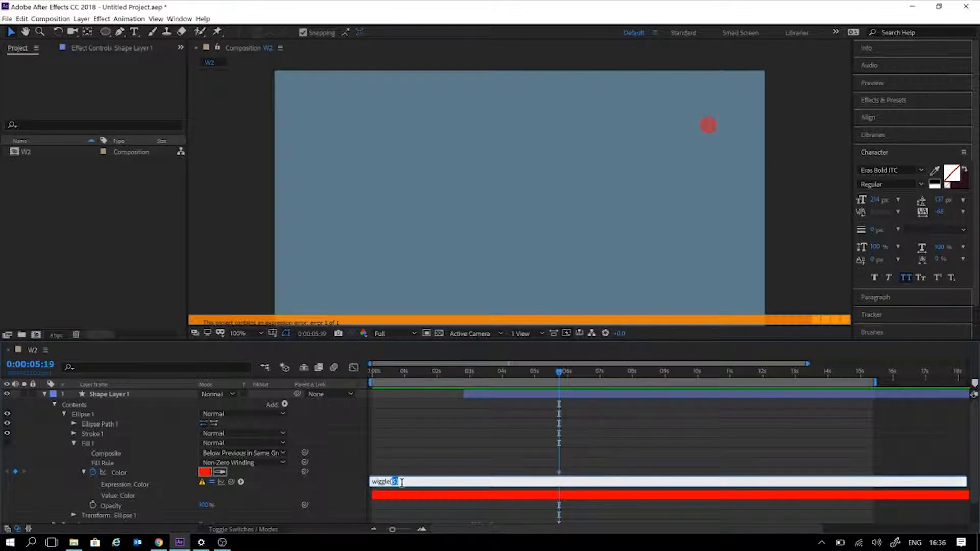
pyautogui.press('BackSpace')
pyautogui.click(401, 422)
pyautogui.click(393, 482)
pyautogui.rightClick(388, 482)
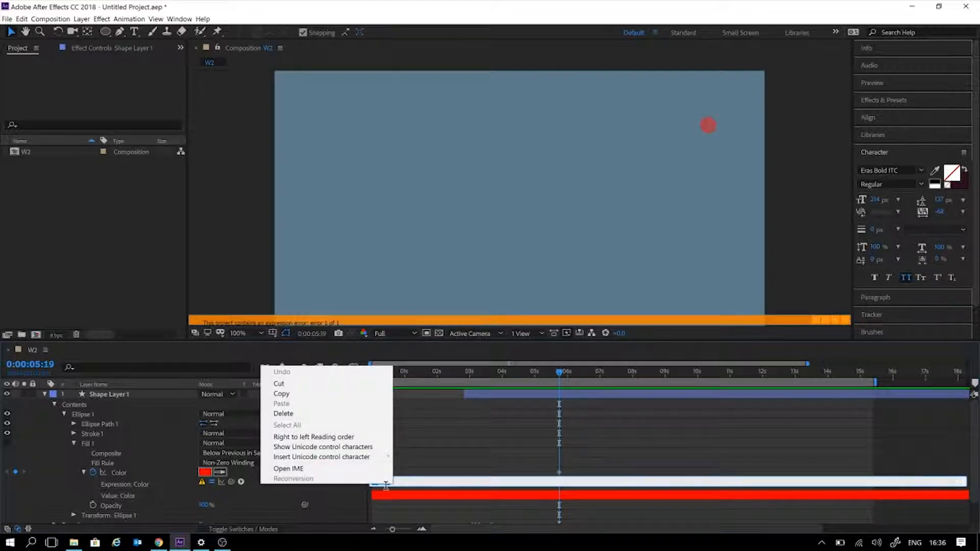
pyautogui.press('Escape')
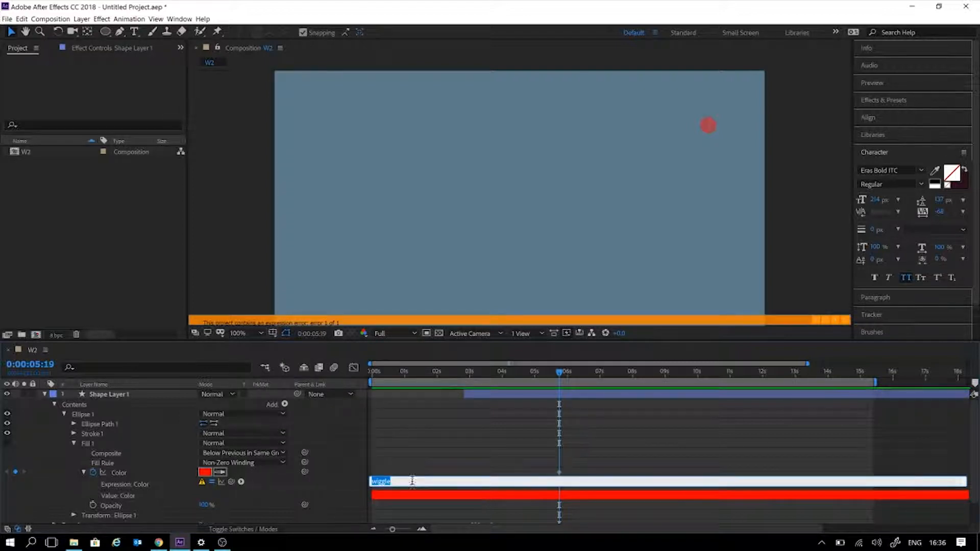
pyautogui.press('BackSpace')
pyautogui.rightClick(210, 479)
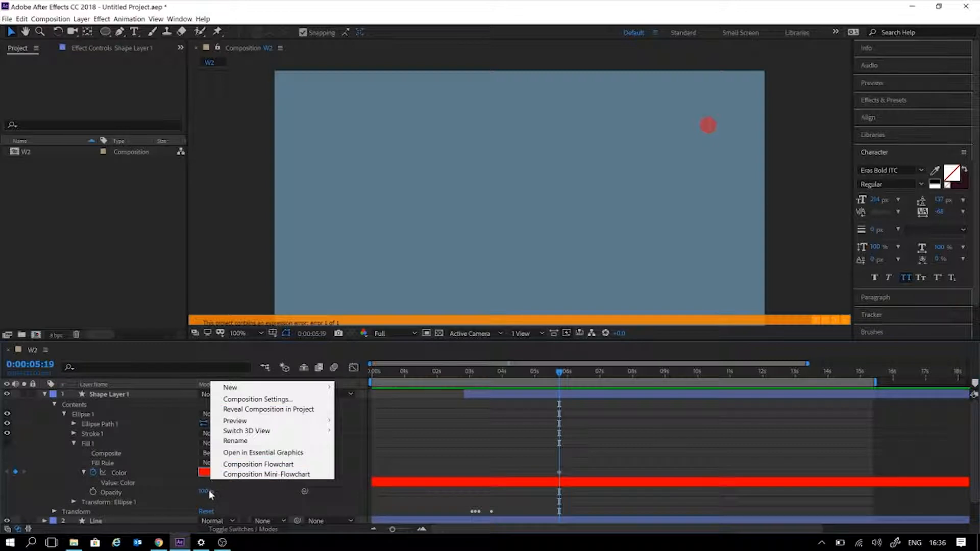
pyautogui.press('Escape')
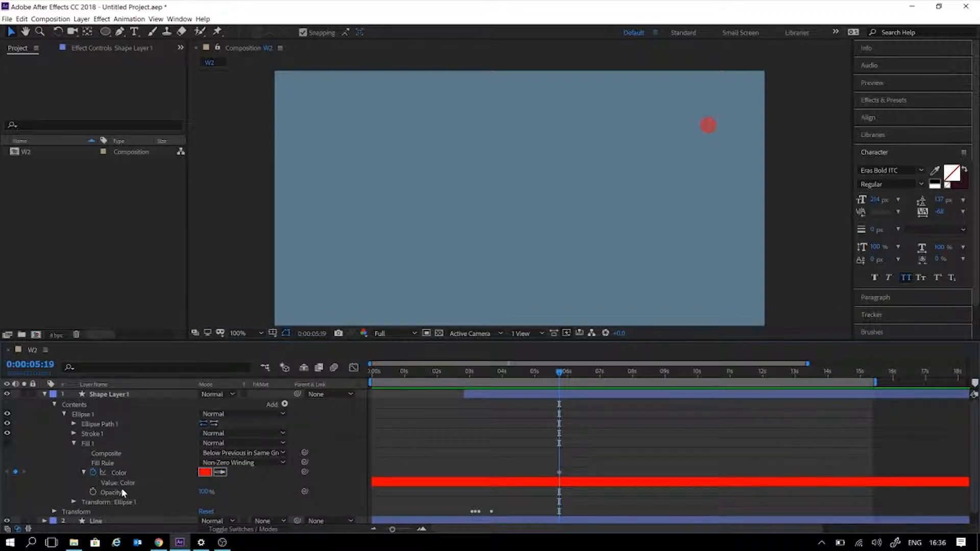
# - Enable a new expression on the Color of Fill 1 and browse the expression language categories for it
pyautogui.keyDown('alt'); pyautogui.click(93, 472); pyautogui.keyUp('alt')
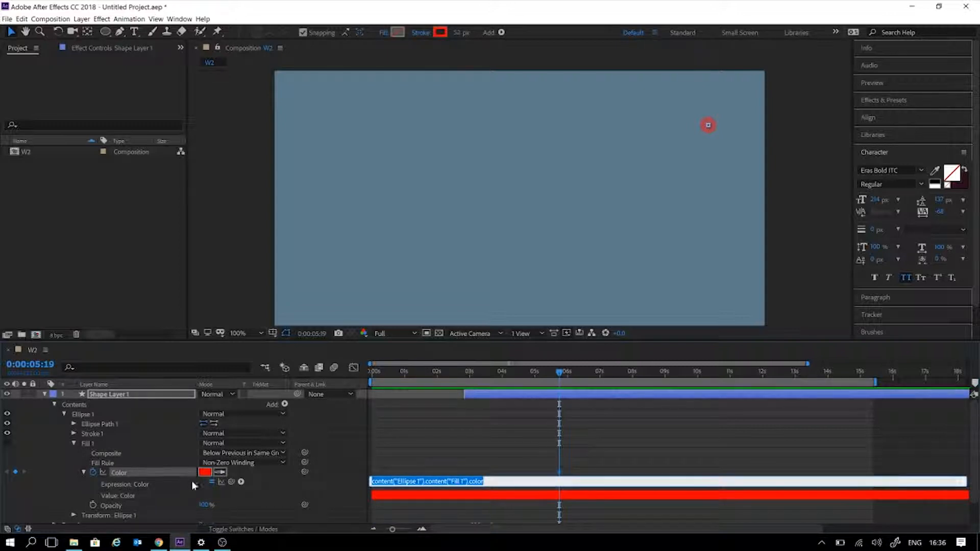
pyautogui.click(240, 481)
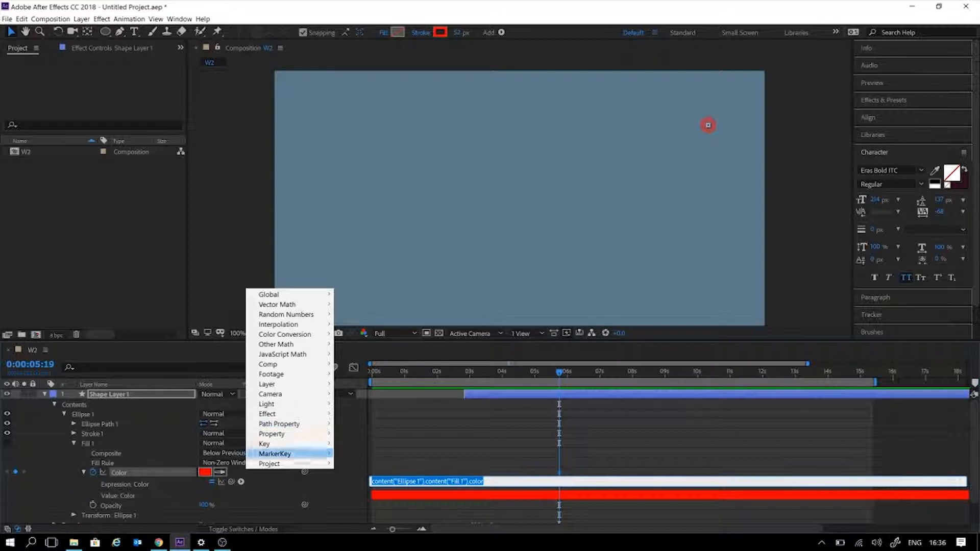
pyautogui.moveTo(304, 464)
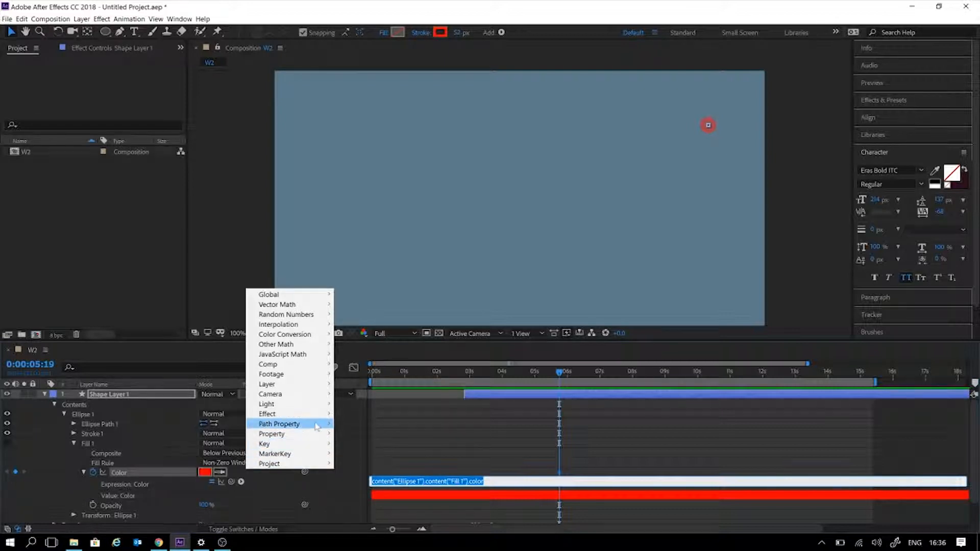
pyautogui.moveTo(322, 414)
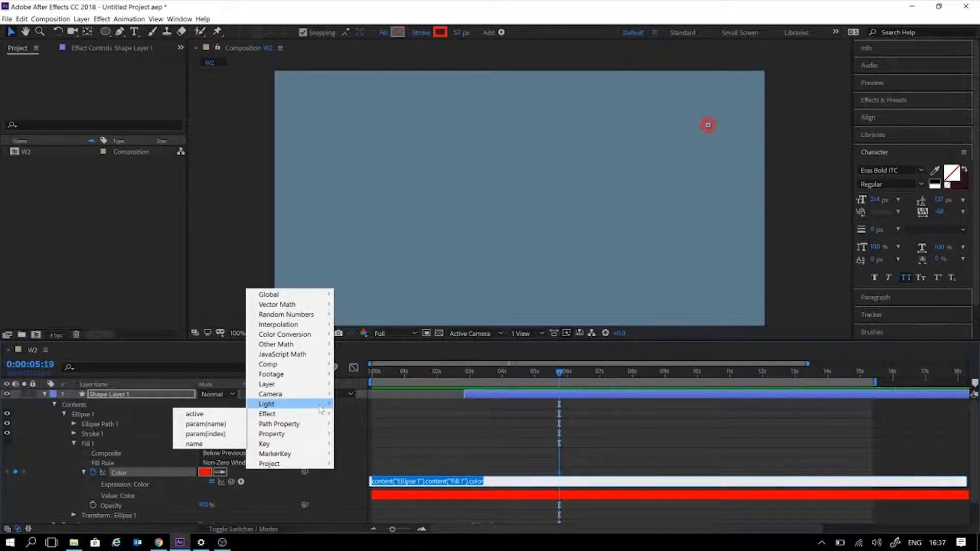
pyautogui.moveTo(321, 409)
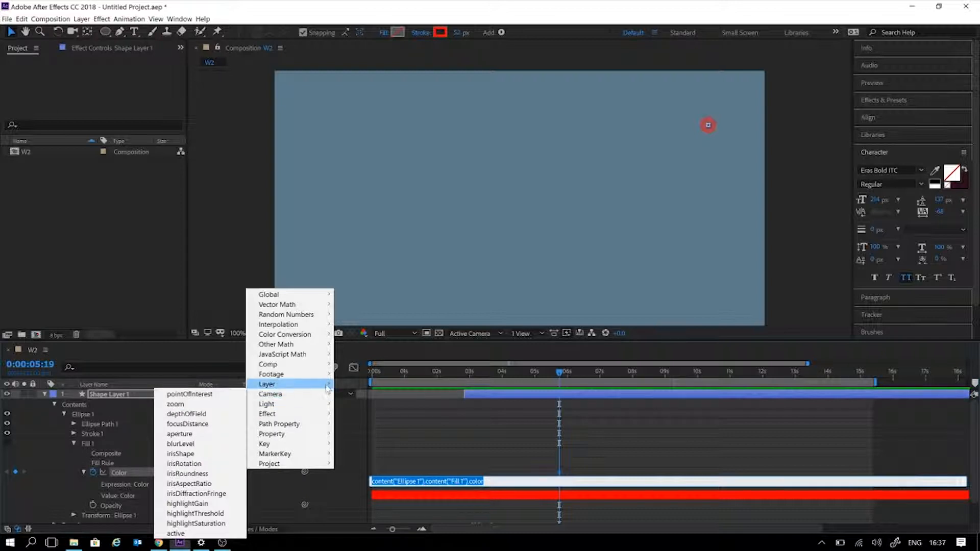
pyautogui.moveTo(326, 378)
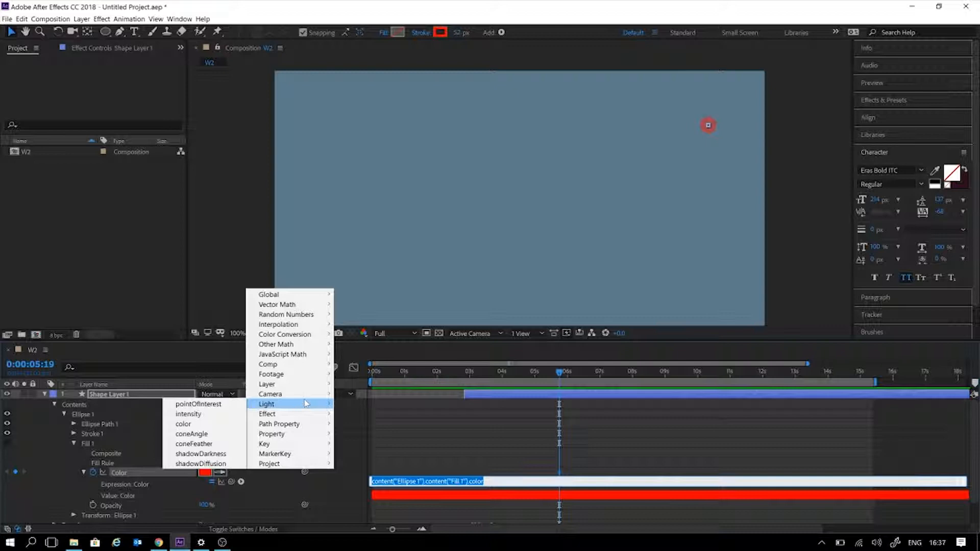
pyautogui.moveTo(306, 424)
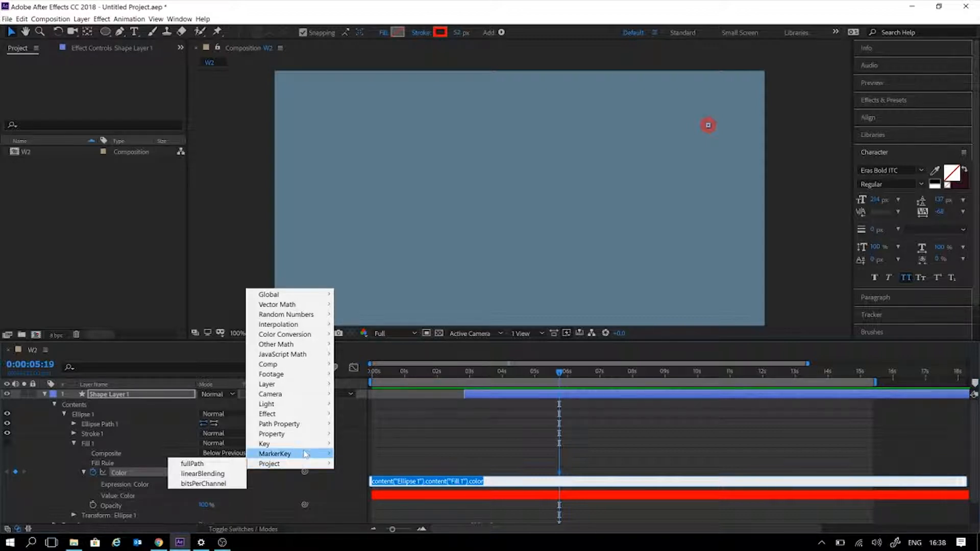
pyautogui.click(496, 453)
pyautogui.click(496, 453)
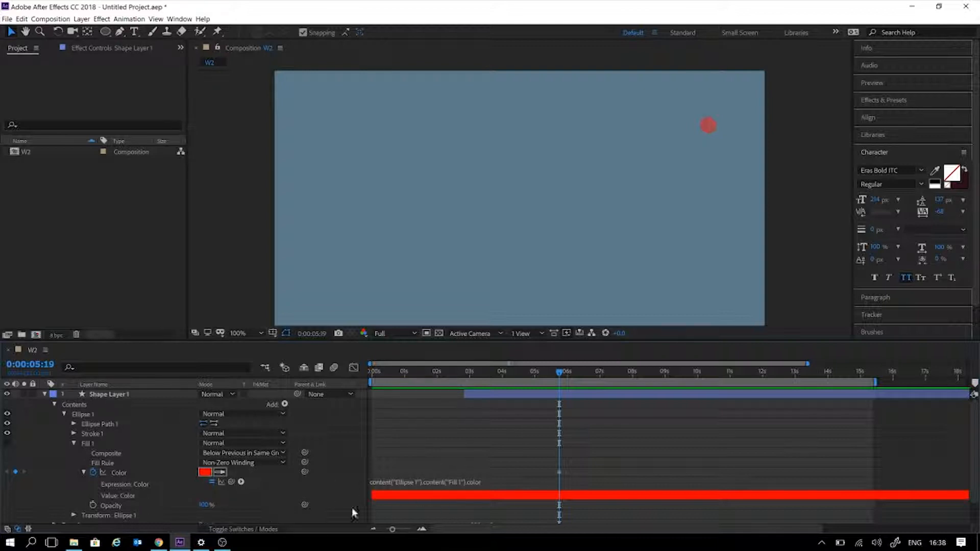
# - Replace the default Color expression of Fill 1 with Wiggle('5,45') and apply it
pyautogui.click(465, 482)
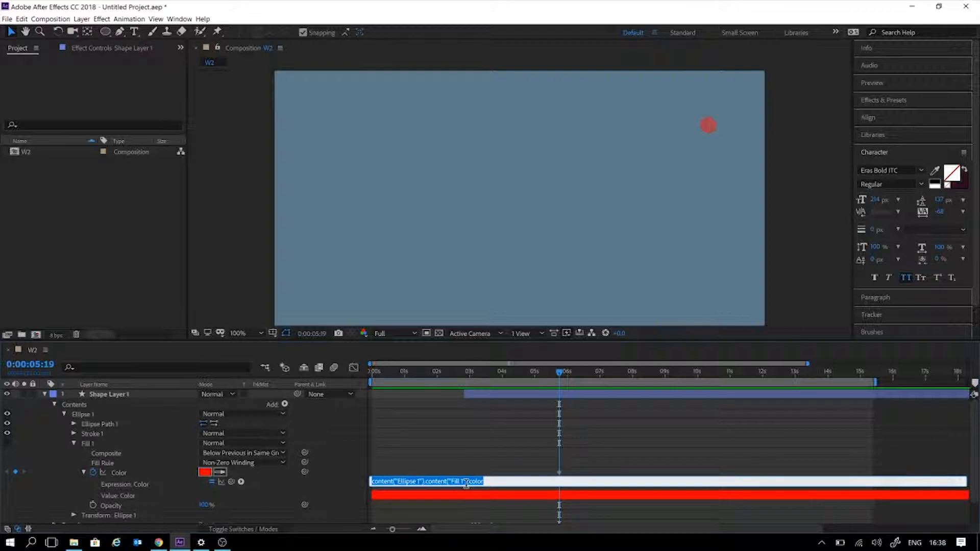
pyautogui.write('Wigg')
pyautogui.press('BackSpace')
pyautogui.press('BackSpace')
pyautogui.write('ggle(')
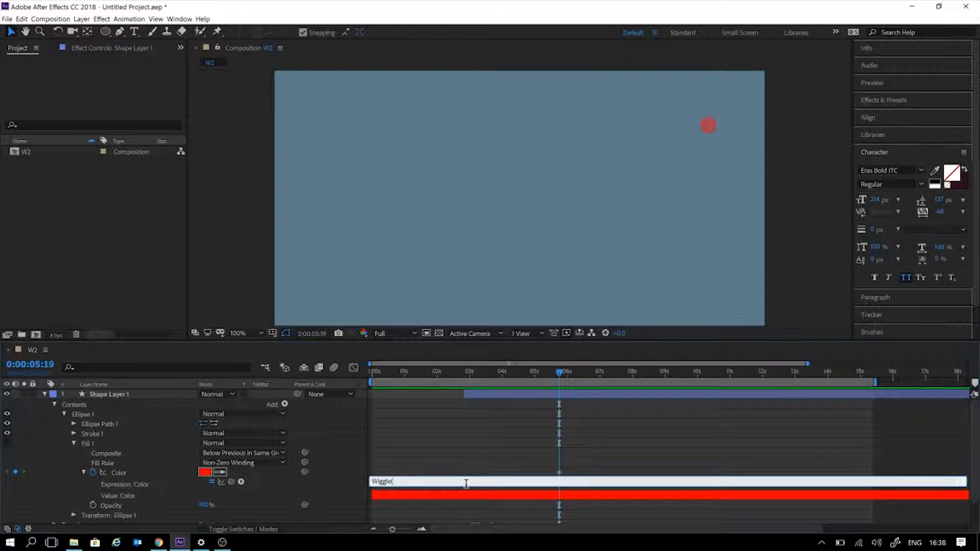
pyautogui.write('"5')
pyautogui.press('BackSpace')
pyautogui.press('BackSpace')
pyautogui.press('BackSpace')
pyautogui.write("5,45')")
pyautogui.press('KP_Enter')
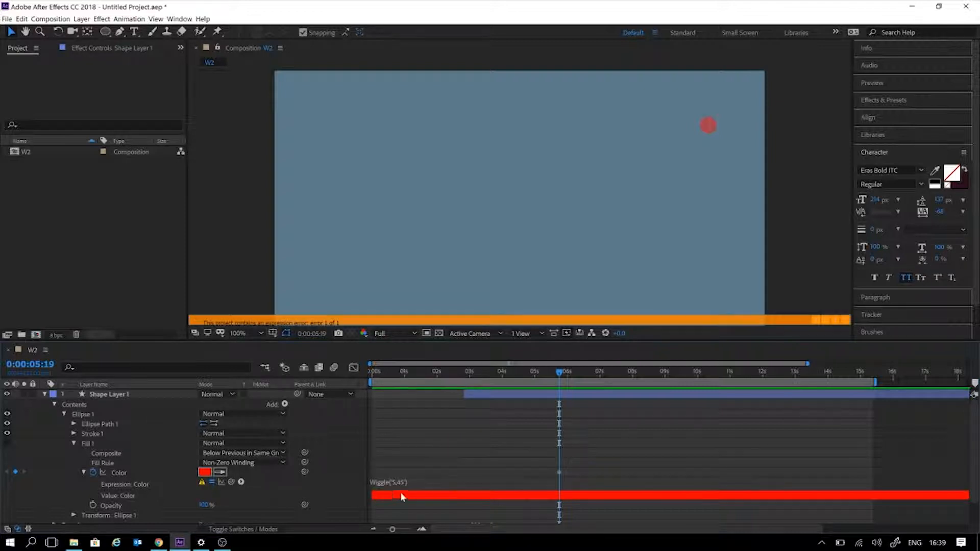
# - Change the capital W to lowercase so the Color expression reads wiggle('5,45')
pyautogui.click(380, 482)
pyautogui.click(374, 481)
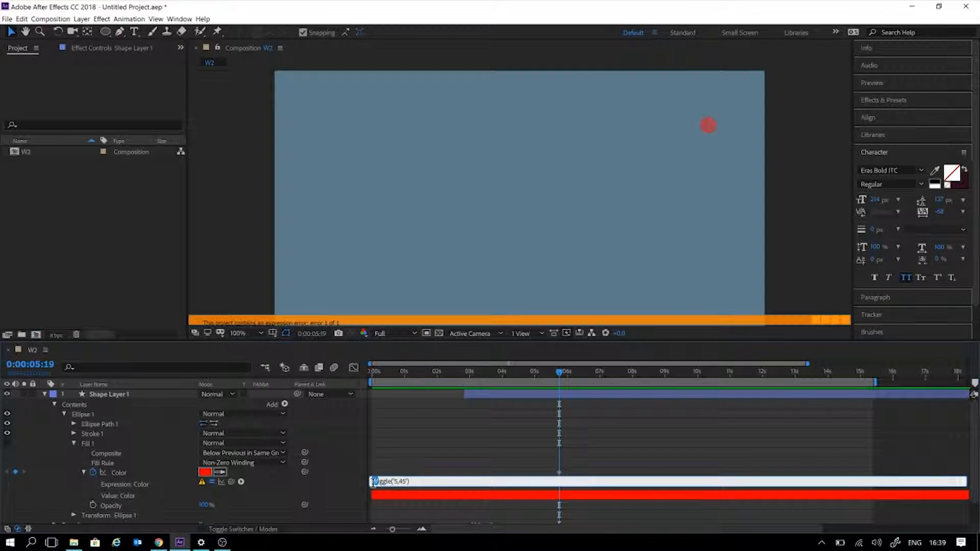
pyautogui.write('w')
pyautogui.click(403, 458)
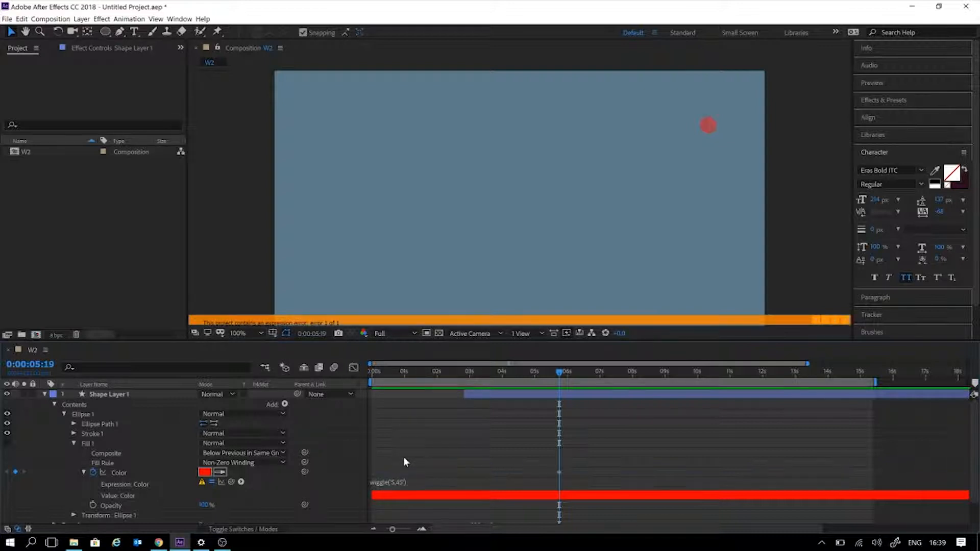
# - Clear the wiggle('5,45') expression from the Color of Fill 1
pyautogui.click(385, 482)
pyautogui.click(387, 482)
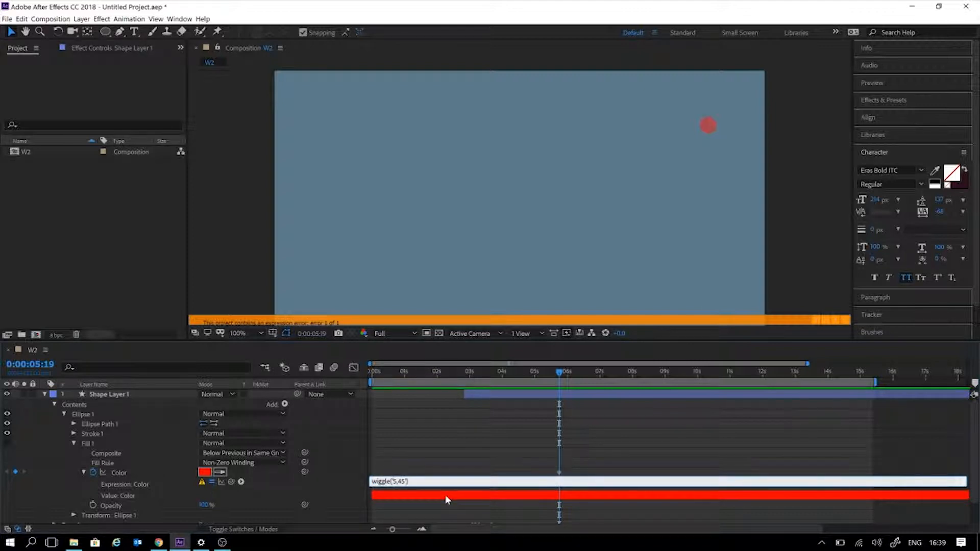
pyautogui.click(443, 462)
pyautogui.click(399, 483)
pyautogui.press('BackSpace')
pyautogui.click(421, 460)
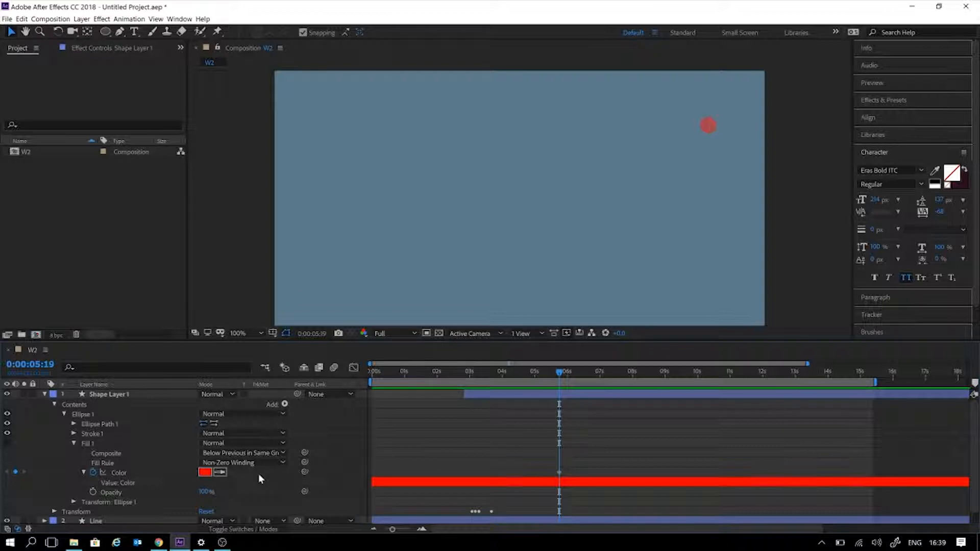
# - Scrub through the timeline to examine the circle in the composition, leaving the playhead at 0:00:03:04
pyautogui.click(284, 404)
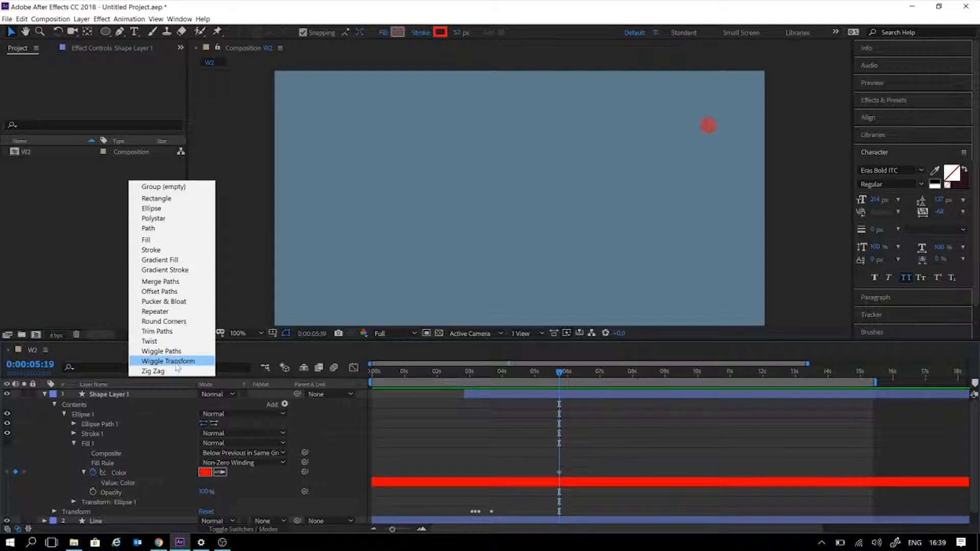
pyautogui.click(571, 427)
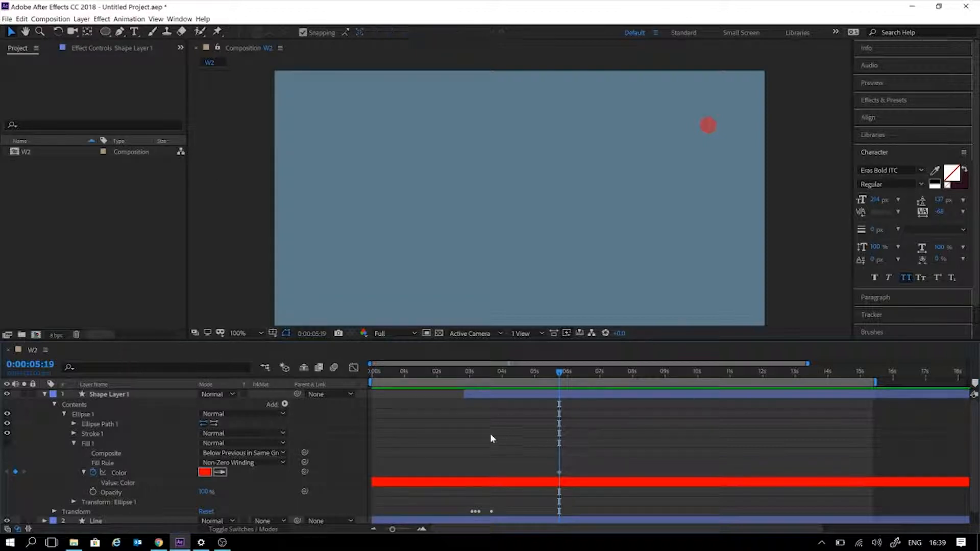
pyautogui.moveTo(465, 372); pyautogui.dragTo(664, 375)
pyautogui.moveTo(752, 352)
pyautogui.mouseDown()
pyautogui.moveTo(969, 374)
pyautogui.moveTo(312, 366)
pyautogui.moveTo(455, 364)
pyautogui.mouseUp()
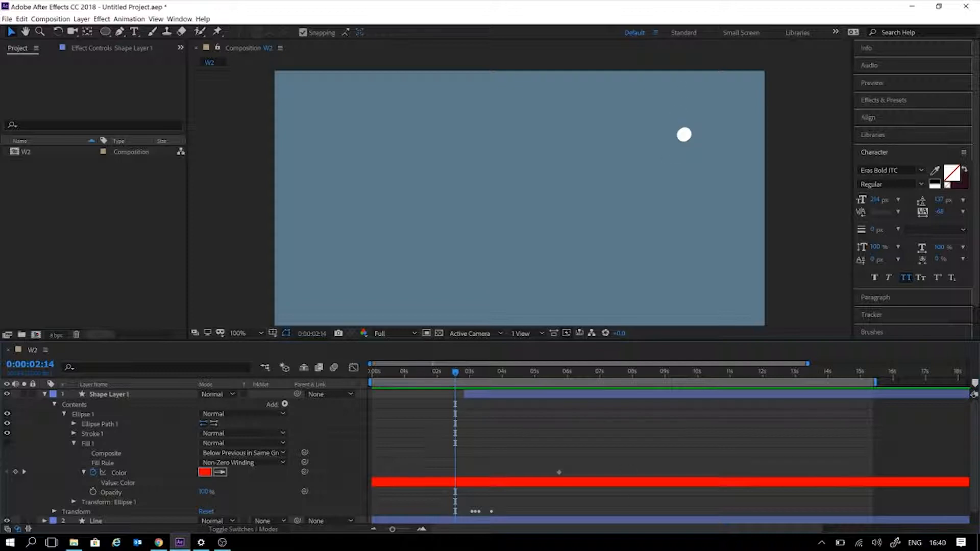
pyautogui.scroll(-2, 607, 262)
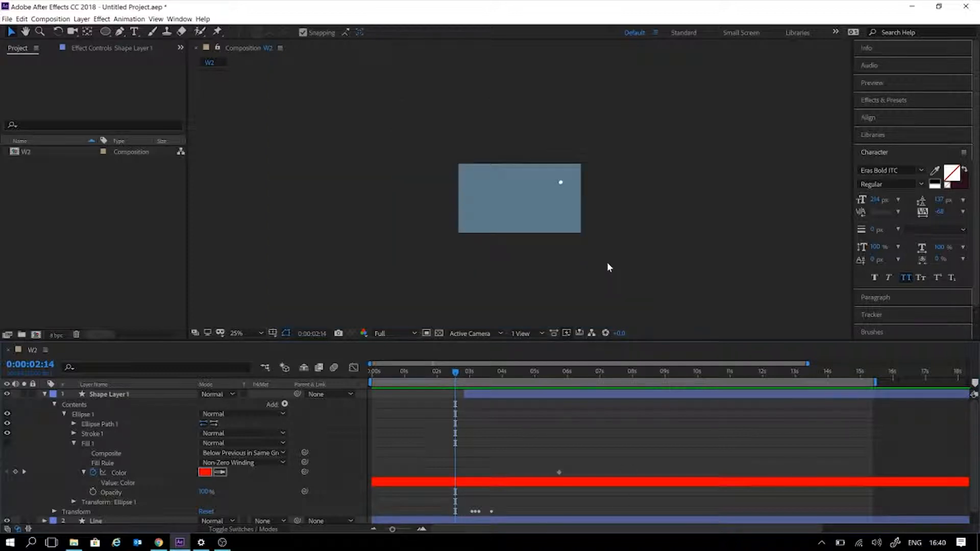
pyautogui.scroll(2, 607, 264)
pyautogui.scroll(-1, 607, 266)
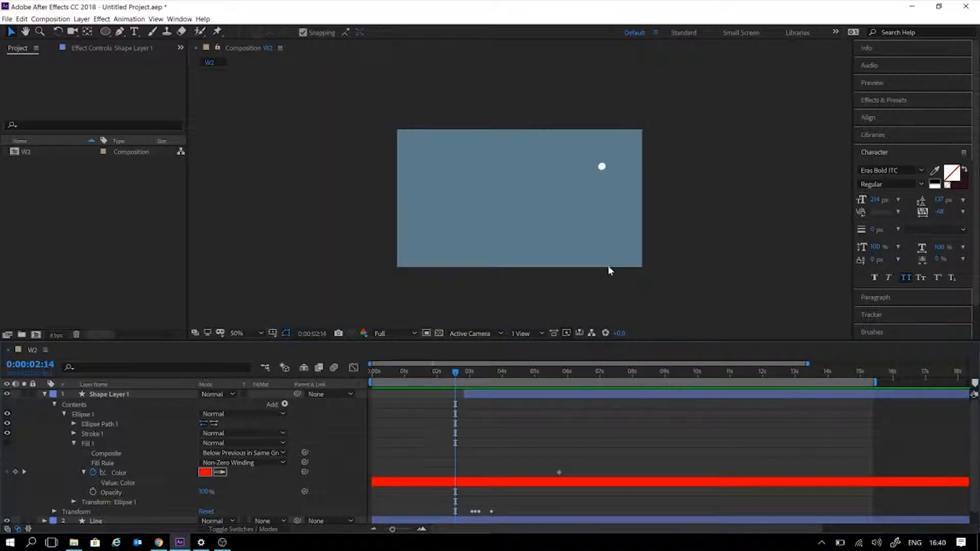
pyautogui.moveTo(608, 265); pyautogui.dragTo(616, 249)
pyautogui.scroll(1, 618, 250)
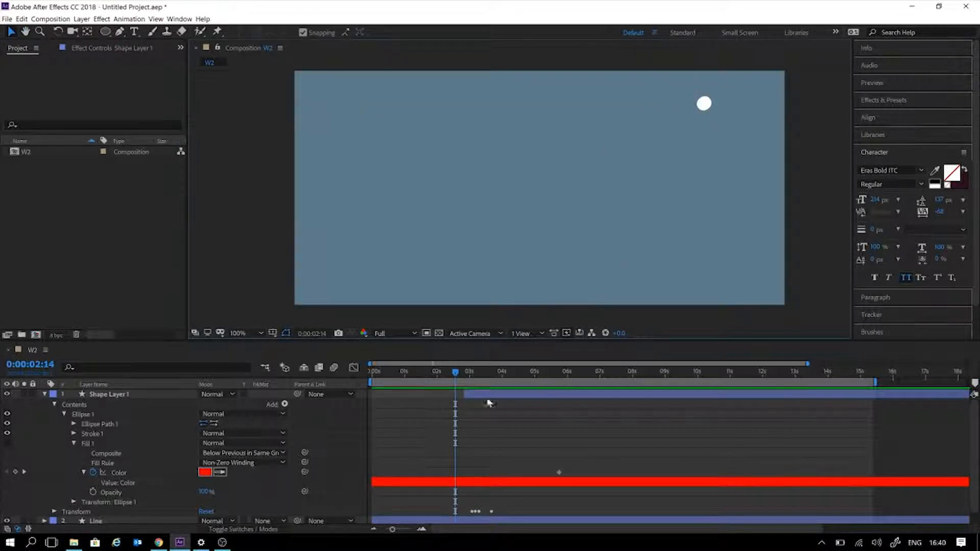
pyautogui.click(473, 372)
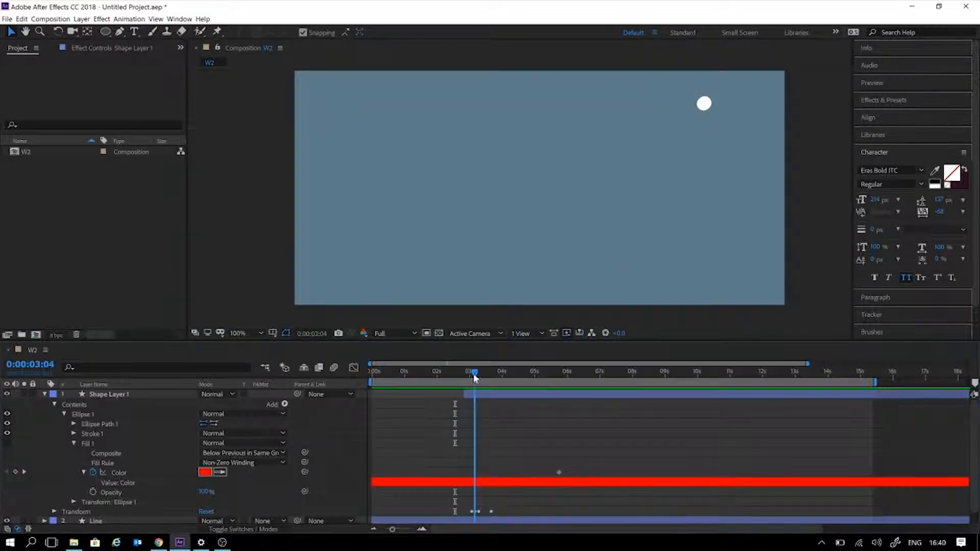
# - Add an expression to the Color of Fill 1 and replace its default text with wiggle("15,55")
pyautogui.keyDown('alt'); pyautogui.click(94, 473); pyautogui.keyUp('alt')
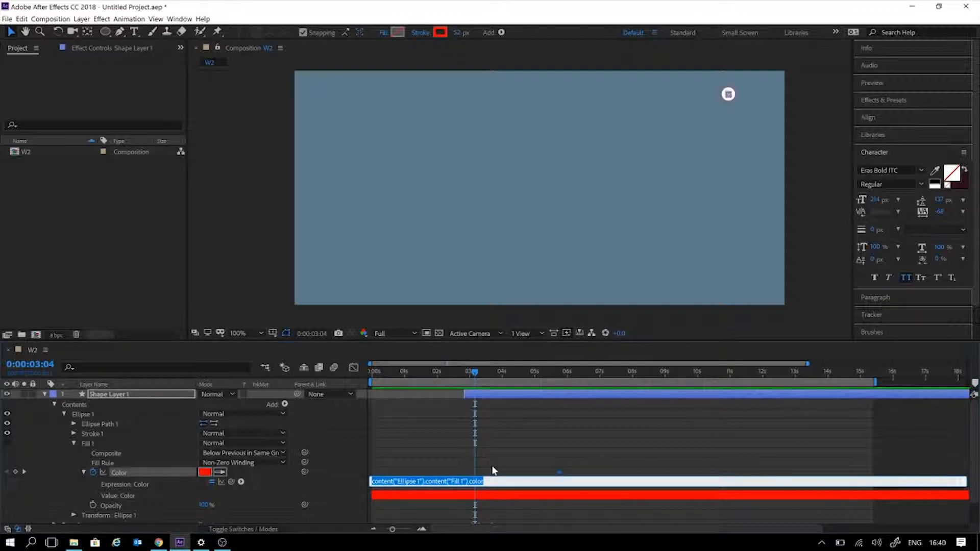
pyautogui.click(459, 482)
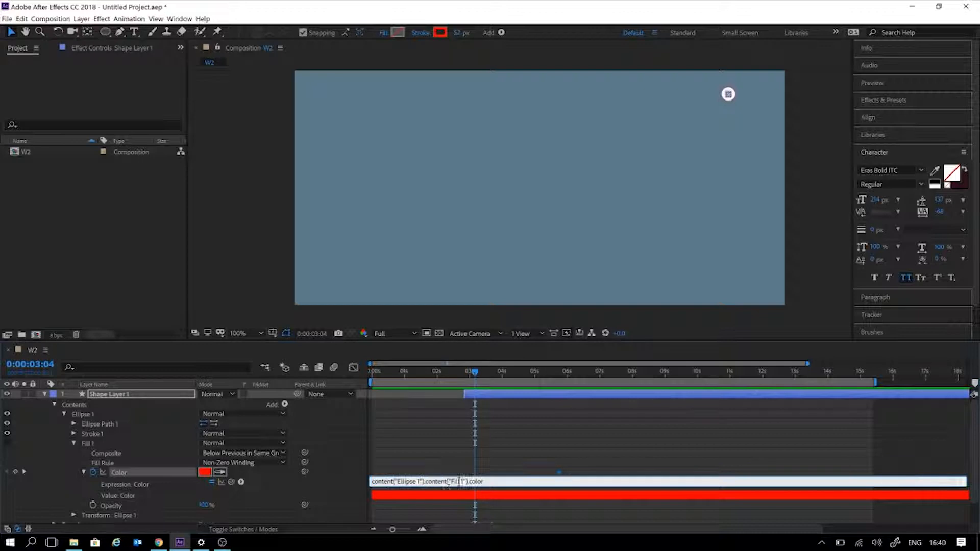
pyautogui.moveTo(446, 481); pyautogui.dragTo(212, 489)
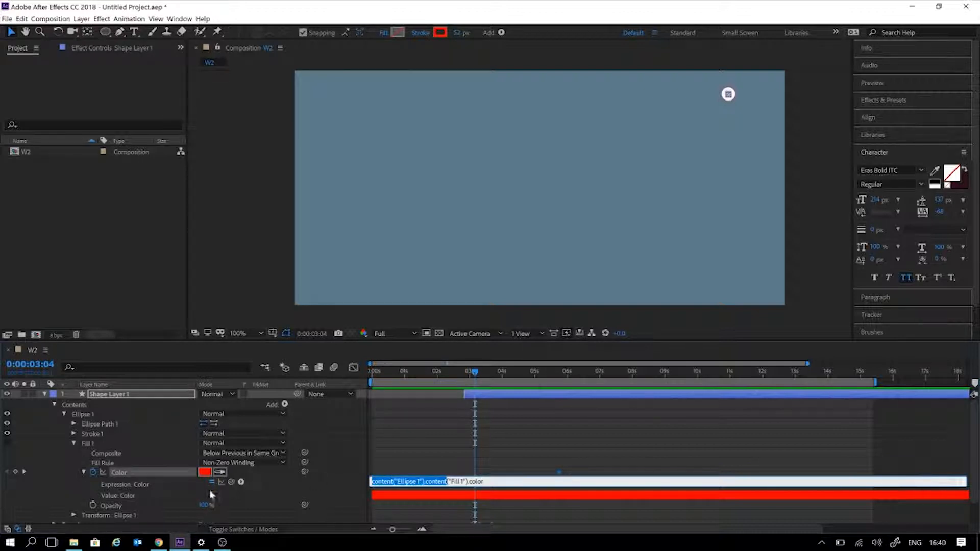
pyautogui.press('BackSpace')
pyautogui.moveTo(409, 481); pyautogui.dragTo(381, 481)
pyautogui.press('BackSpace')
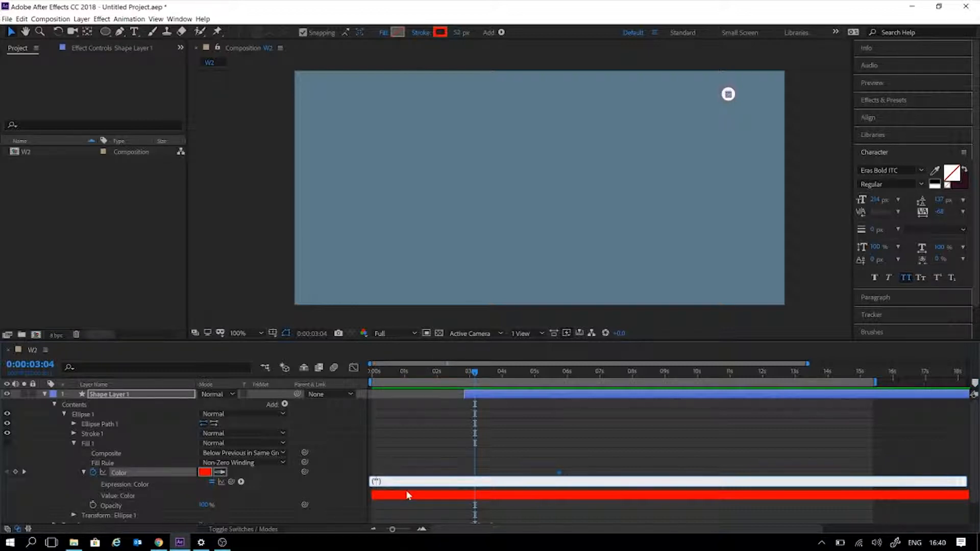
pyautogui.write('15')
pyautogui.write(',55')
pyautogui.write('wiggle')
pyautogui.click(551, 438)
pyautogui.click(405, 484)
pyautogui.click(411, 481)
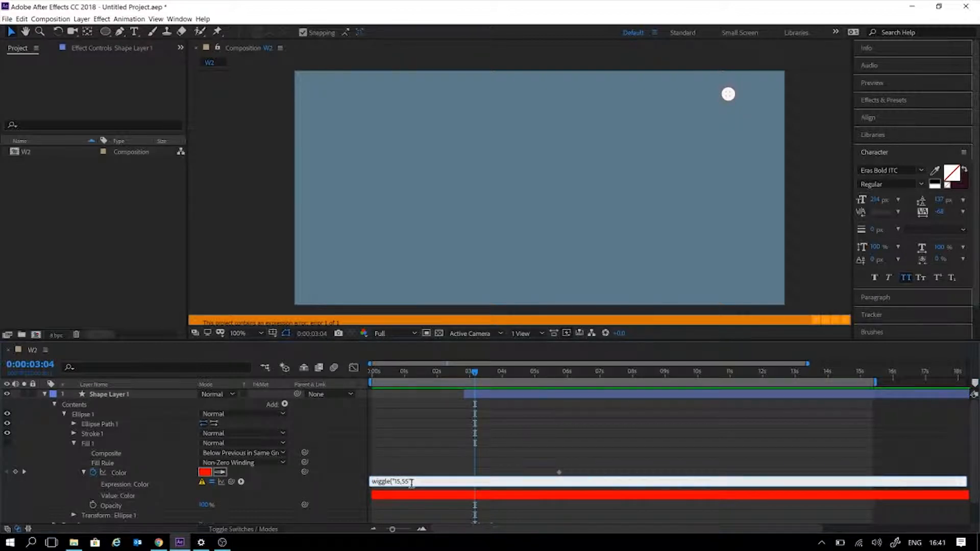
pyautogui.click(420, 446)
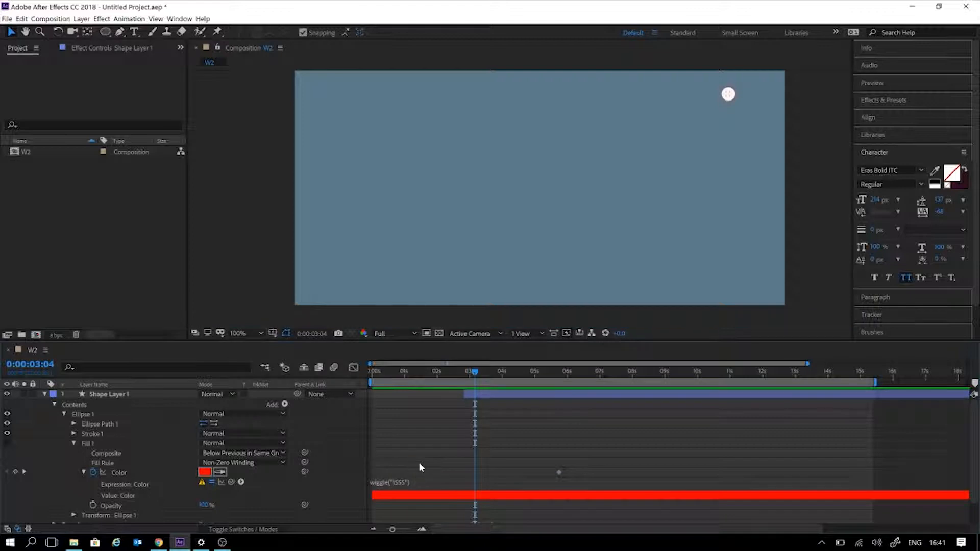
# - Change the Color expression of Fill 1 to wiggle(12,44), without quotation marks, and apply it
pyautogui.click(400, 483)
pyautogui.moveTo(392, 482); pyautogui.dragTo(410, 482)
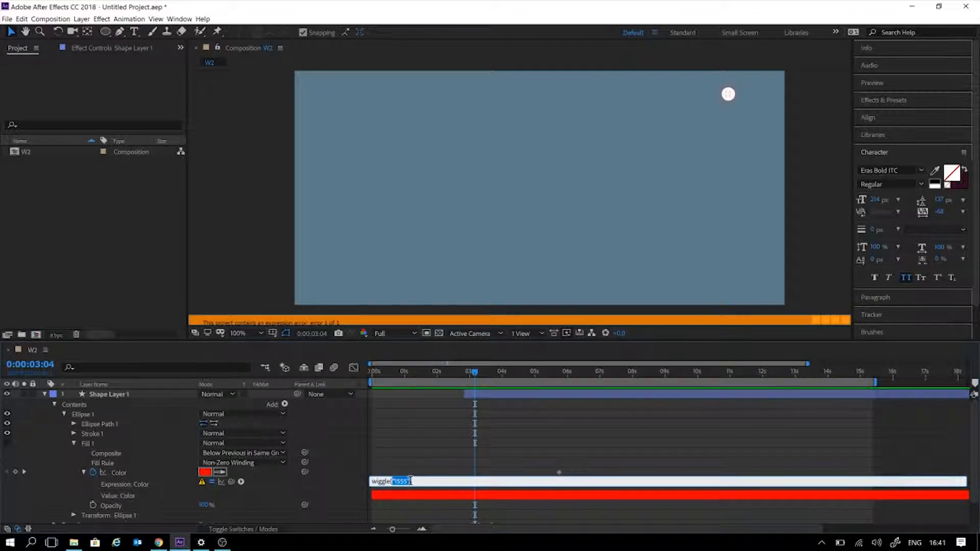
pyautogui.click(410, 480)
pyautogui.doubleClick(401, 481)
pyautogui.write('9')
pyautogui.write('12,44')
pyautogui.click(400, 453)
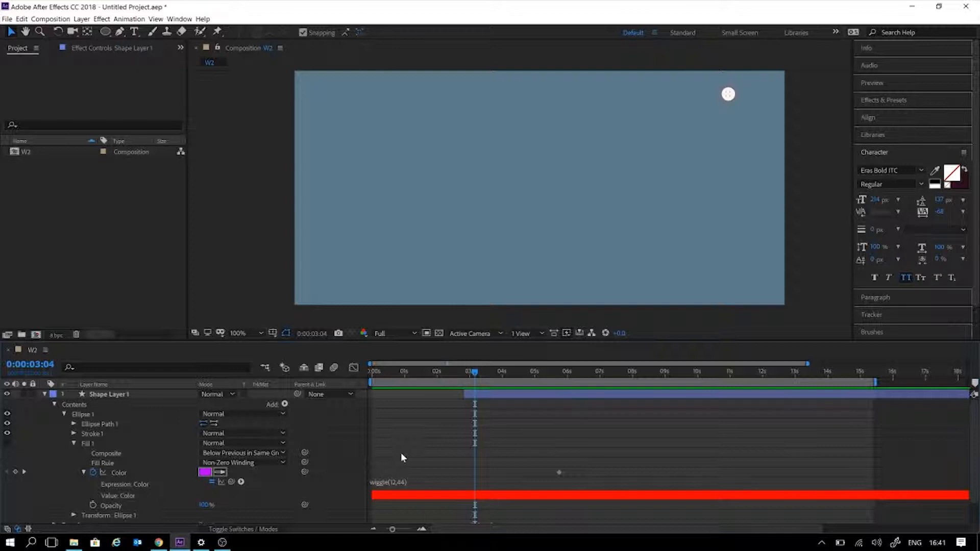
# - Play the animation from 0:00:02:00 to check how the circle's colour behaves
pyautogui.moveTo(439, 369); pyautogui.dragTo(449, 440)
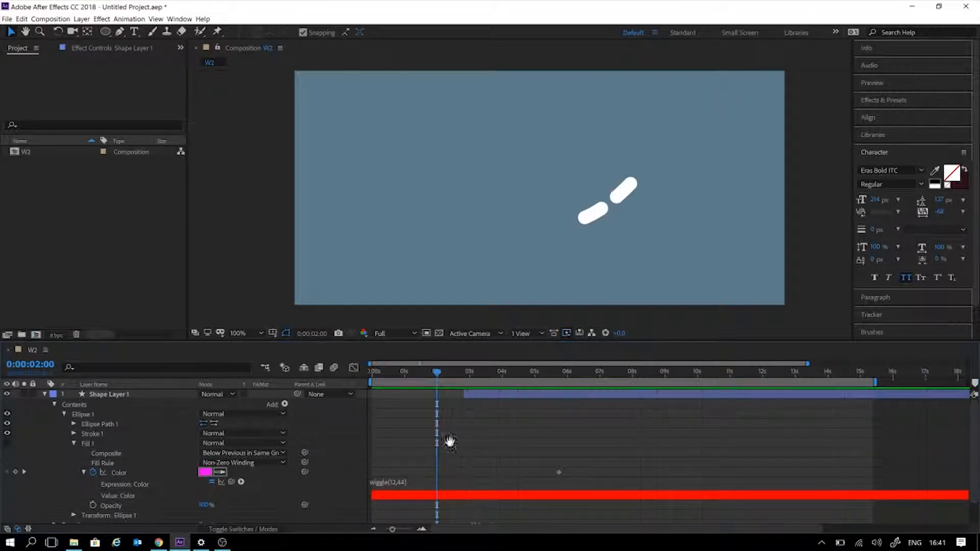
pyautogui.press('space')
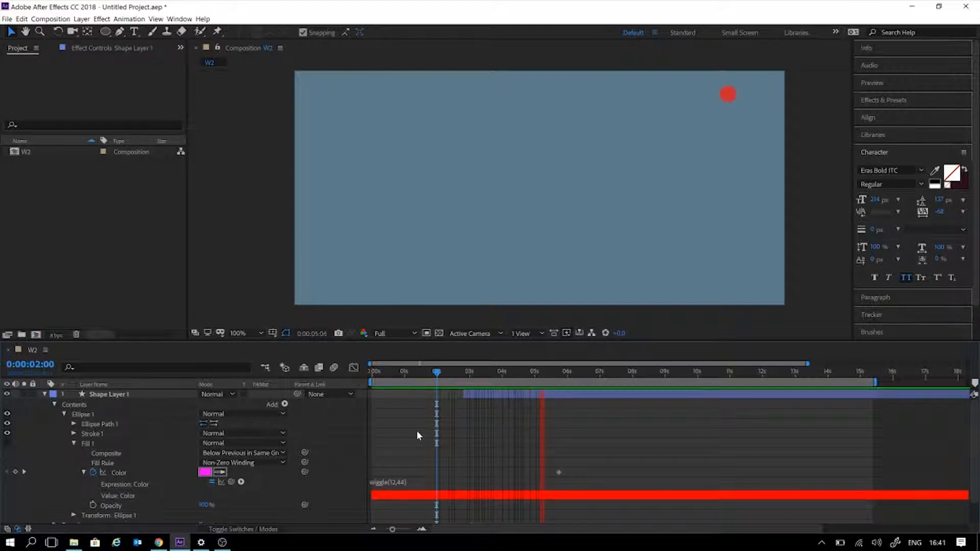
pyautogui.press('space')
pyautogui.click(403, 481)
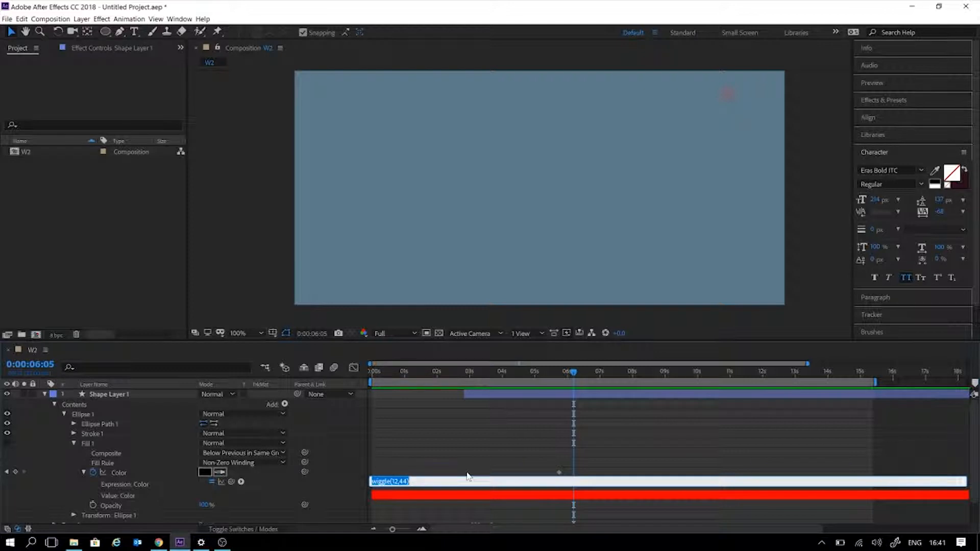
pyautogui.click(559, 474)
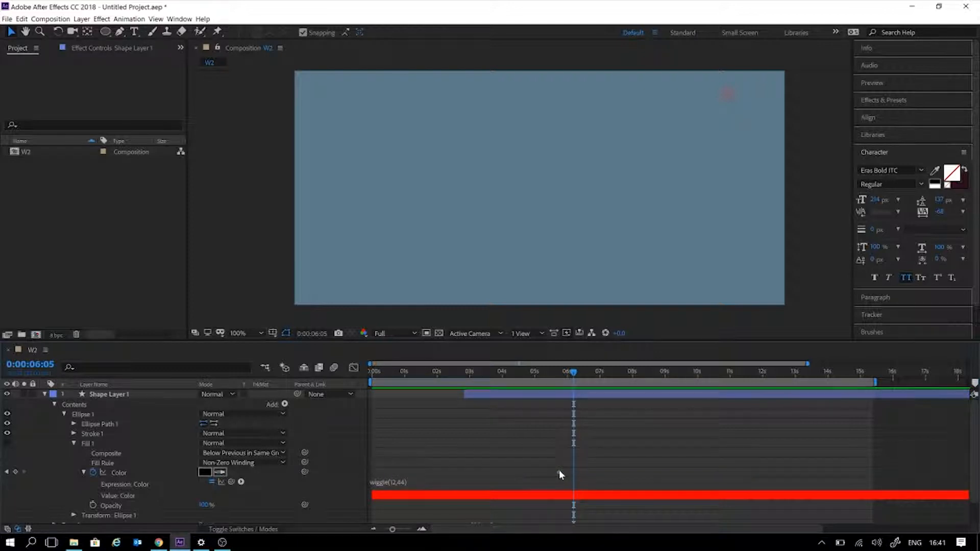
# - Remove the Color keyframes and the wiggle(12,44) expression from Fill 1, and collapse its properties
pyautogui.click(95, 474)
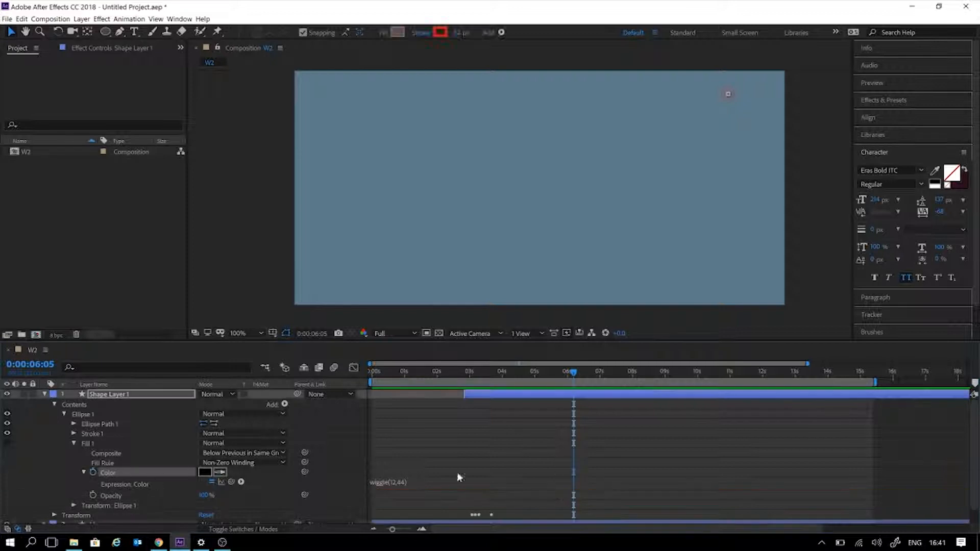
pyautogui.click(416, 482)
pyautogui.press('BackSpace')
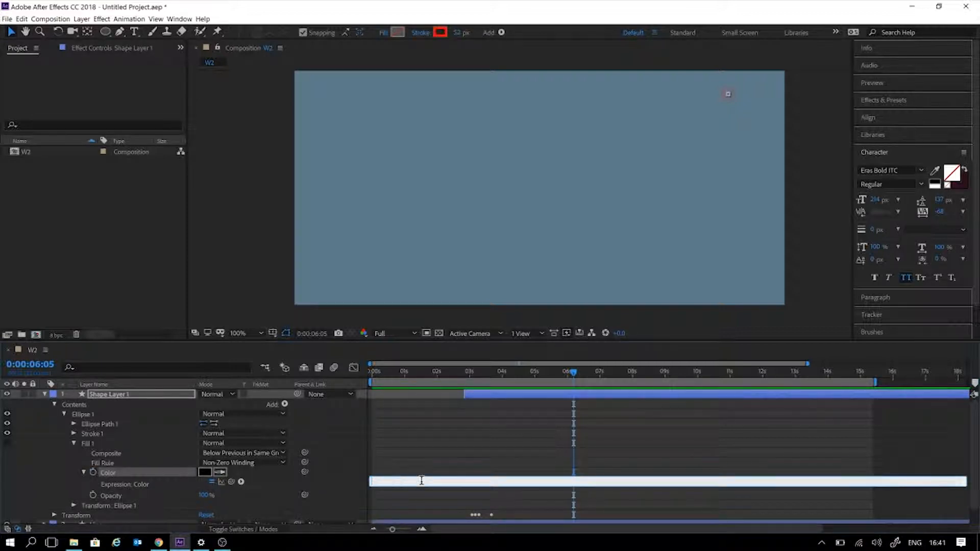
pyautogui.click(376, 447)
pyautogui.click(74, 444)
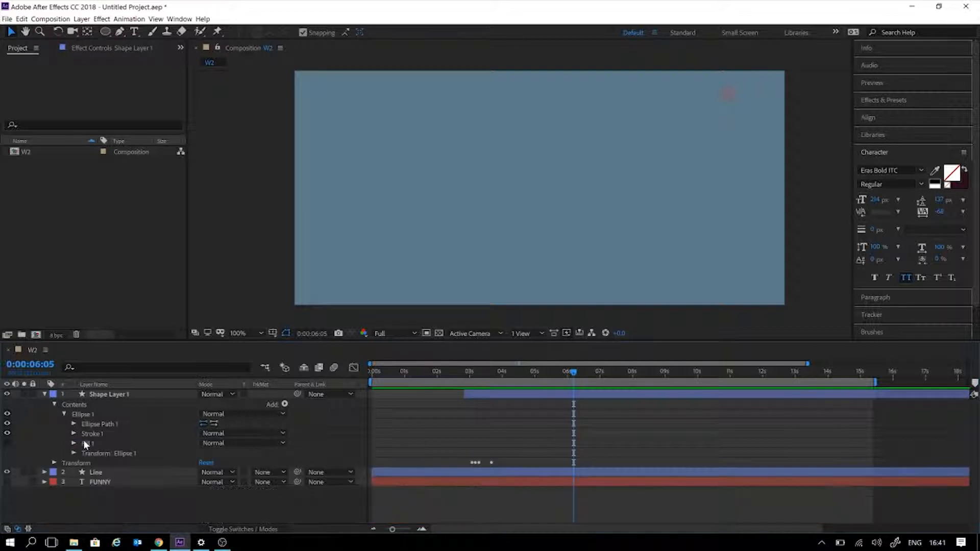
# - Add the expression wiggle(12,44) to the Color of Stroke 1 and apply it
pyautogui.click(93, 433)
pyautogui.click(74, 433)
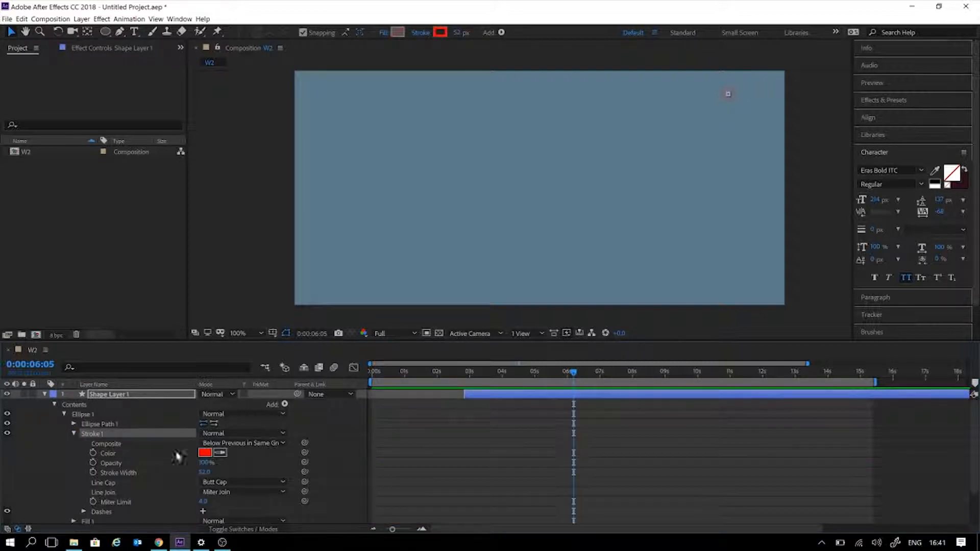
pyautogui.keyDown('alt'); pyautogui.click(93, 453); pyautogui.keyUp('alt')
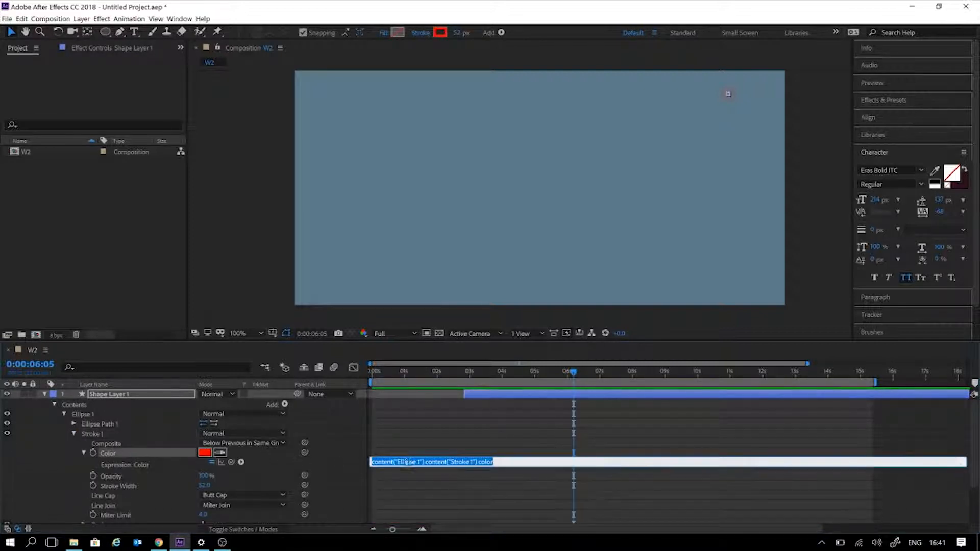
pyautogui.write('wiggle(12,44)')
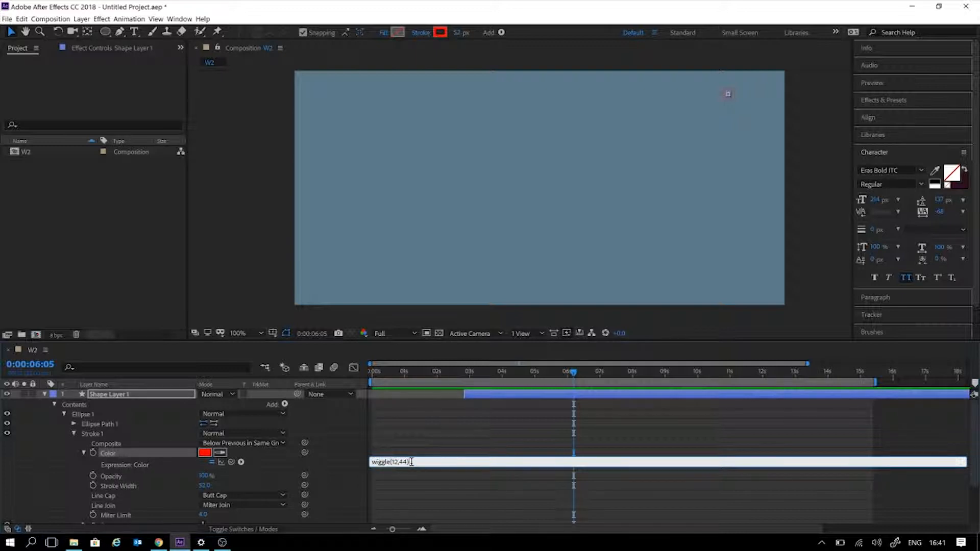
pyautogui.click(624, 426)
# - Preview the circle's stroke colour wiggle from 0:00:02:24, and play the whole animation from 0:00:00:00 with the composition shown at 50%
pyautogui.moveTo(523, 373); pyautogui.dragTo(468, 372)
pyautogui.press('space')
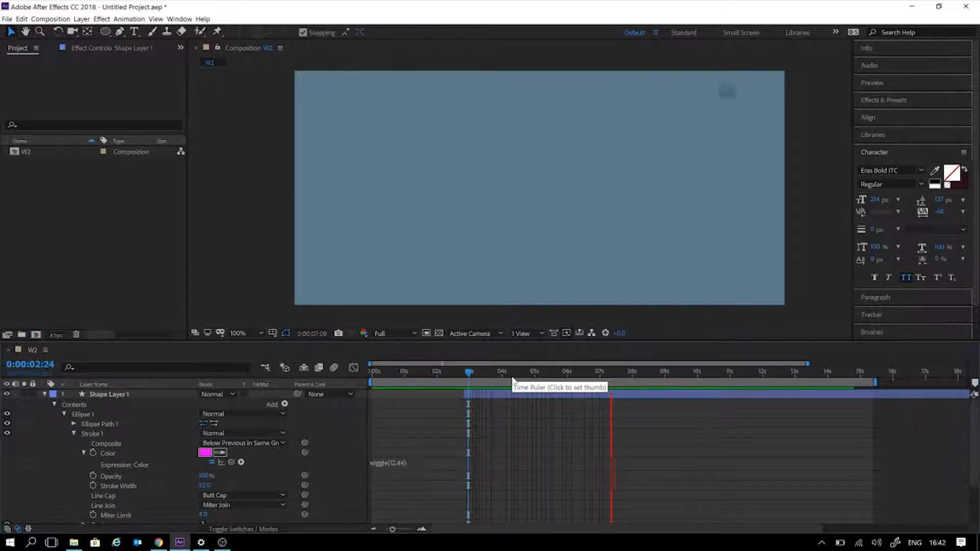
pyautogui.press('space')
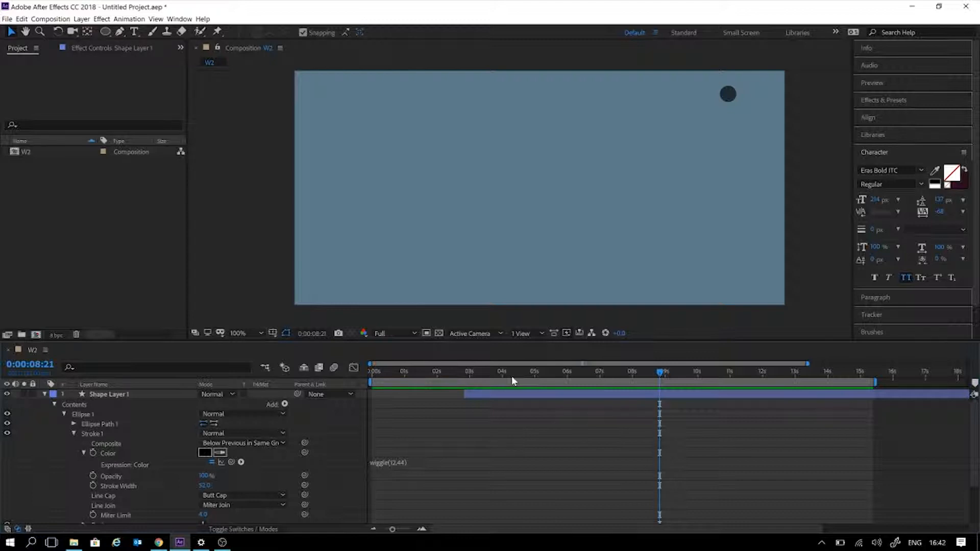
pyautogui.scroll(-2, 540, 202)
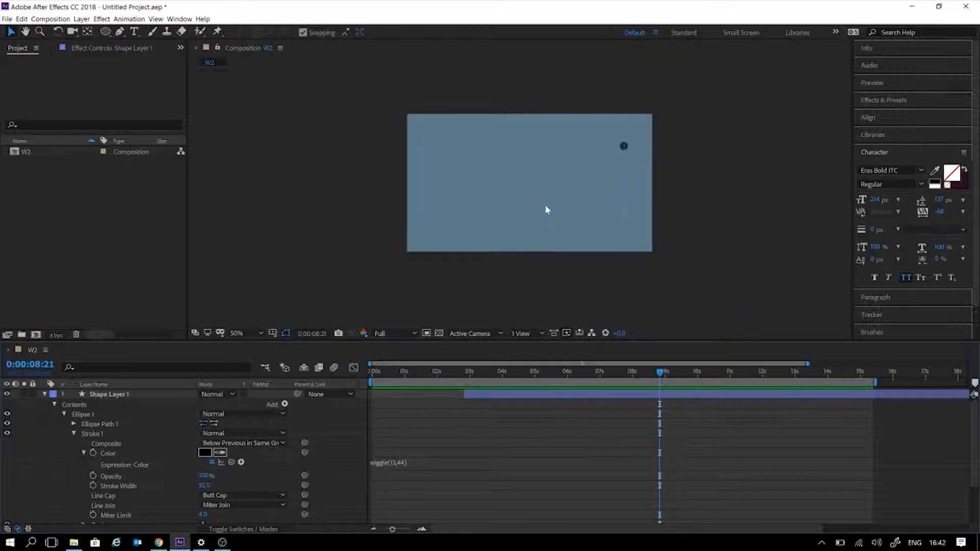
pyautogui.moveTo(484, 377); pyautogui.dragTo(357, 386)
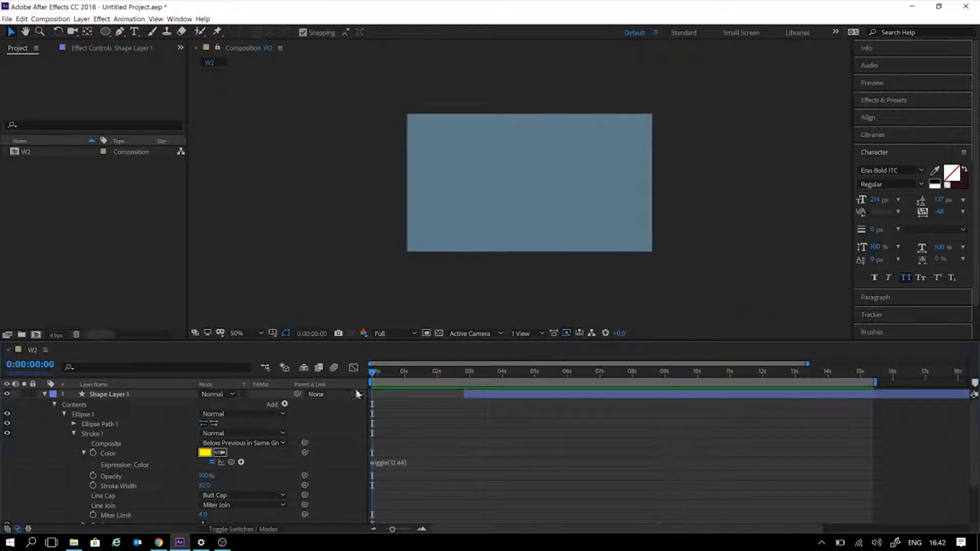
pyautogui.press('space')
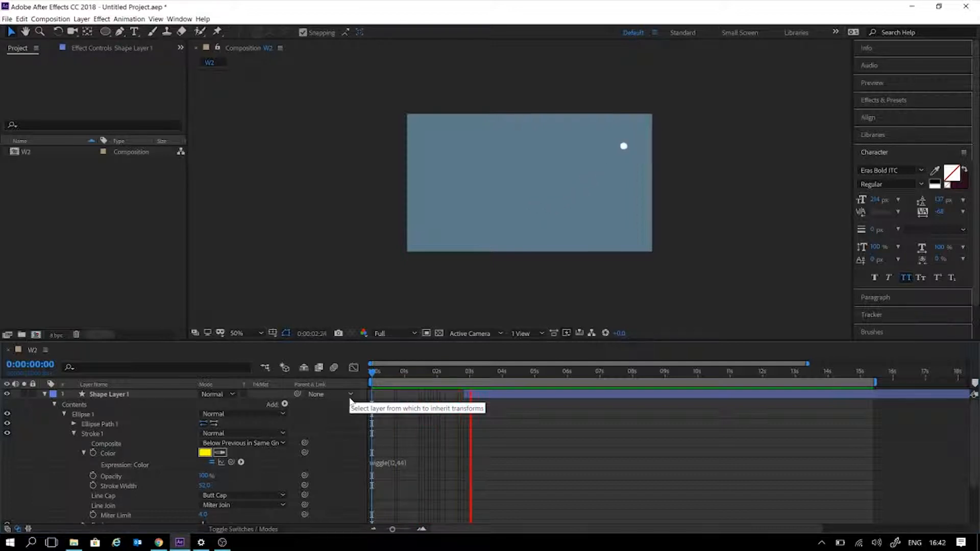
pyautogui.press('space')
# - Collapse Shape Layer 1, reveal only its Scale, and add the expression wiggle(12,44) to that property
pyautogui.click(420, 462)
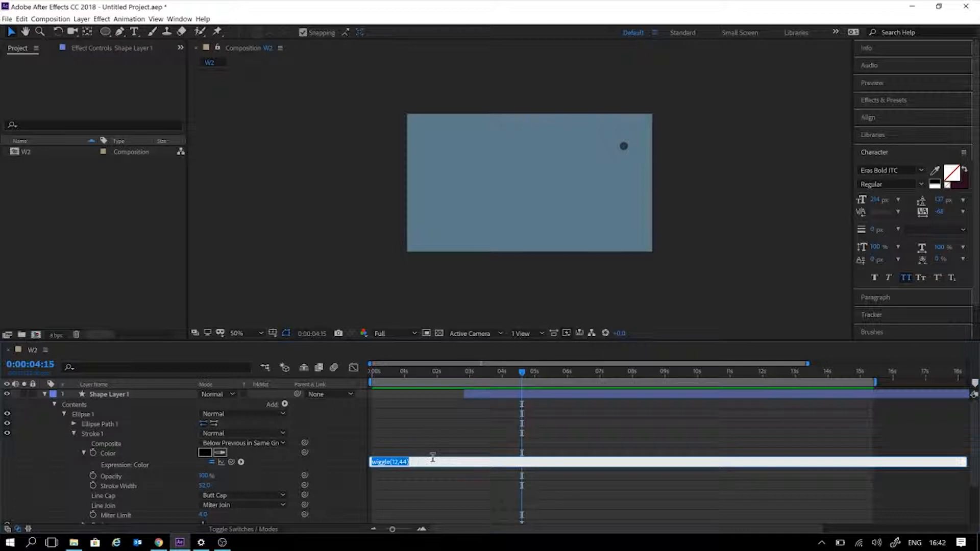
pyautogui.click(46, 395)
pyautogui.click(45, 395)
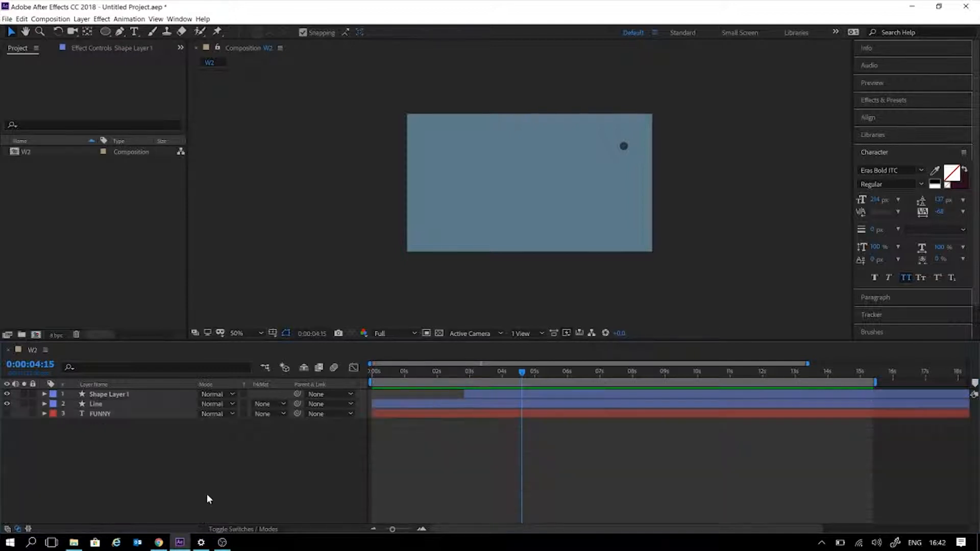
pyautogui.click(120, 394)
pyautogui.press('s')
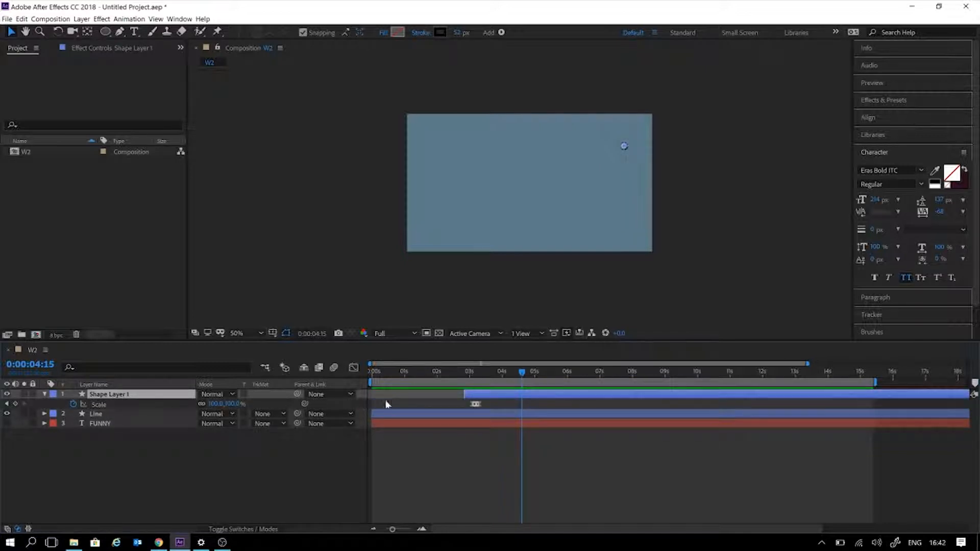
pyautogui.keyDown('alt'); pyautogui.click(74, 404); pyautogui.keyUp('alt')
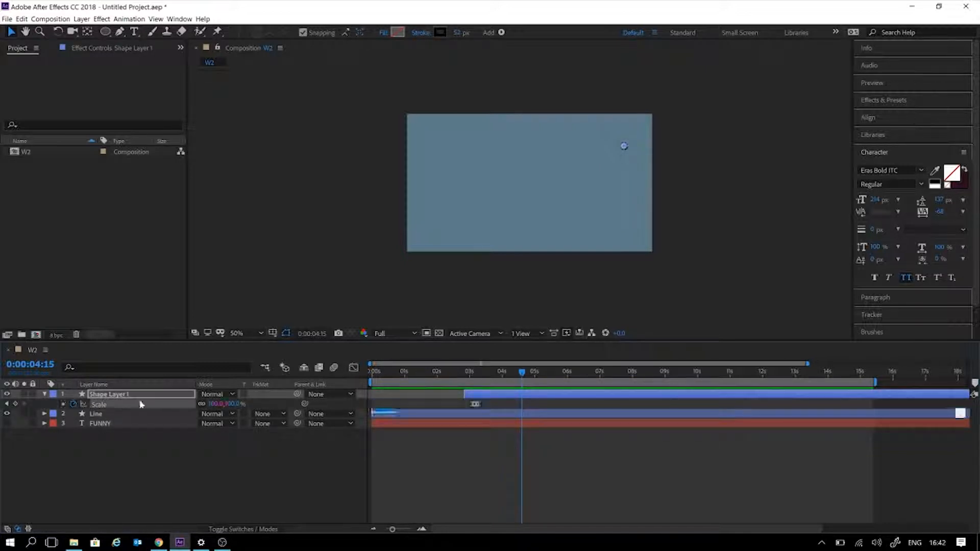
pyautogui.write('wiggle(12,44)')
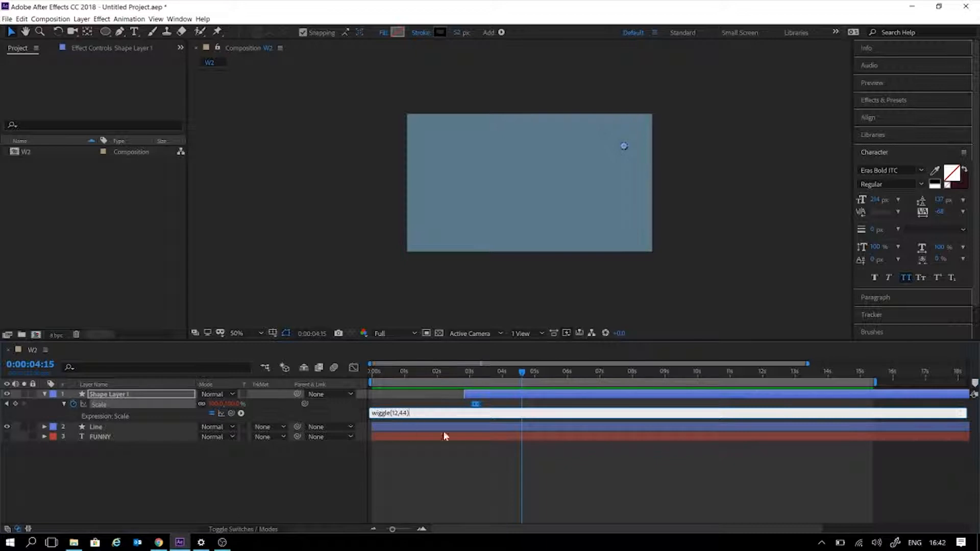
pyautogui.click(455, 460)
# - Play the animation from 0:00:02:13 to check the circle's scale wiggle
pyautogui.click(454, 371)
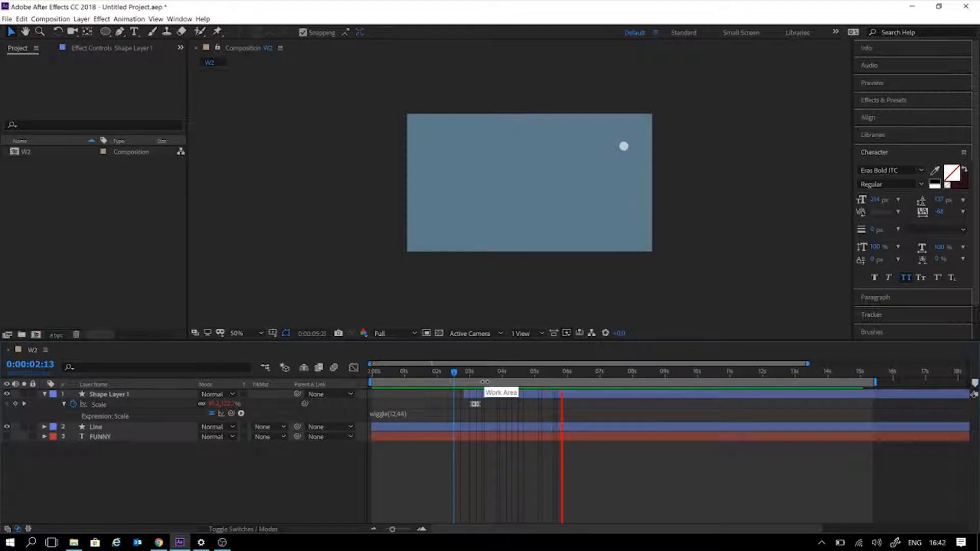
pyautogui.press('space')
pyautogui.press('space')
pyautogui.press('space')
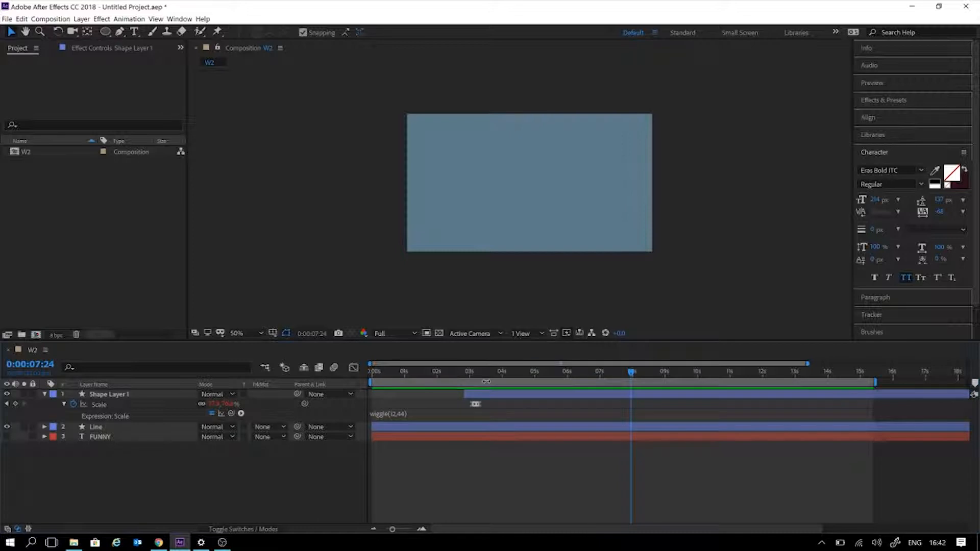
# - Undo the wiggle expression on the Scale of Shape Layer 1
pyautogui.hotkey('ctrl', 'z')
pyautogui.click(471, 445)
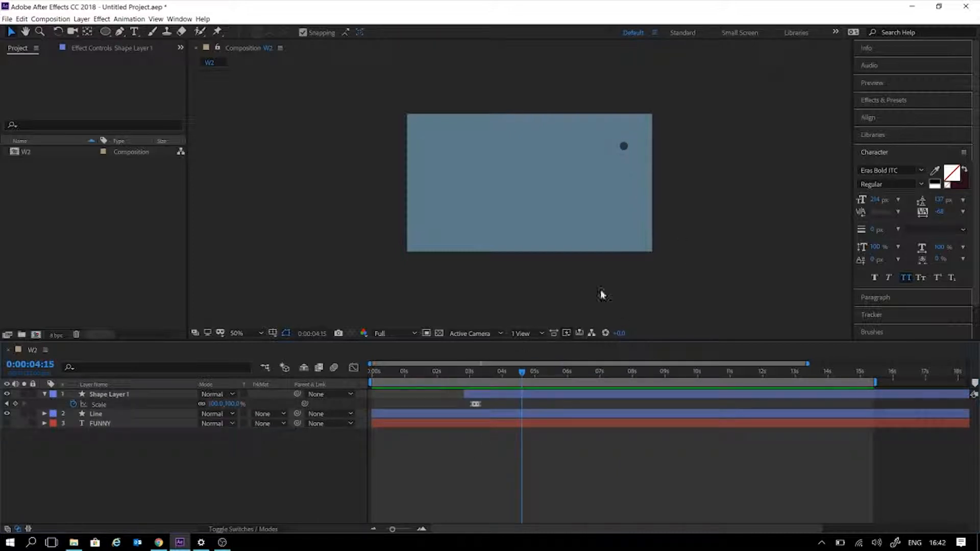
# - Scrub through and play the animation to examine the circle's changing colour and blinking, leaving the playhead at 0:00:02:16
pyautogui.moveTo(406, 373); pyautogui.dragTo(666, 332)
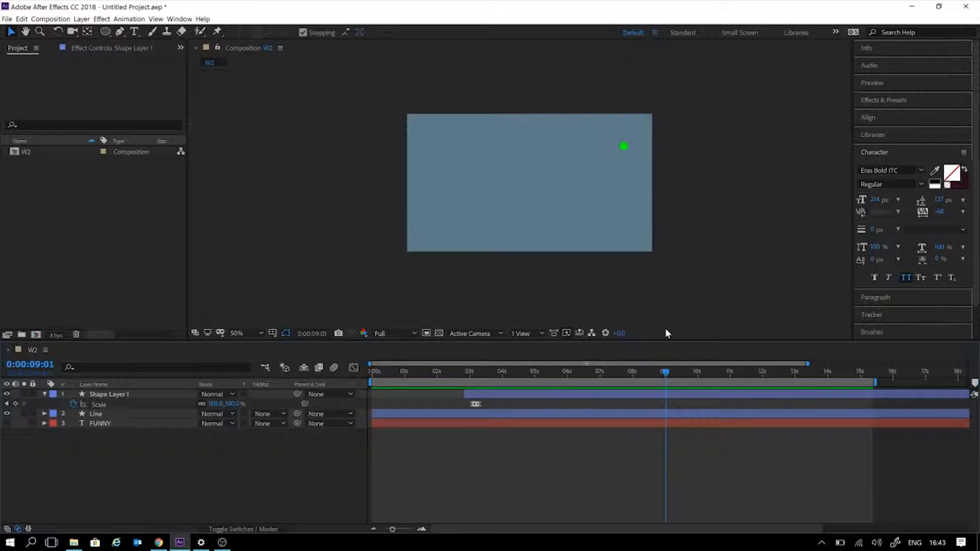
pyautogui.moveTo(431, 375); pyautogui.dragTo(469, 388)
pyautogui.press('space')
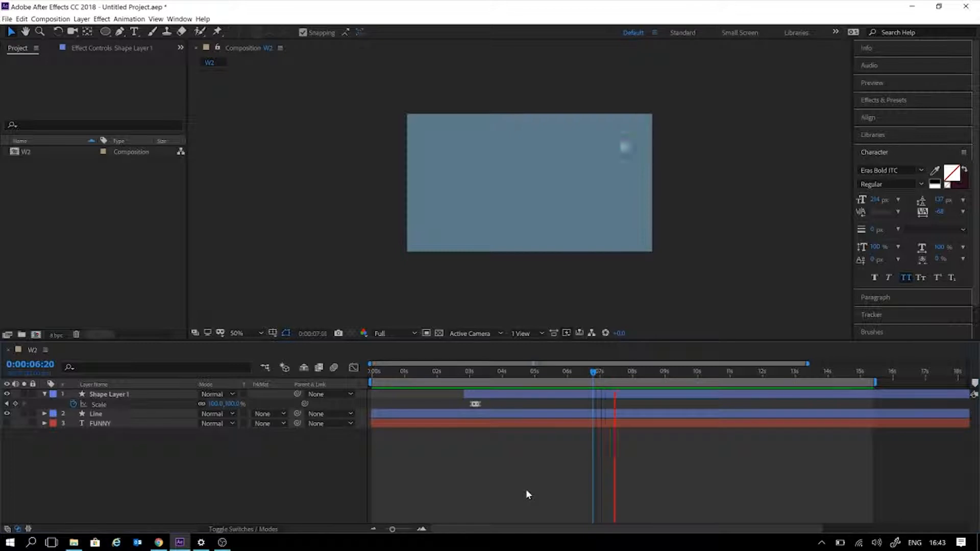
pyautogui.press('space')
pyautogui.press('space')
pyautogui.press('space')
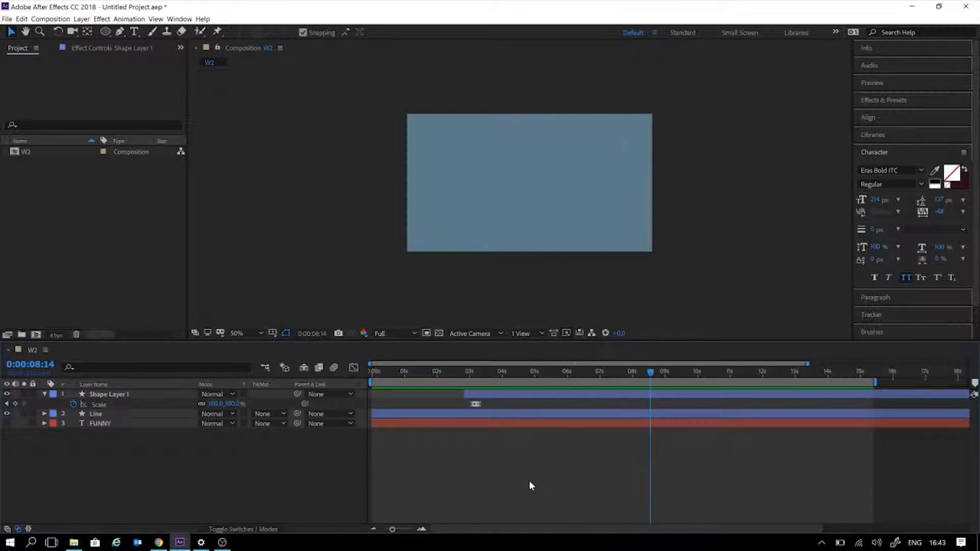
pyautogui.click(458, 371)
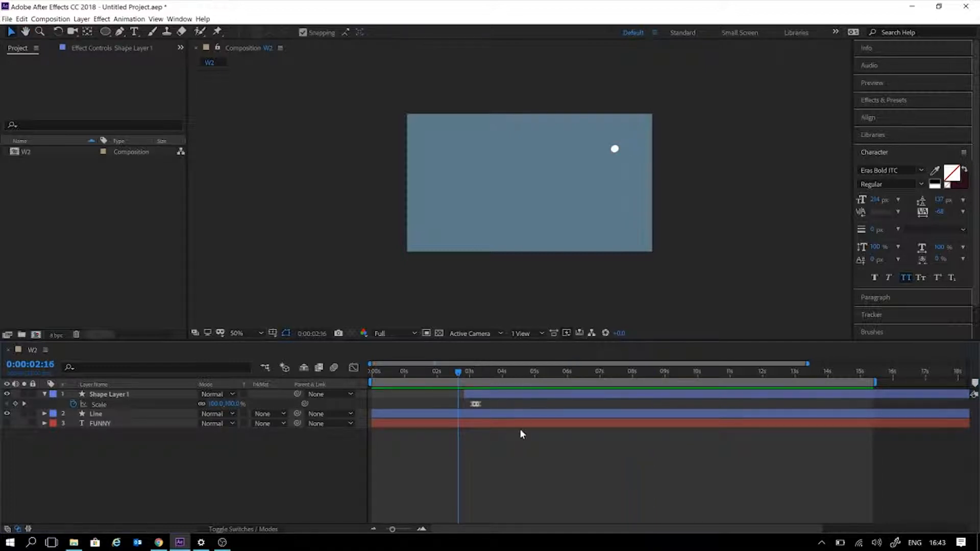
# - Play the animation from 0:00:02:16 to check the circle's blinking and colour, and collapse Shape Layer 1
pyautogui.press('space')
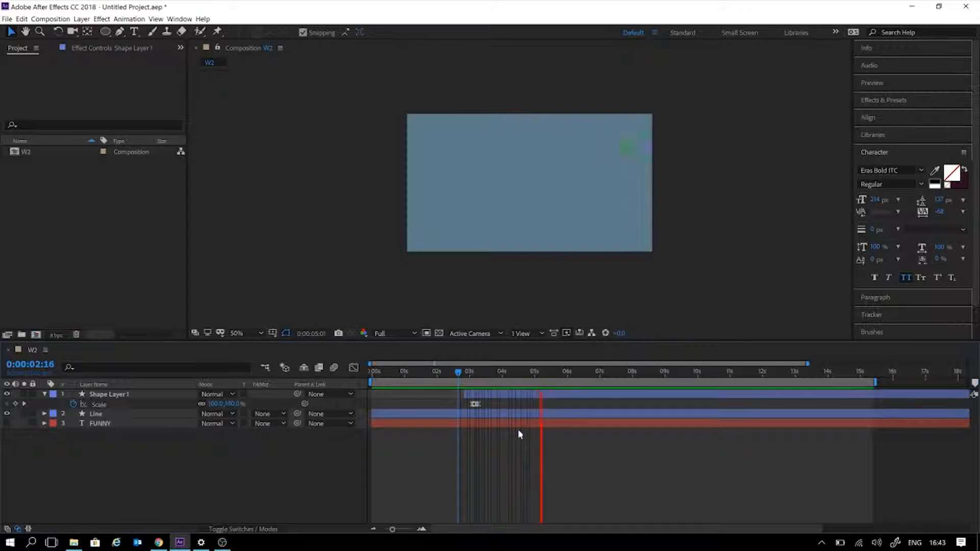
pyautogui.press('space')
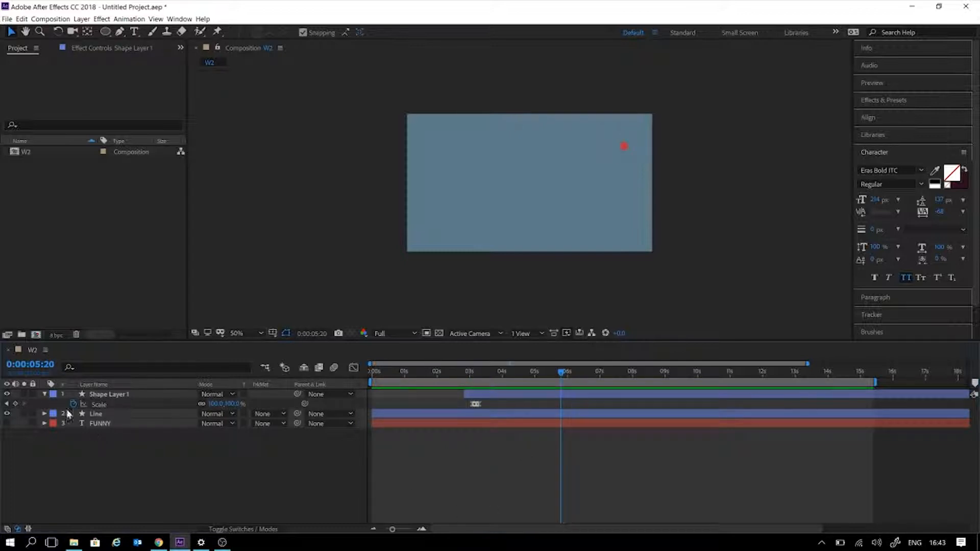
pyautogui.click(44, 394)
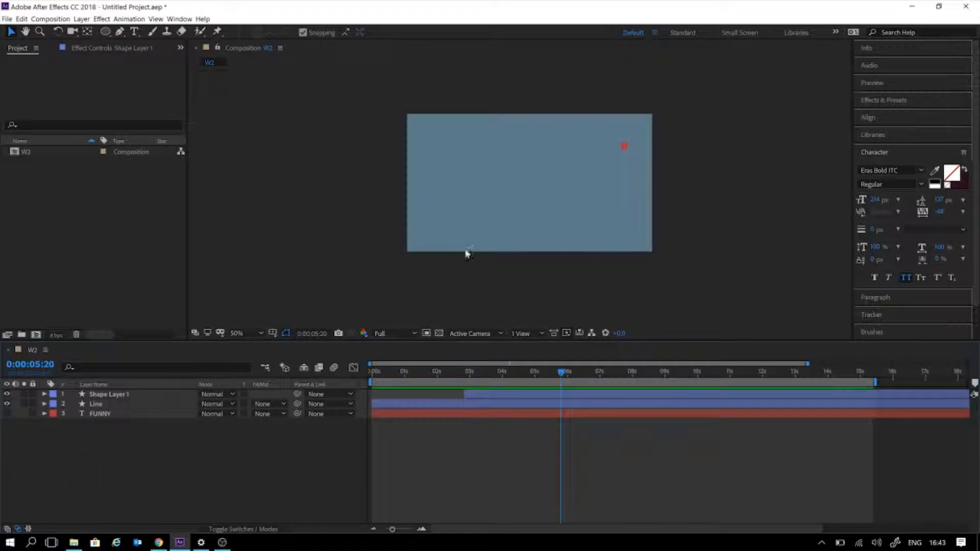
pyautogui.scroll(4, 647, 209)
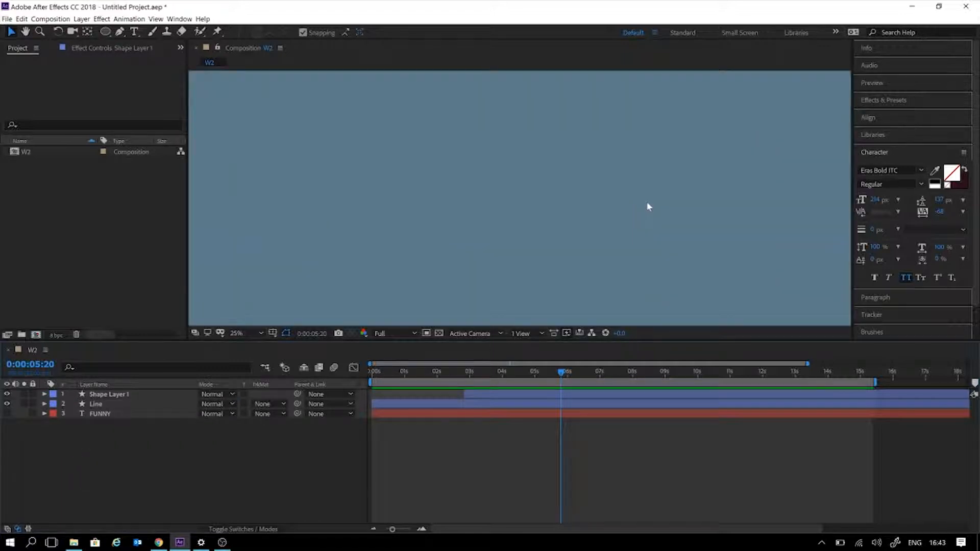
pyautogui.scroll(-4, 647, 207)
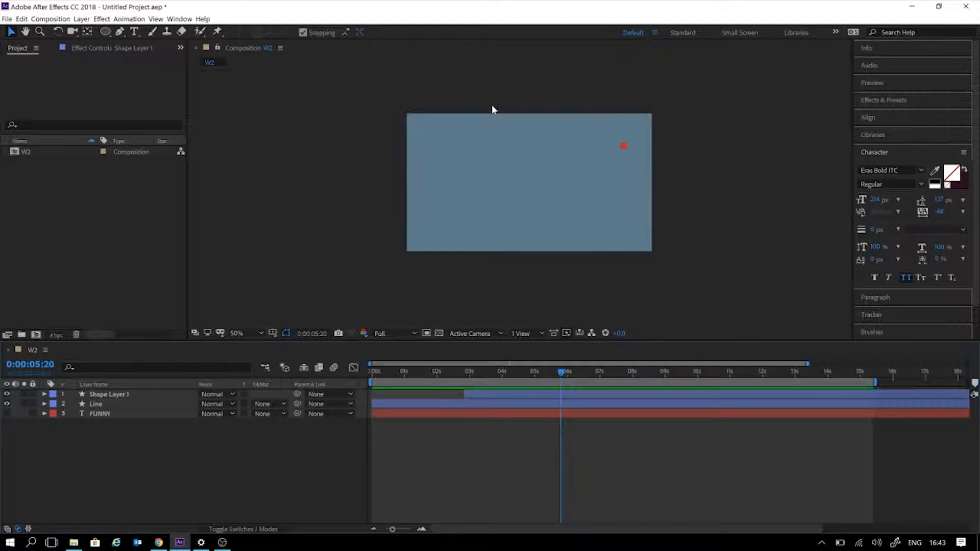
# - Add a text layer reading WIGGLE in the composition and swap its fill and stroke to get a dark fill without stroke
pyautogui.click(134, 32)
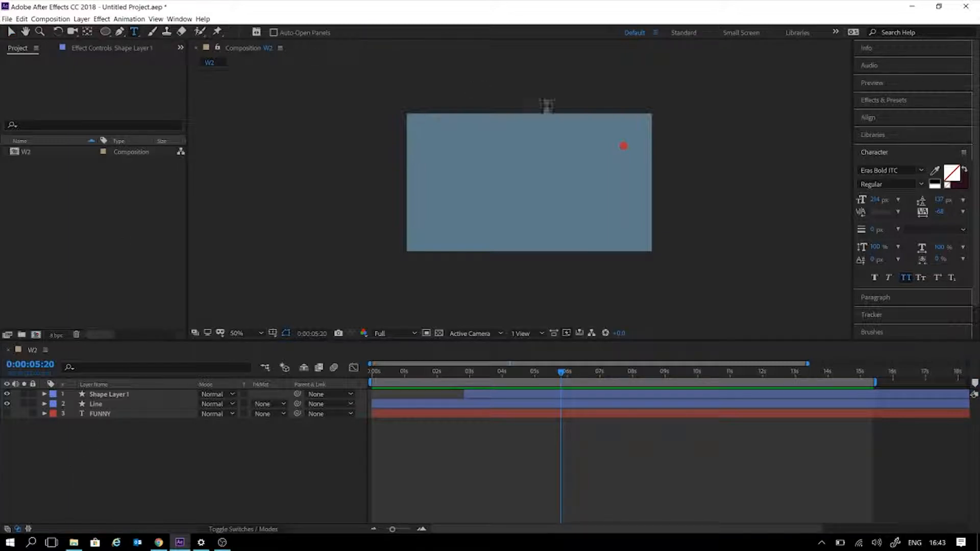
pyautogui.click(469, 176)
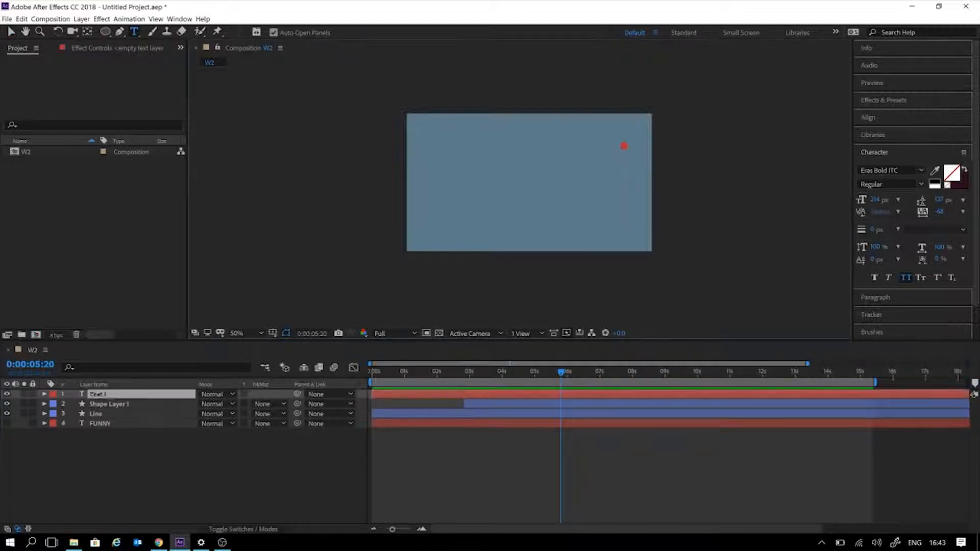
pyautogui.write('WIGGLE')
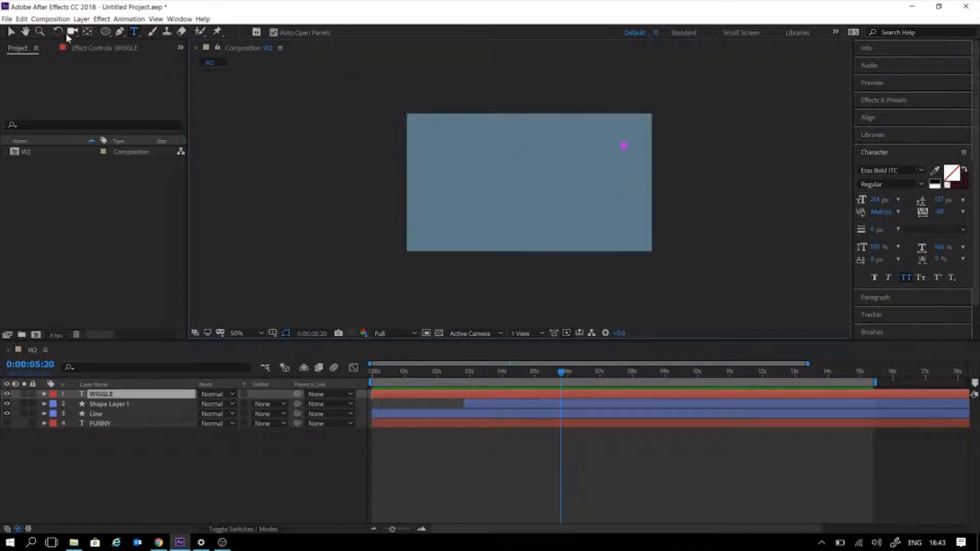
pyautogui.click(15, 31)
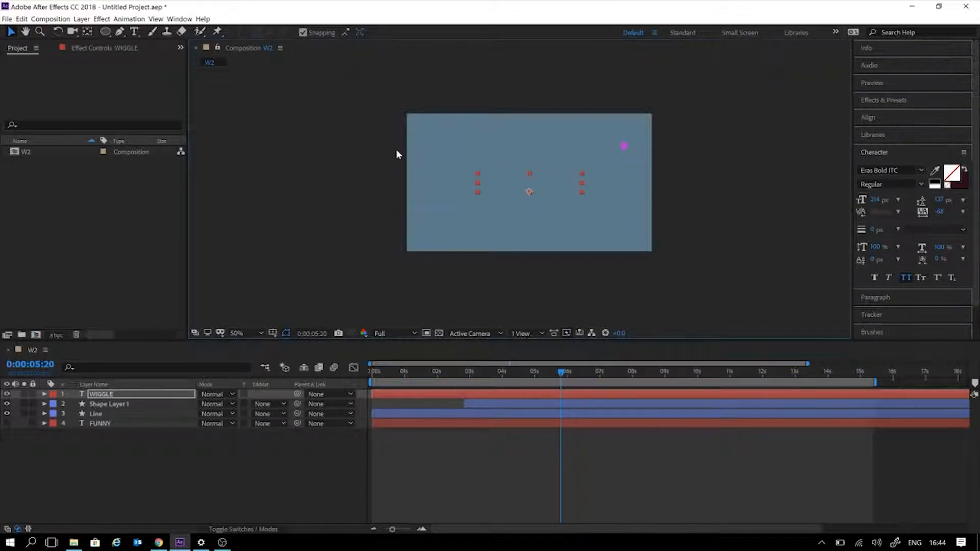
pyautogui.click(963, 170)
pyautogui.click(686, 450)
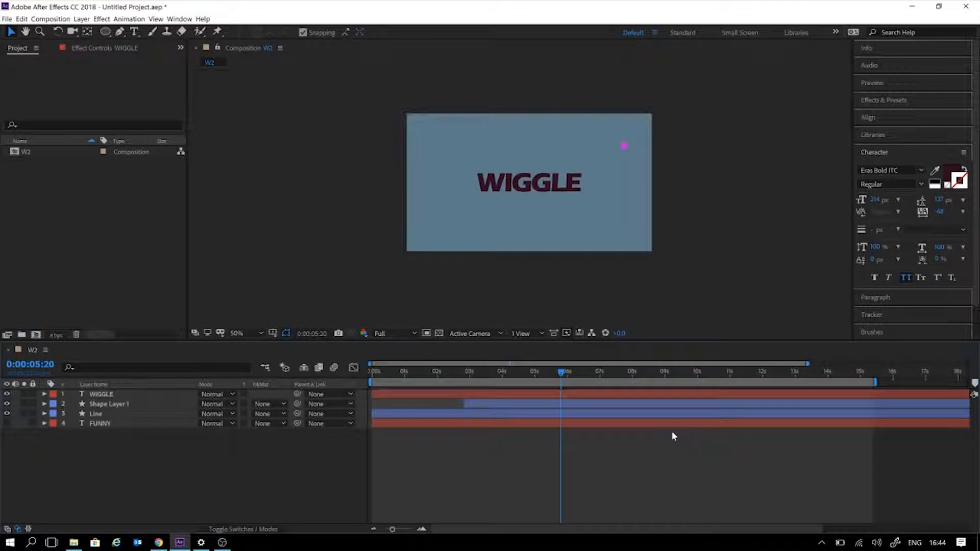
# - Move the playhead to 0:00:04:16 and position the WIGGLE text just below the circle, with its last letter under it
pyautogui.click(468, 371)
pyautogui.moveTo(459, 371); pyautogui.dragTo(598, 352)
pyautogui.moveTo(525, 374)
pyautogui.mouseDown()
pyautogui.moveTo(503, 371)
pyautogui.moveTo(523, 371)
pyautogui.mouseUp()
pyautogui.moveTo(562, 189); pyautogui.dragTo(609, 166)
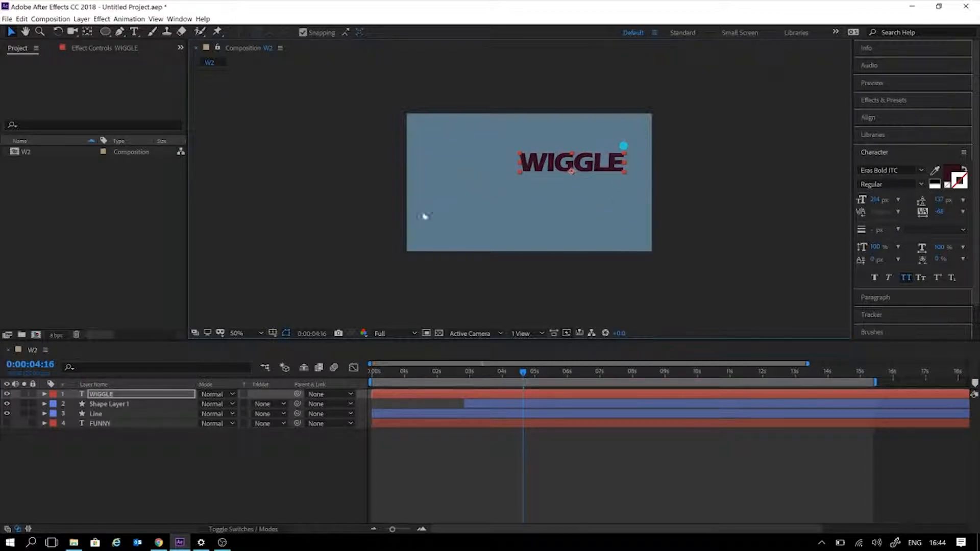
# - Create shapes from the WIGGLE text layer
pyautogui.rightClick(107, 397)
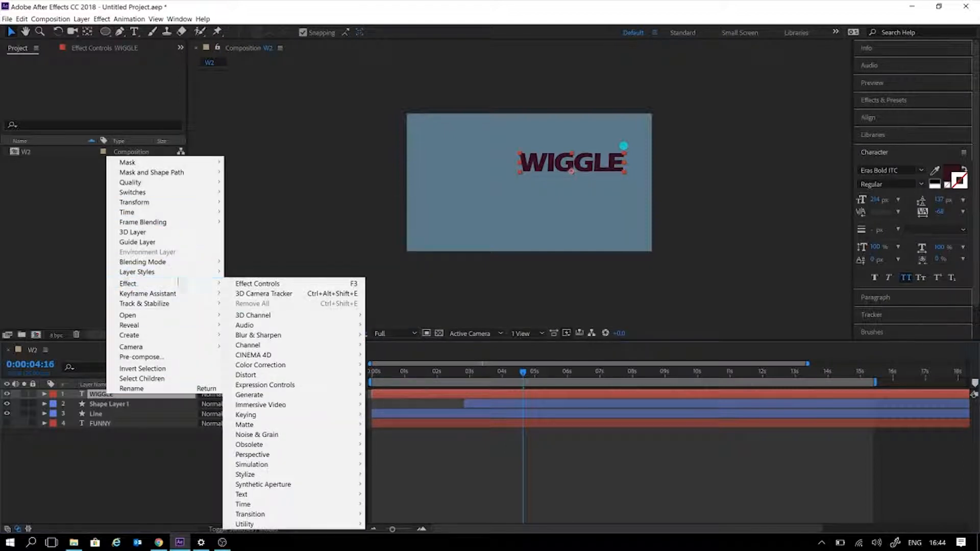
pyautogui.moveTo(175, 203)
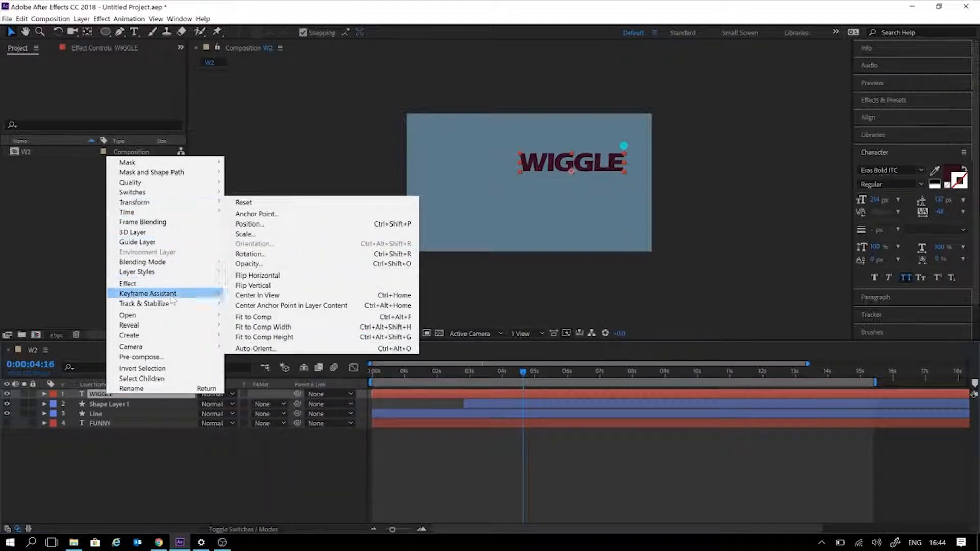
pyautogui.moveTo(172, 296)
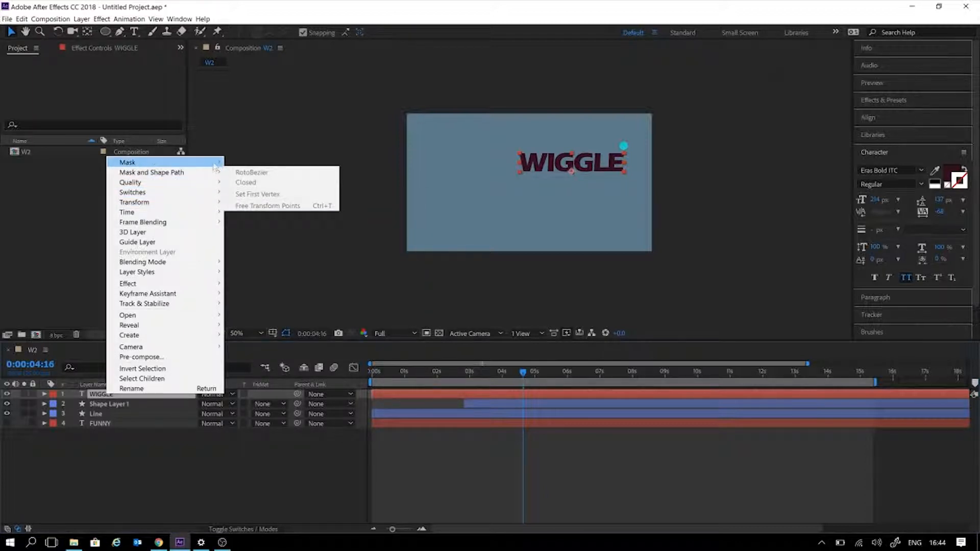
pyautogui.moveTo(215, 166)
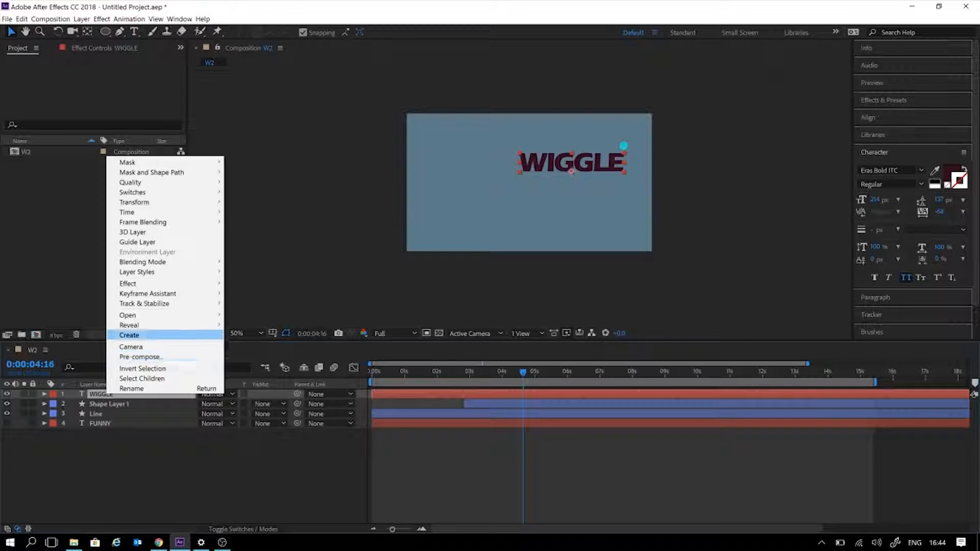
pyautogui.moveTo(189, 336)
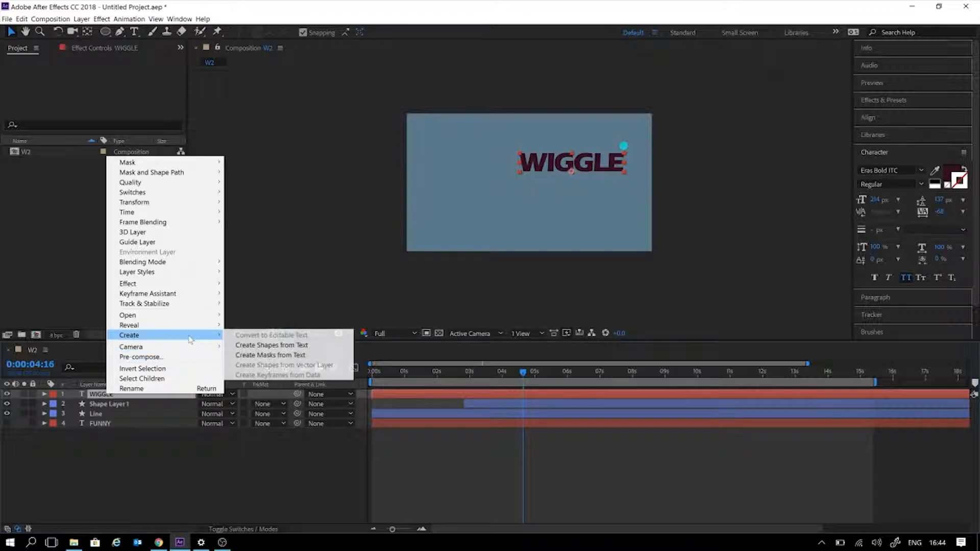
pyautogui.click(285, 345)
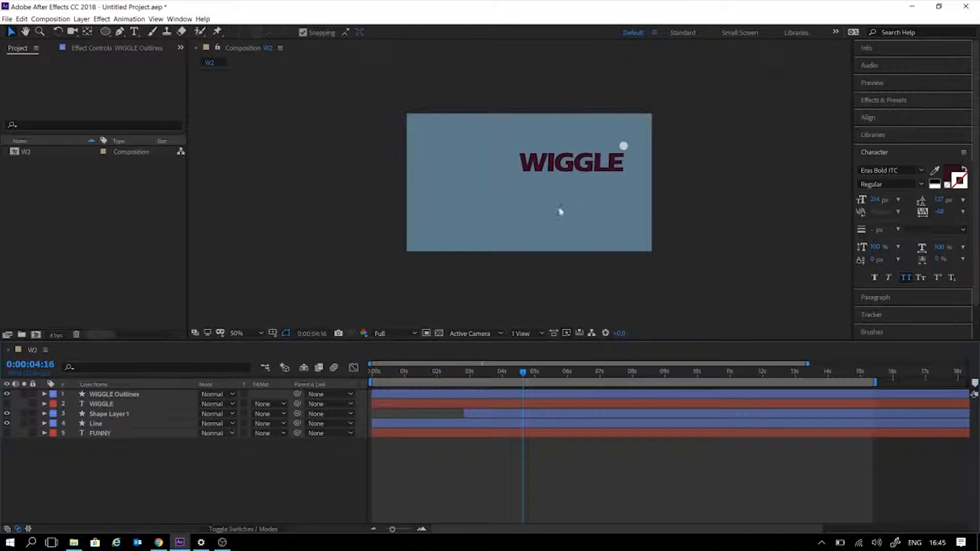
# - Expand the contents of WIGGLE Outlines and hide the letters W, I, G, G and L, leaving only E
pyautogui.click(115, 398)
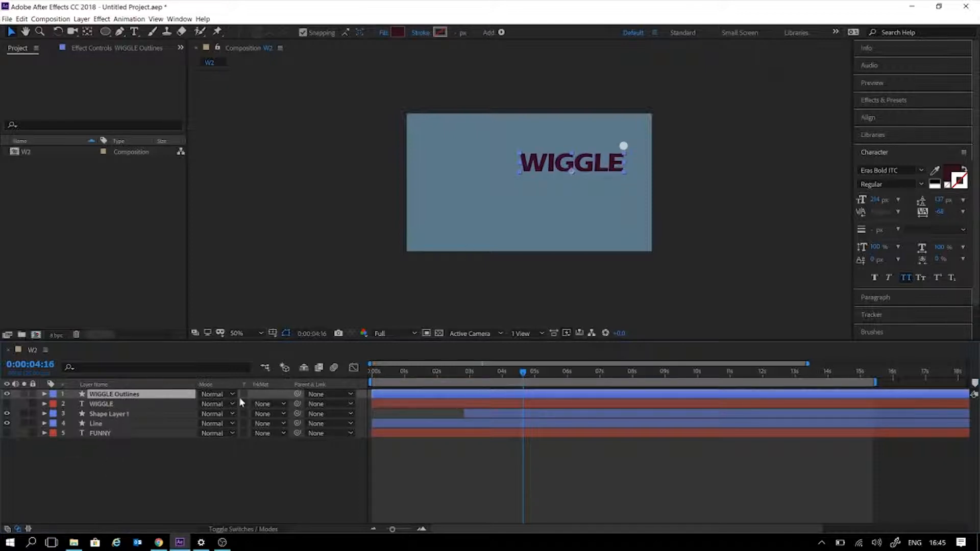
pyautogui.click(45, 393)
pyautogui.click(93, 463)
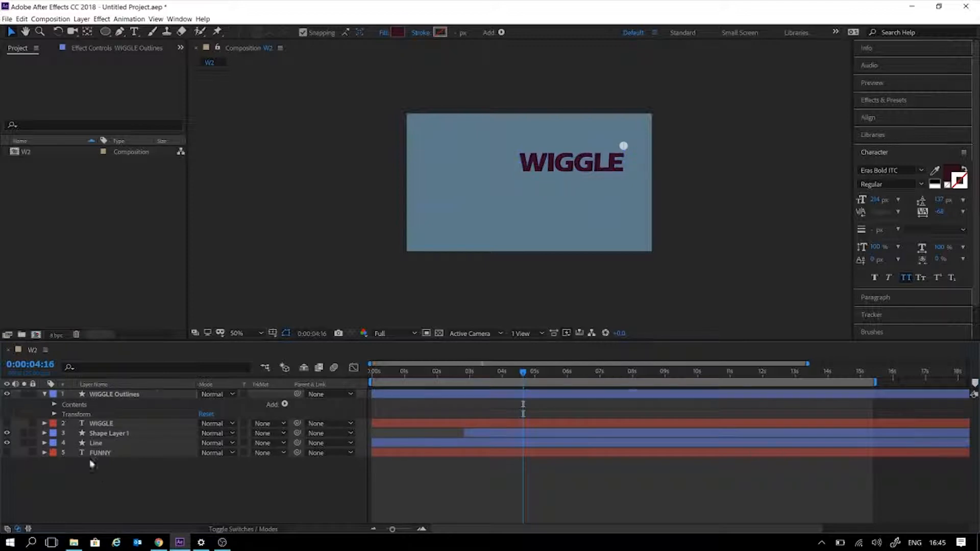
pyautogui.click(54, 404)
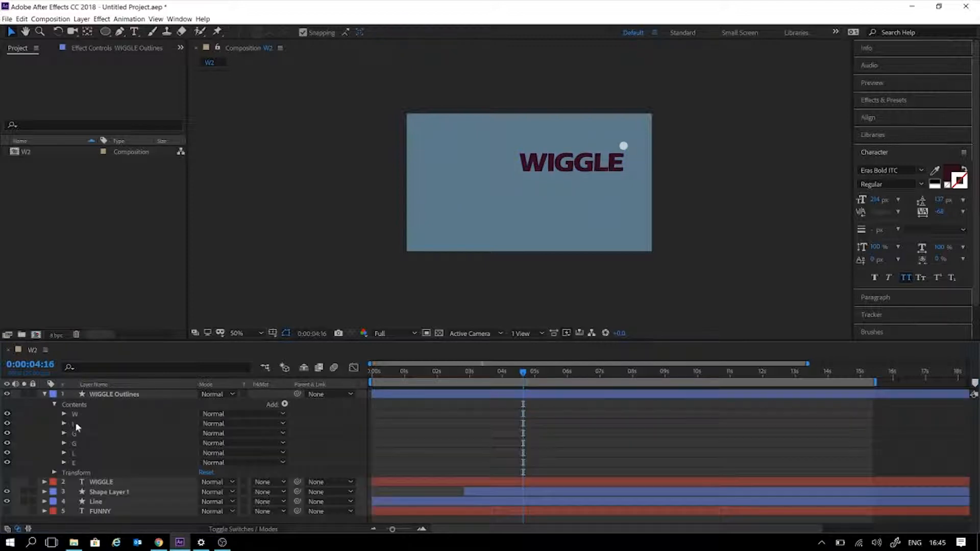
pyautogui.click(7, 414)
pyautogui.click(7, 423)
pyautogui.click(7, 434)
pyautogui.click(7, 443)
pyautogui.click(7, 453)
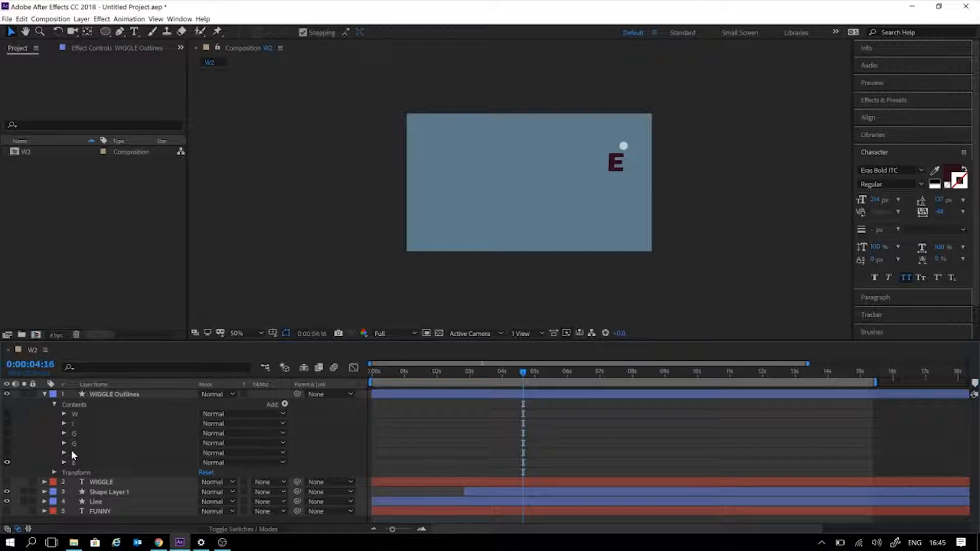
# - Expand the W group in WIGGLE Outlines and preview the animation around 0:00:03:01
pyautogui.click(64, 413)
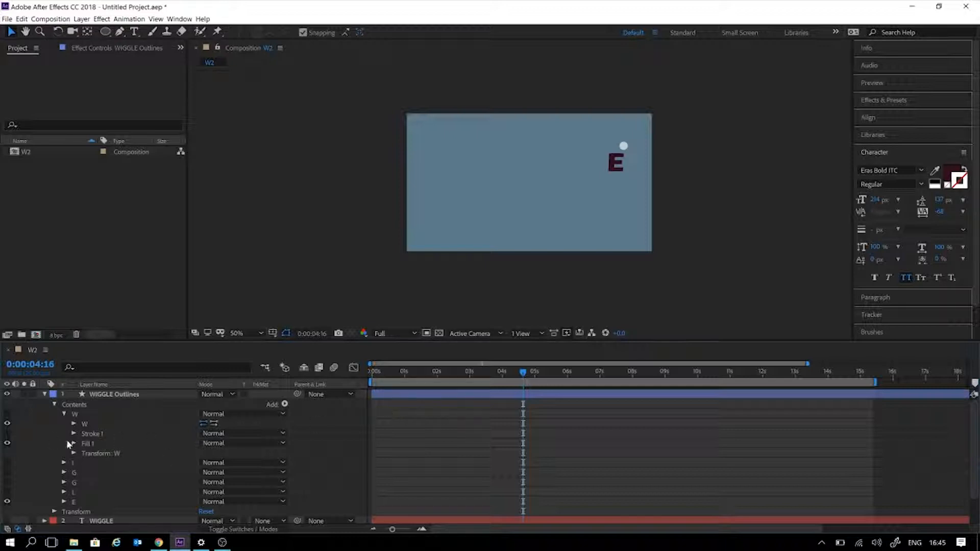
pyautogui.moveTo(513, 369); pyautogui.dragTo(470, 372)
pyautogui.press('space')
pyautogui.press('space')
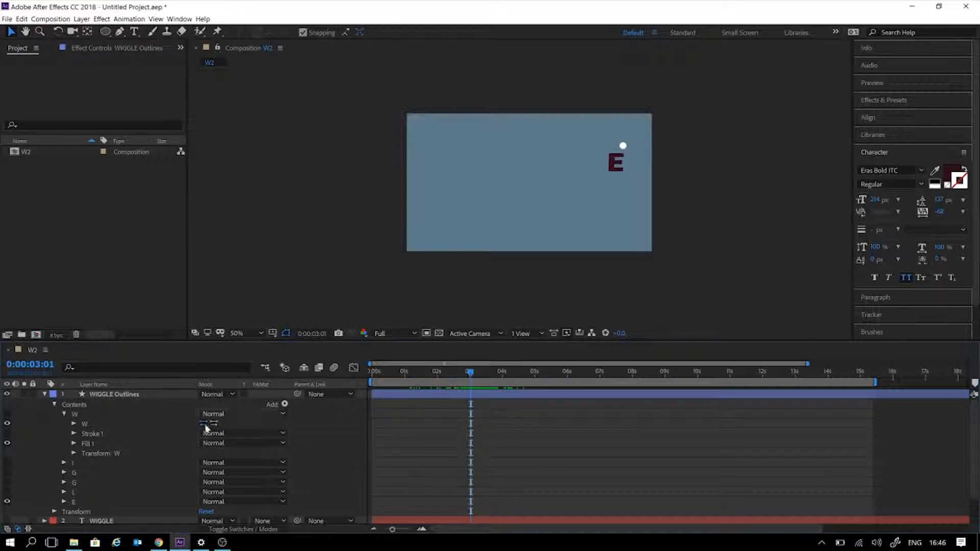
# - Try to lower the Opacity in the W letter's transform properties, and undo the changes
pyautogui.click(74, 453)
pyautogui.scroll(-2, 174, 459)
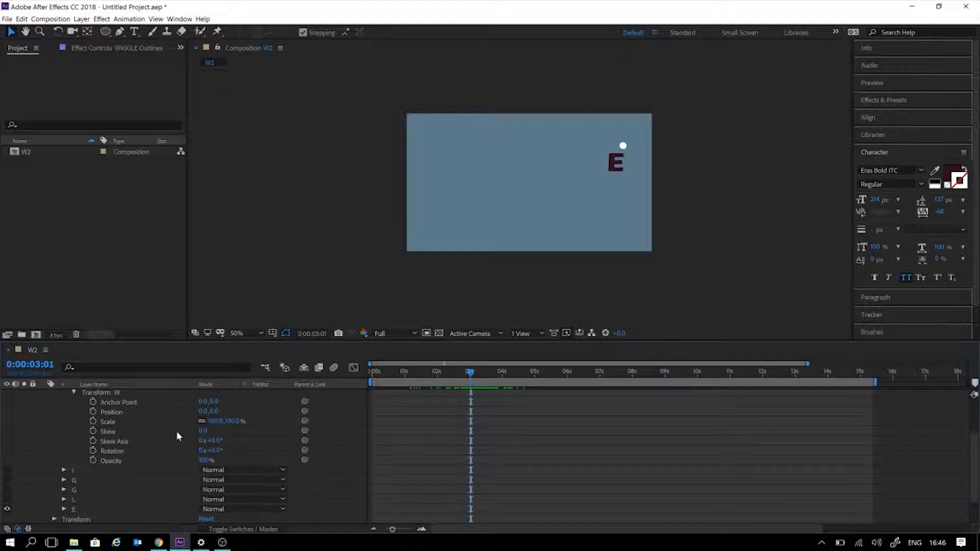
pyautogui.moveTo(204, 459)
pyautogui.mouseDown()
pyautogui.moveTo(244, 455)
pyautogui.moveTo(178, 454)
pyautogui.mouseUp()
pyautogui.moveTo(240, 449)
pyautogui.mouseDown()
pyautogui.moveTo(299, 460)
pyautogui.moveTo(216, 459)
pyautogui.moveTo(270, 417)
pyautogui.moveTo(356, 412)
pyautogui.mouseUp()
pyautogui.hotkey('ctrl', 'z')
pyautogui.hotkey('ctrl', 'z')
pyautogui.hotkey('ctrl', 'z')
pyautogui.scroll(1, 675, 191)
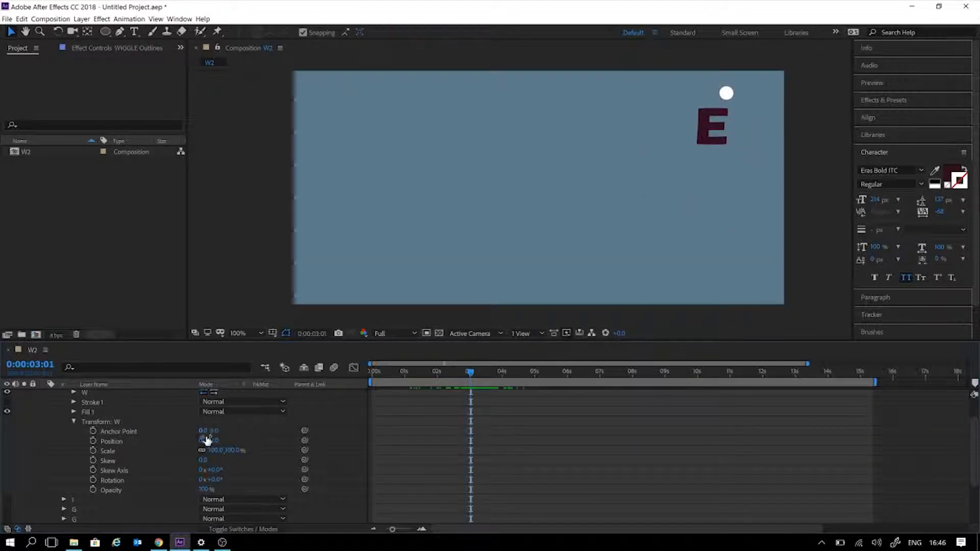
pyautogui.scroll(2, 296, 429)
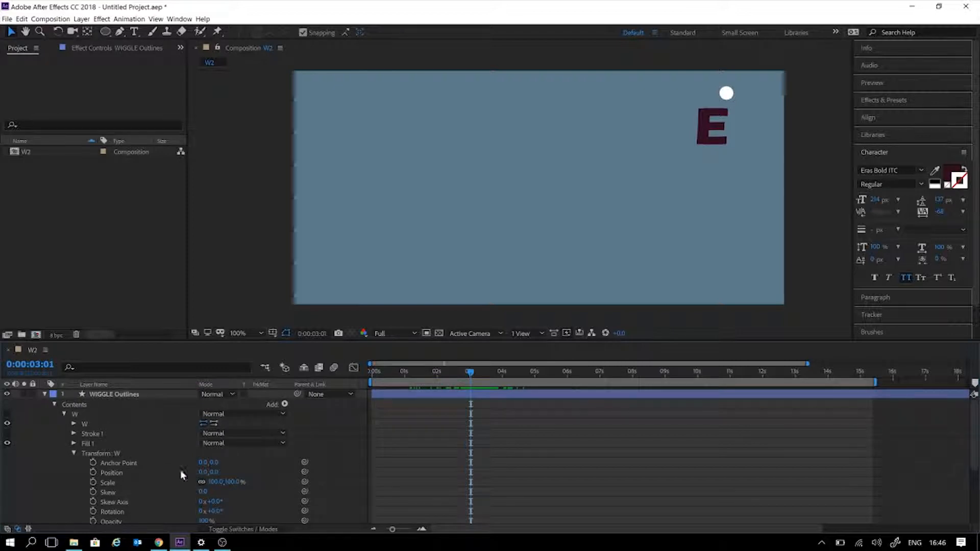
# - Try the W letter's Opacity at 4% and 0%, restore it to 100%, and collapse the W group
pyautogui.scroll(-2, 173, 466)
pyautogui.moveTo(199, 492)
pyautogui.mouseDown()
pyautogui.moveTo(330, 477)
pyautogui.moveTo(177, 479)
pyautogui.mouseUp()
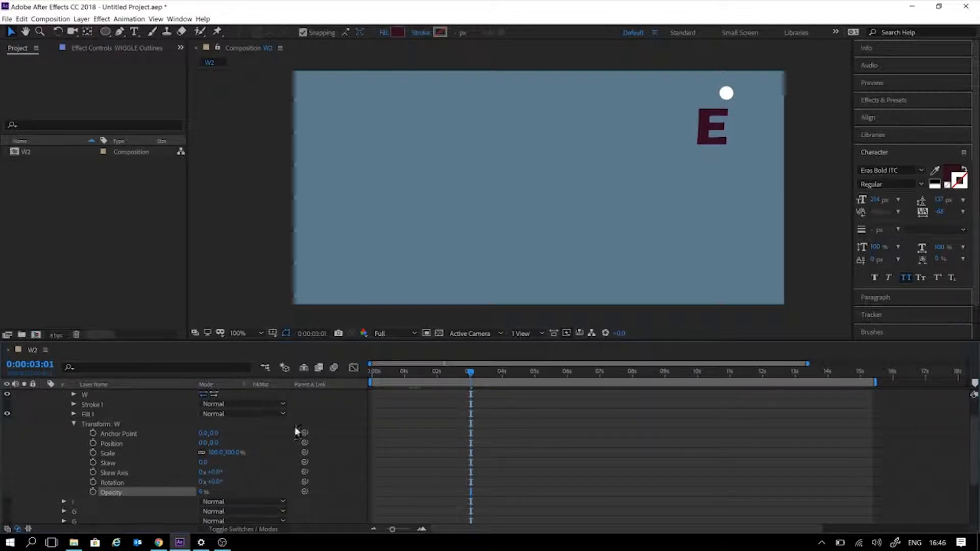
pyautogui.moveTo(479, 372); pyautogui.dragTo(442, 382)
pyautogui.press('space')
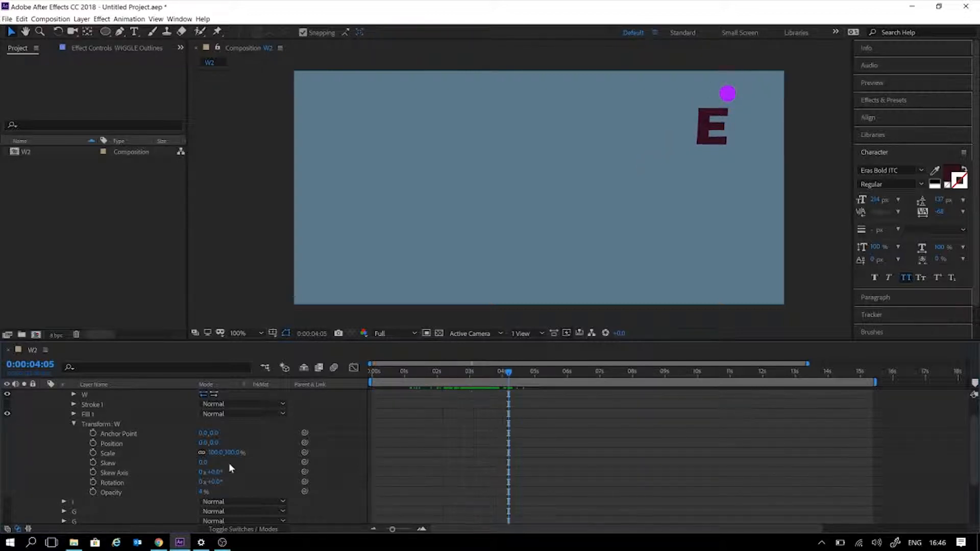
pyautogui.moveTo(203, 493)
pyautogui.mouseDown()
pyautogui.moveTo(301, 471)
pyautogui.moveTo(90, 481)
pyautogui.mouseUp()
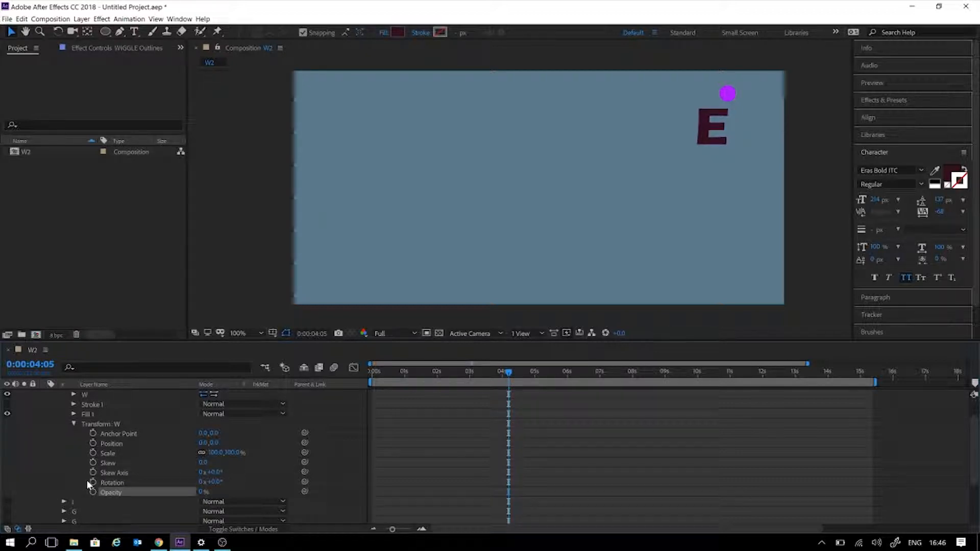
pyautogui.moveTo(202, 493); pyautogui.dragTo(314, 474)
pyautogui.scroll(2, 102, 464)
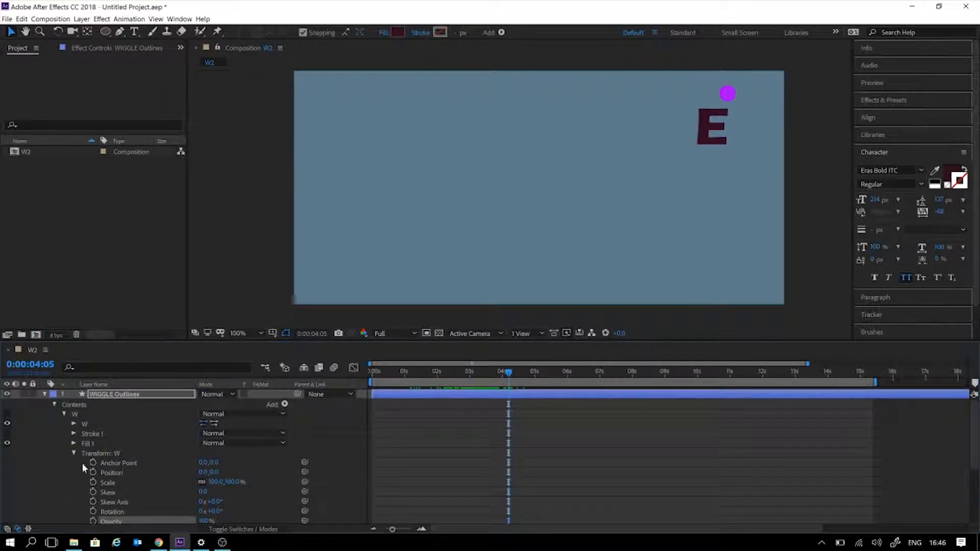
pyautogui.click(73, 454)
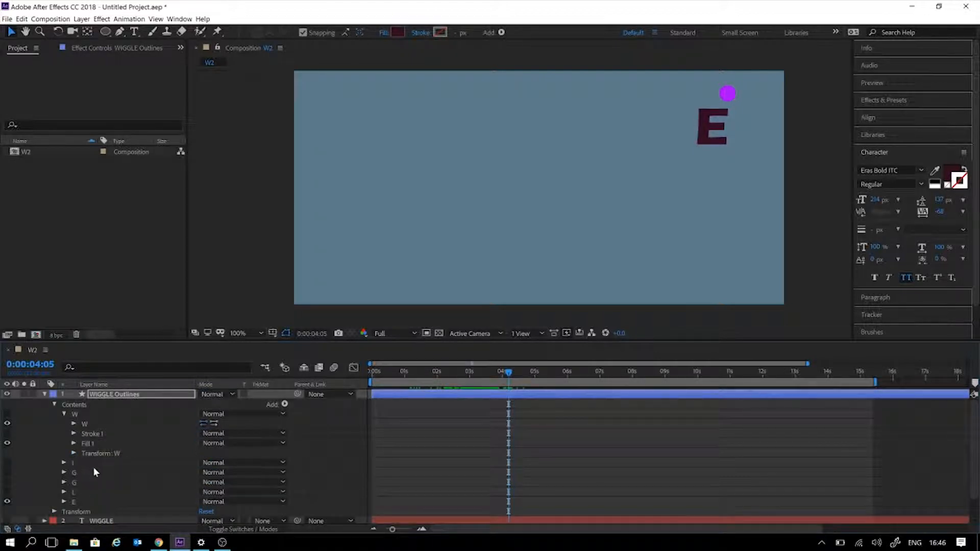
pyautogui.click(64, 414)
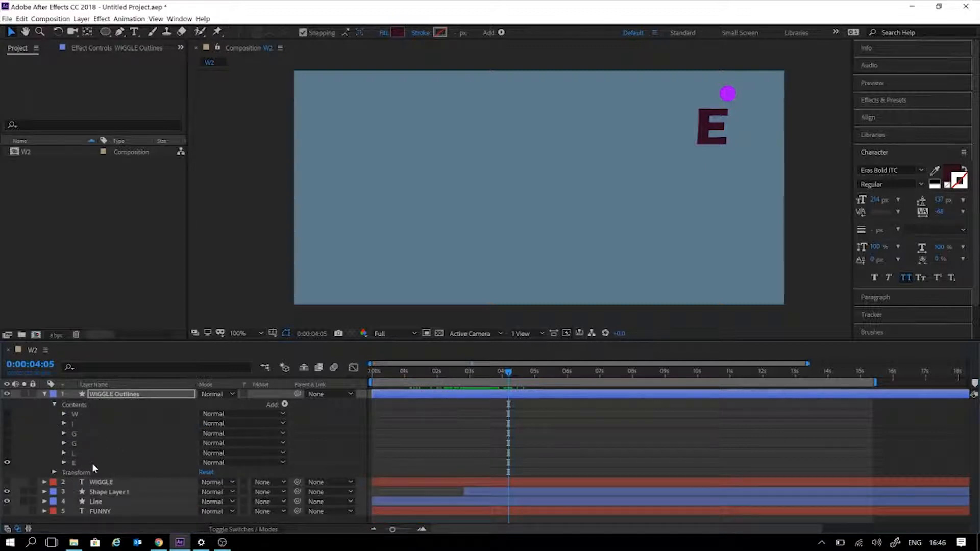
# - Expand the E letter's transform properties, lower its Opacity to 98% and shift its Anchor Point to -59.0, 0.0
pyautogui.click(91, 463)
pyautogui.click(64, 463)
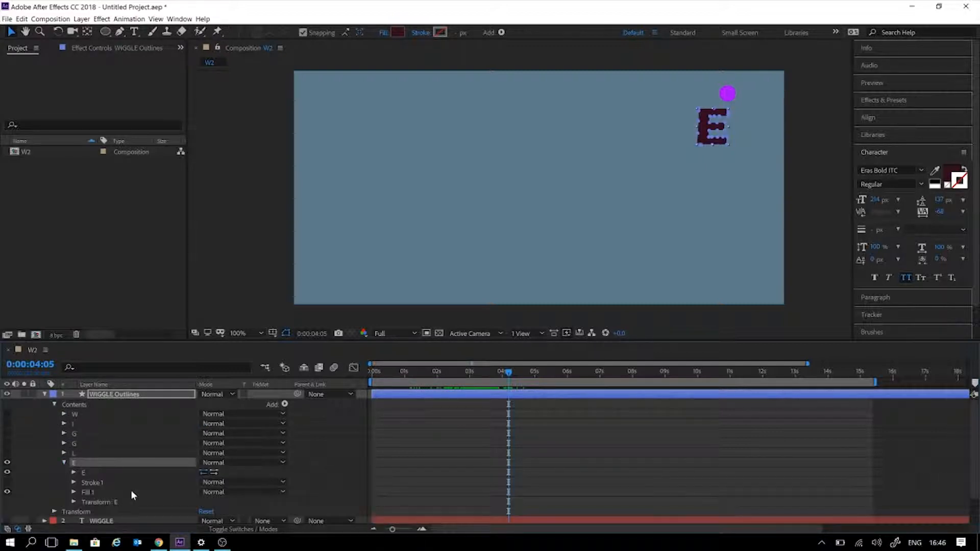
pyautogui.scroll(-1, 128, 488)
pyautogui.click(74, 470)
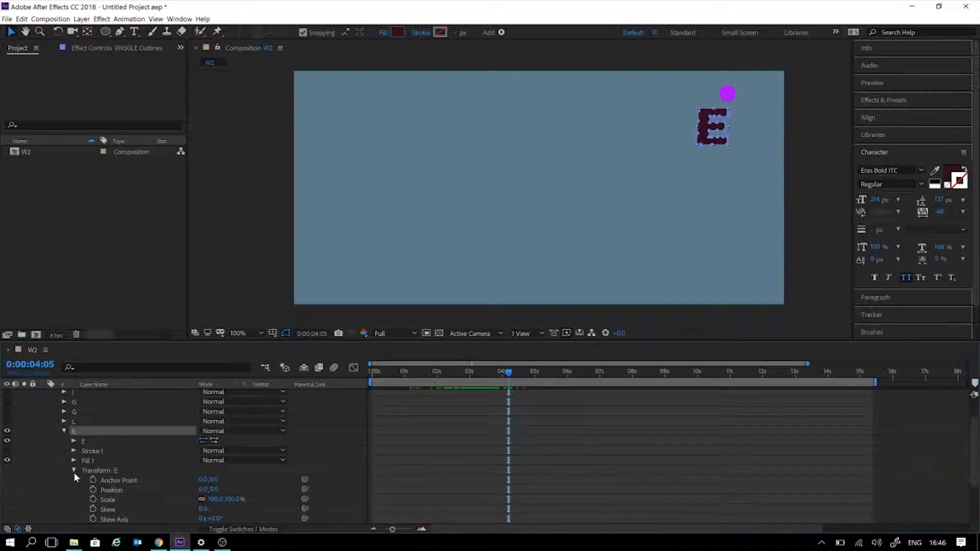
pyautogui.scroll(-2, 74, 472)
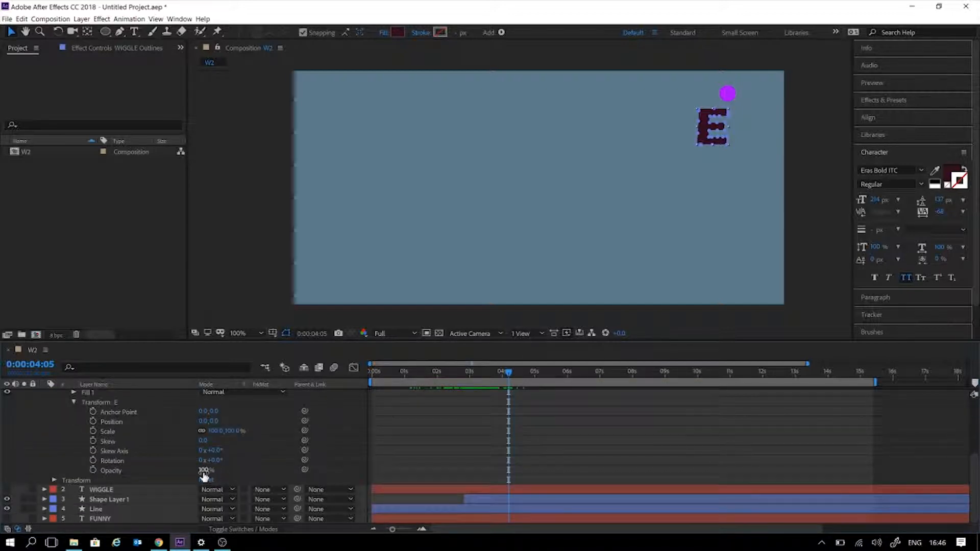
pyautogui.click(192, 469)
pyautogui.moveTo(288, 458); pyautogui.dragTo(311, 448)
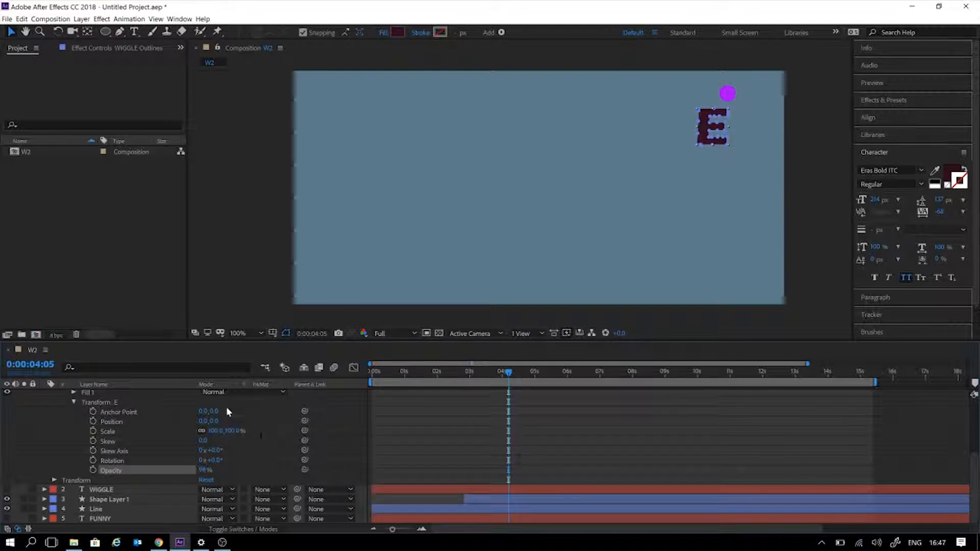
pyautogui.scroll(2, 226, 406)
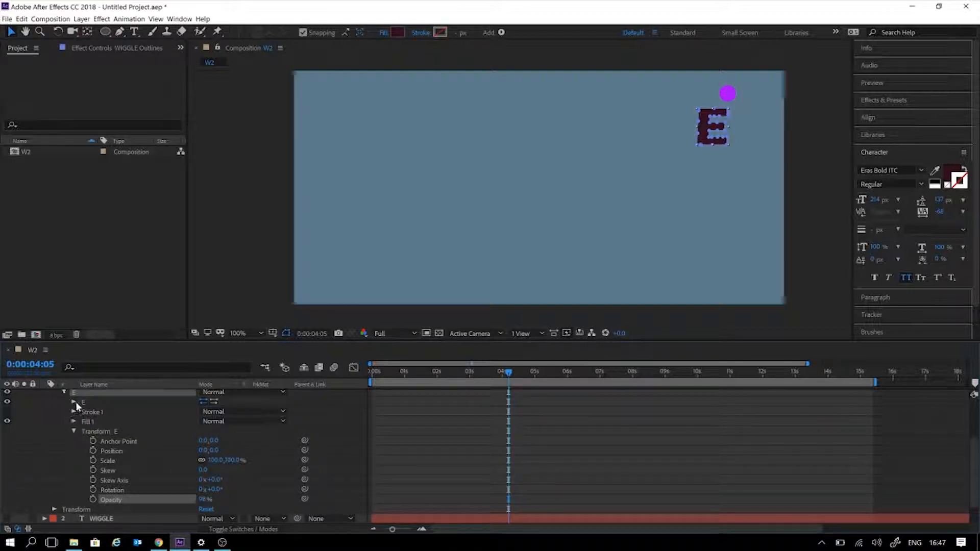
pyautogui.moveTo(206, 442); pyautogui.dragTo(187, 454)
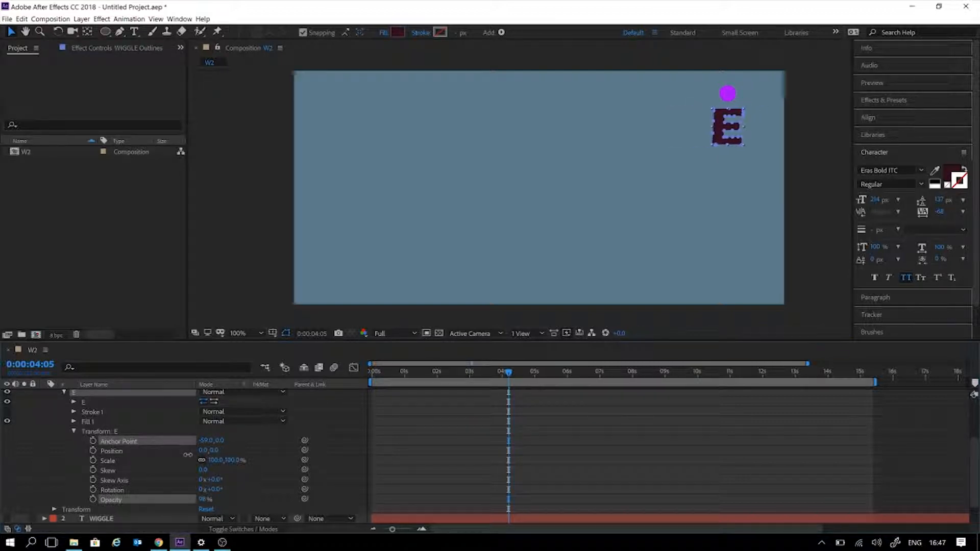
# - Enable keyframing on the E's Path and, at 0:00:03:08, pull its upper edge up into a spike reaching the circle
pyautogui.scroll(1, 165, 485)
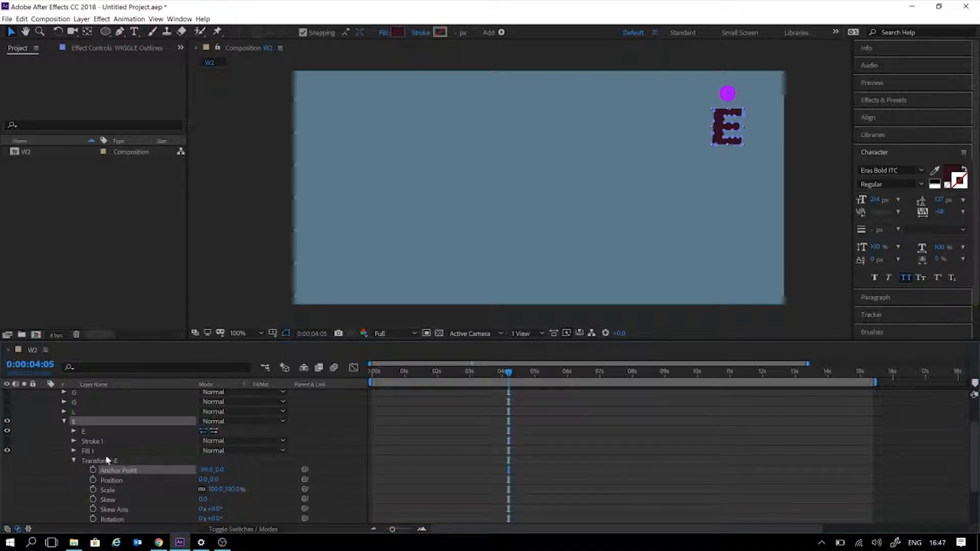
pyautogui.click(74, 432)
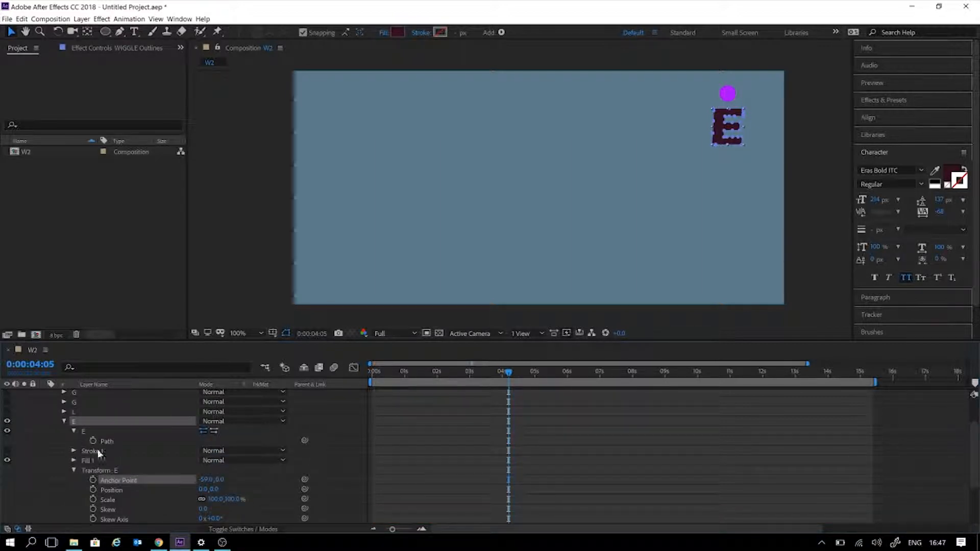
pyautogui.click(93, 440)
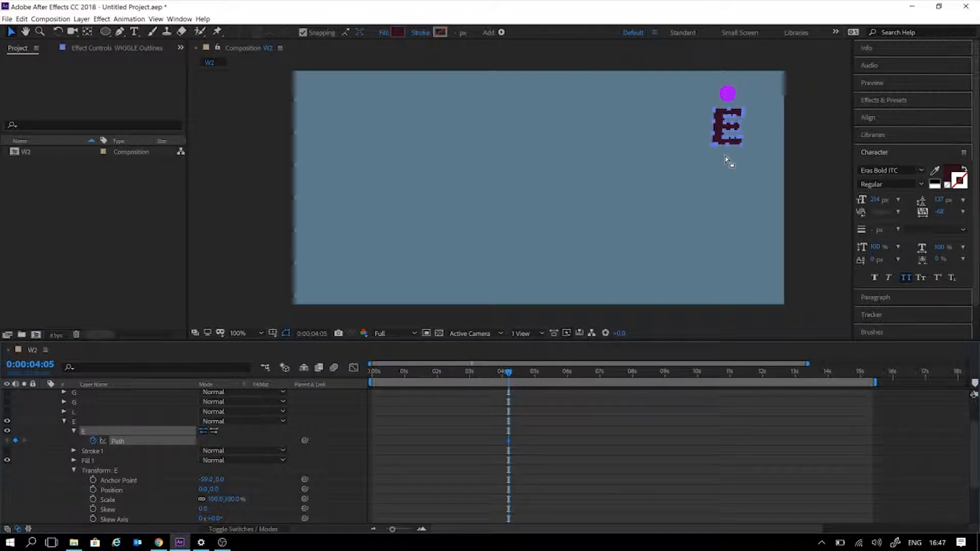
pyautogui.click(482, 371)
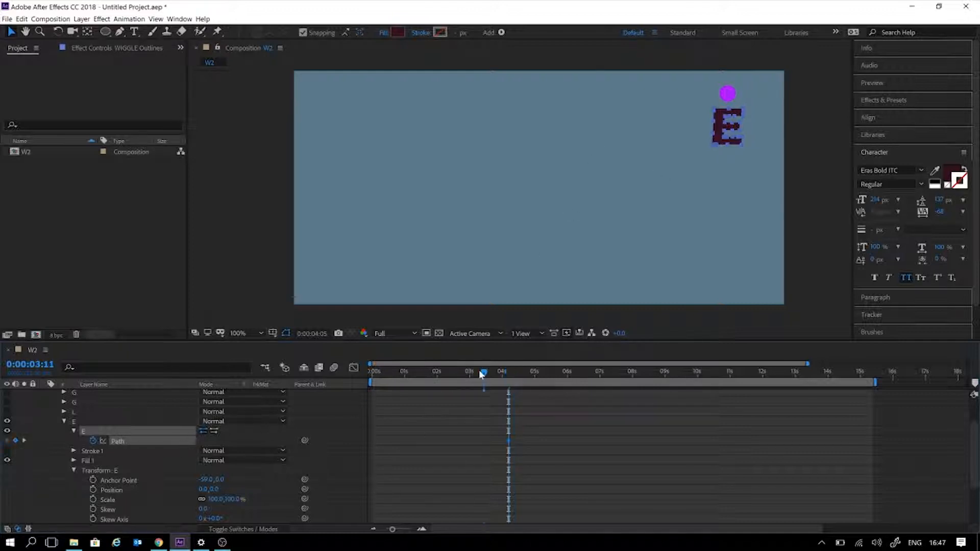
pyautogui.moveTo(479, 369)
pyautogui.mouseDown()
pyautogui.moveTo(489, 369)
pyautogui.moveTo(427, 369)
pyautogui.moveTo(480, 370)
pyautogui.mouseUp()
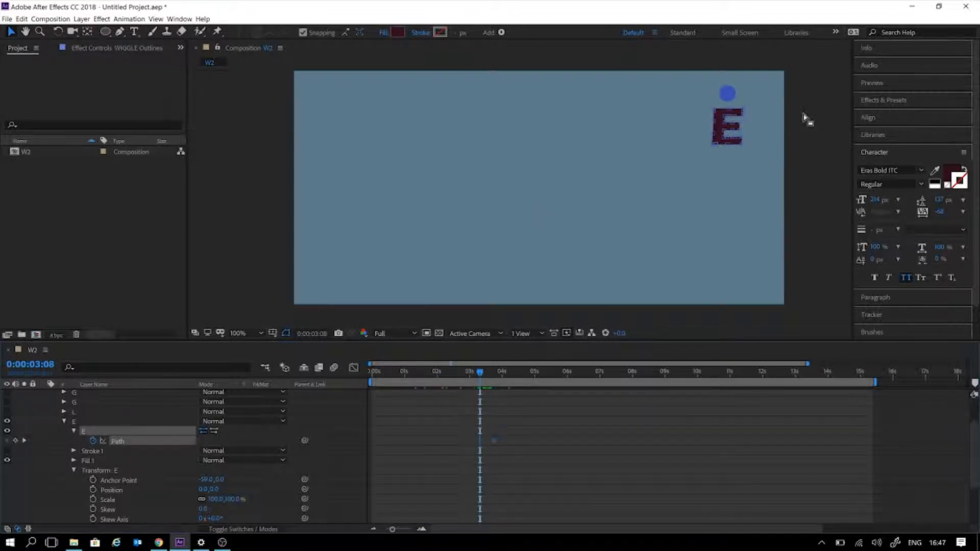
pyautogui.moveTo(728, 109); pyautogui.dragTo(728, 96)
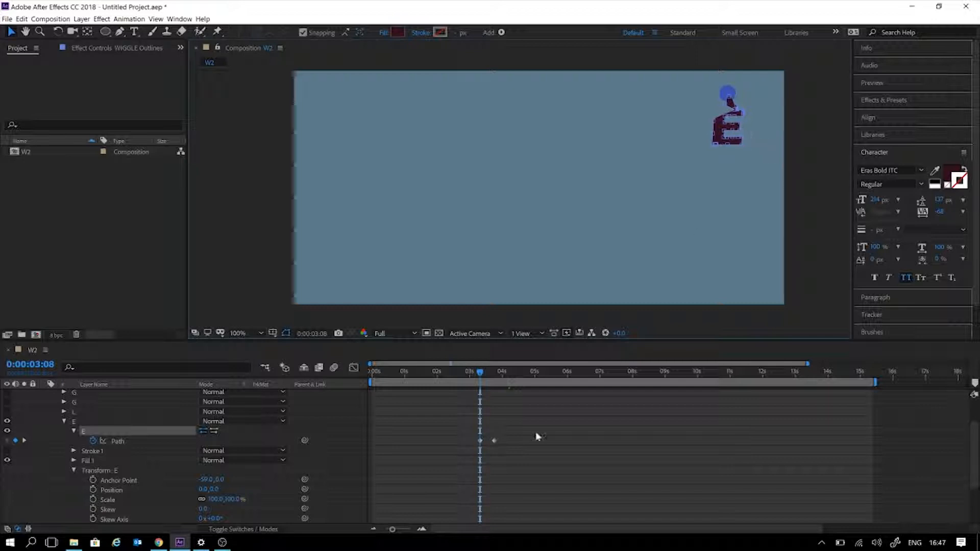
# - Preview the E's path animation starting at 0:00:03:08
pyautogui.click(533, 462)
pyautogui.press('space')
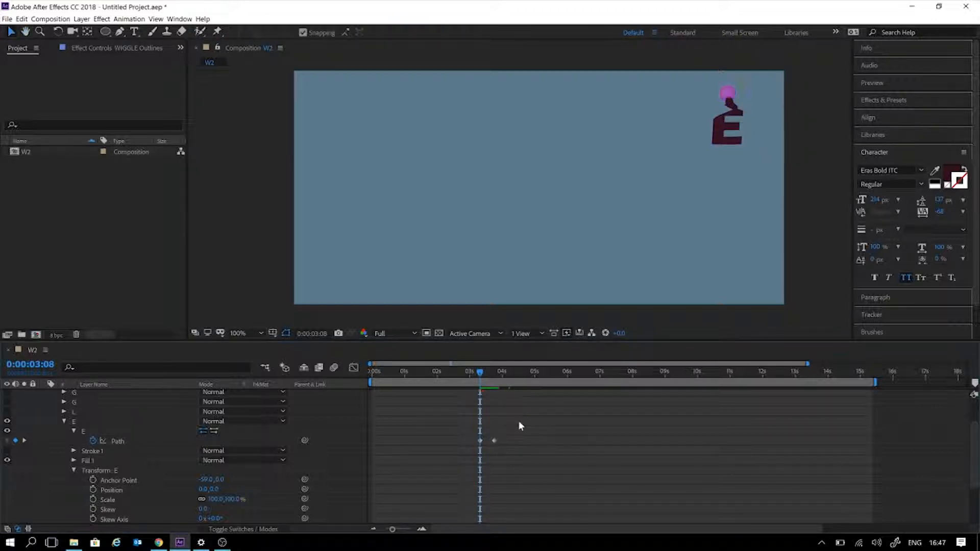
pyautogui.press('space')
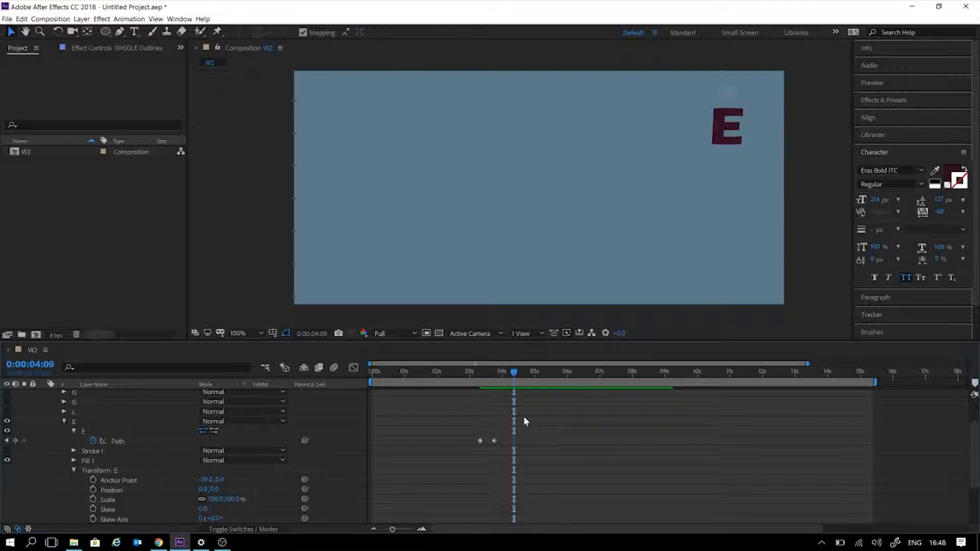
# - Collapse the WIGGLE Outlines layer and hide it in the composition
pyautogui.scroll(4, 505, 422)
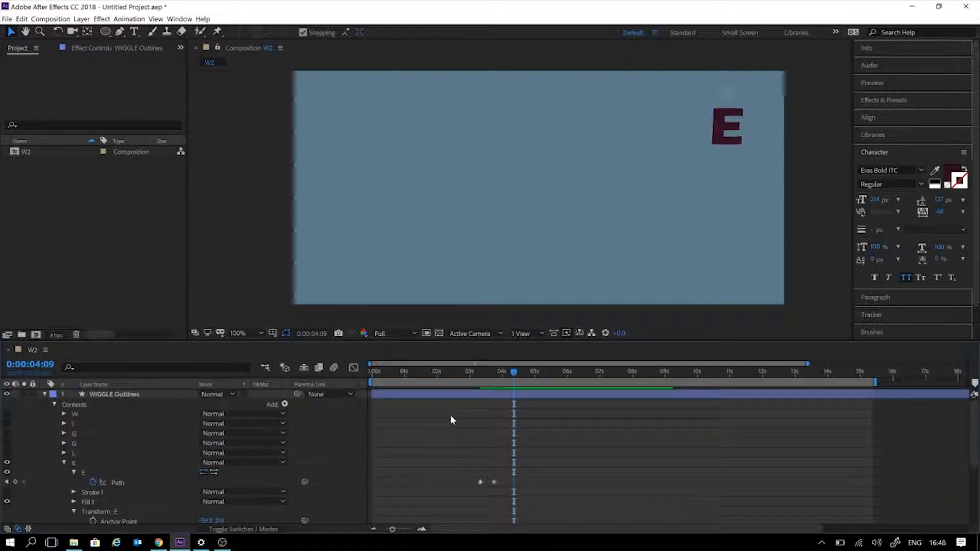
pyautogui.click(44, 394)
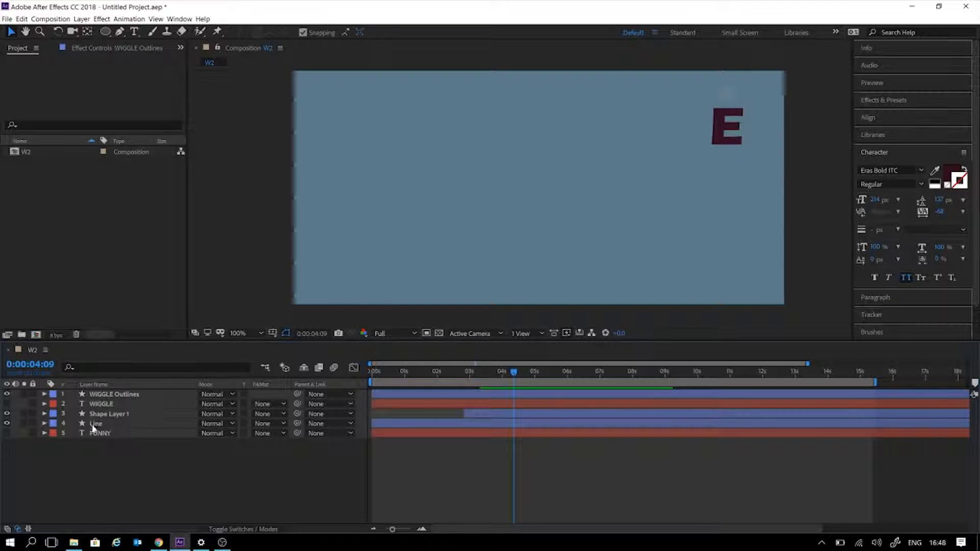
pyautogui.click(120, 394)
pyautogui.click(127, 484)
pyautogui.click(7, 394)
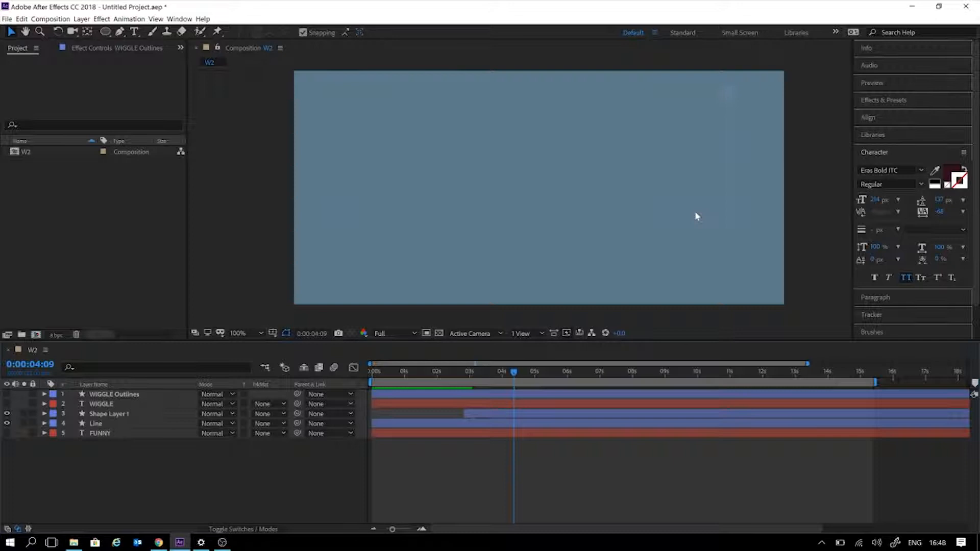
# - Draw a small circle with the Ellipse tool on a new shape layer, in the upper part of the composition right of centre
pyautogui.scroll(1, 752, 224)
pyautogui.scroll(-4, 754, 223)
pyautogui.scroll(2, 750, 221)
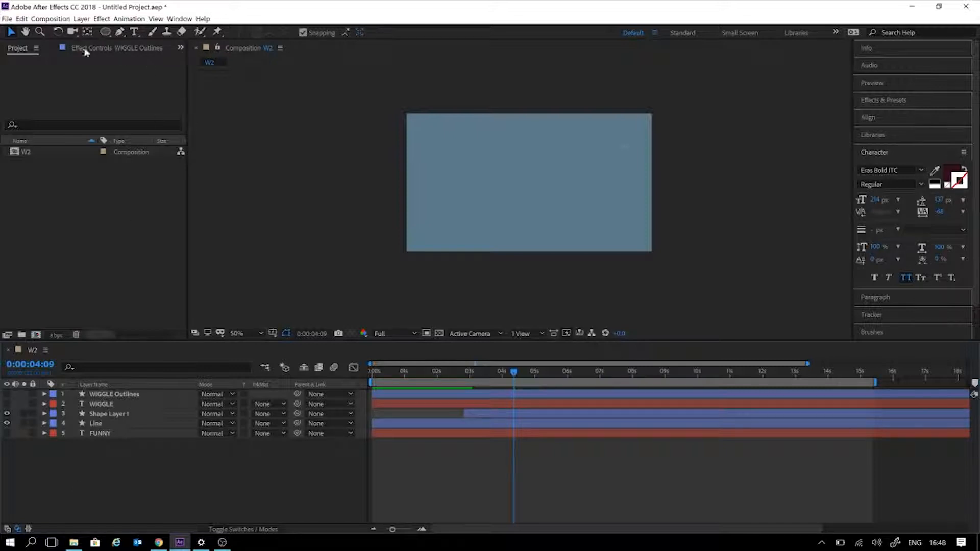
pyautogui.click(105, 31)
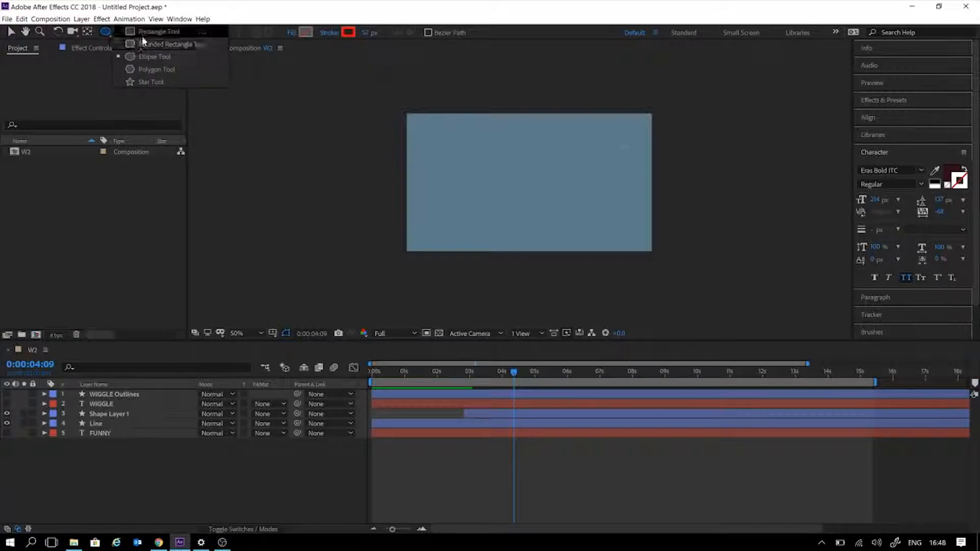
pyautogui.moveTo(549, 177); pyautogui.dragTo(551, 163)
pyautogui.scroll(2, 567, 176)
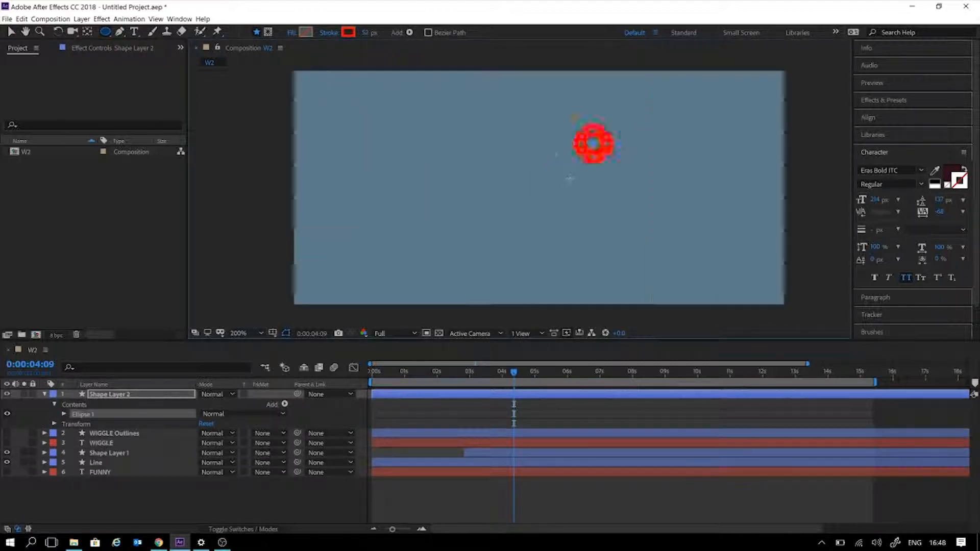
pyautogui.scroll(-1, 669, 162)
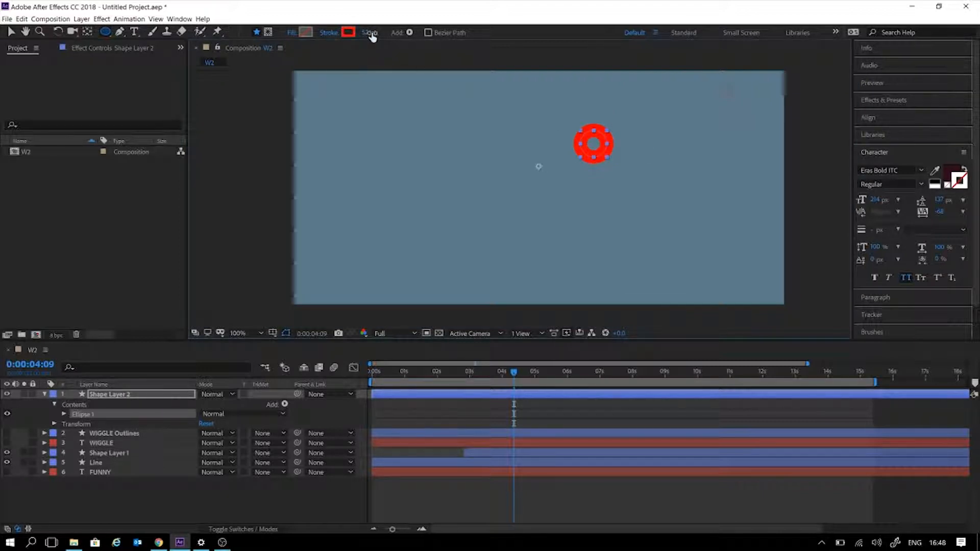
# - Thin and then remove the new circle's stroke, and give it a solid white fill
pyautogui.moveTo(365, 33); pyautogui.dragTo(341, 33)
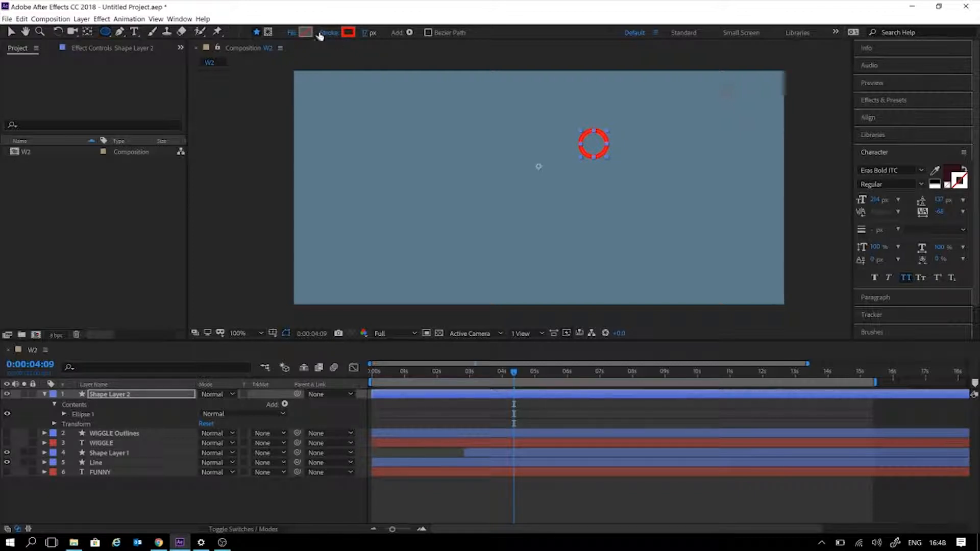
pyautogui.click(329, 32)
pyautogui.click(276, 229)
pyautogui.click(313, 295)
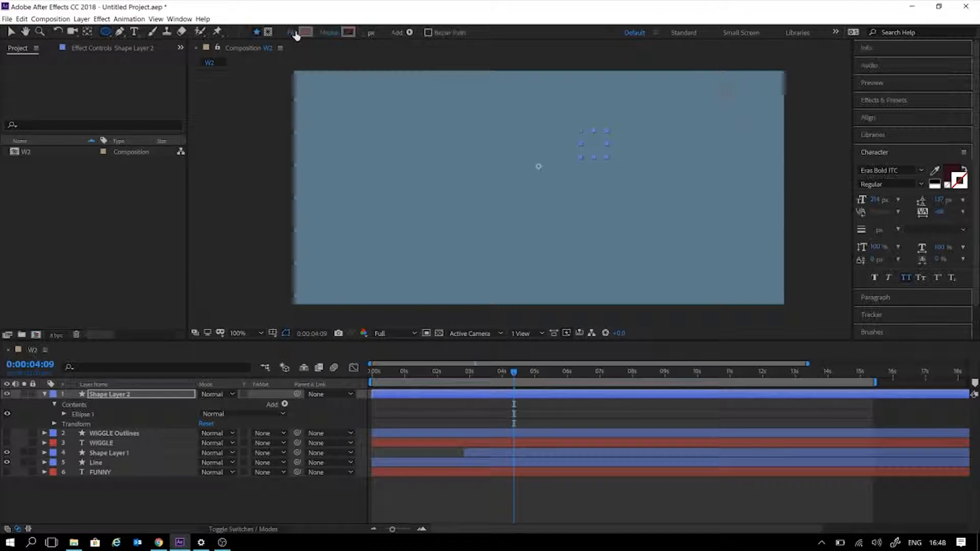
pyautogui.click(300, 35)
pyautogui.click(289, 229)
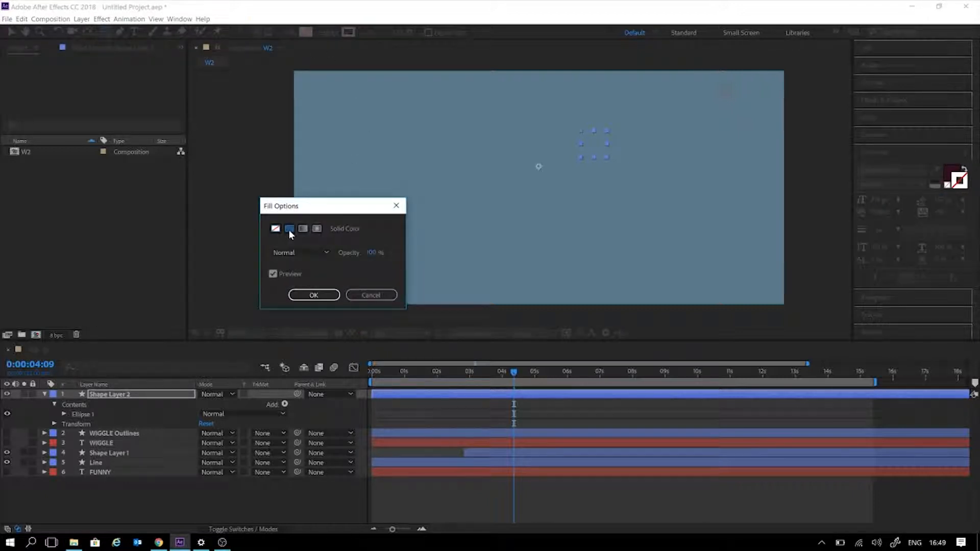
pyautogui.click(321, 295)
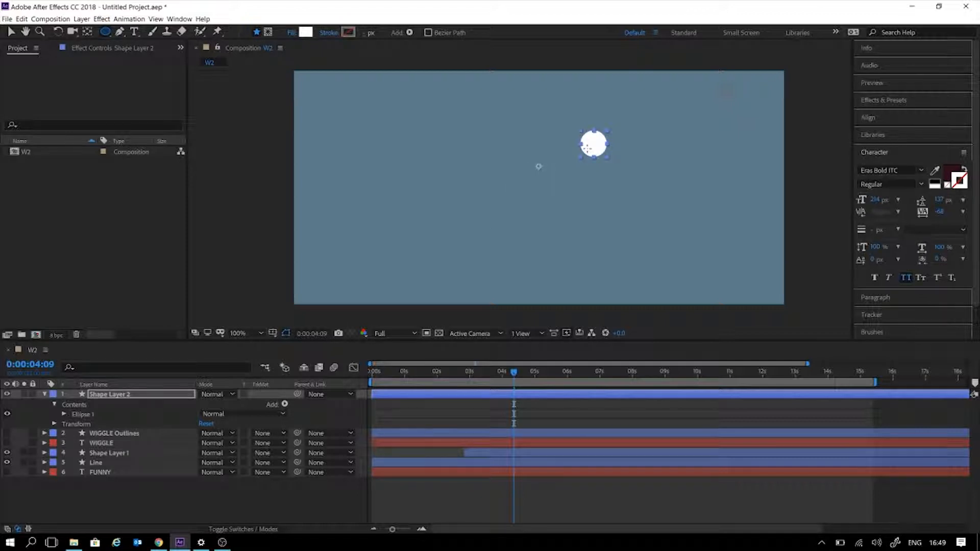
# - Centre the anchor point of Shape Layer 2 on the white circle
pyautogui.press('y')
pyautogui.hotkey('ctrl', 'alt', 'Home')
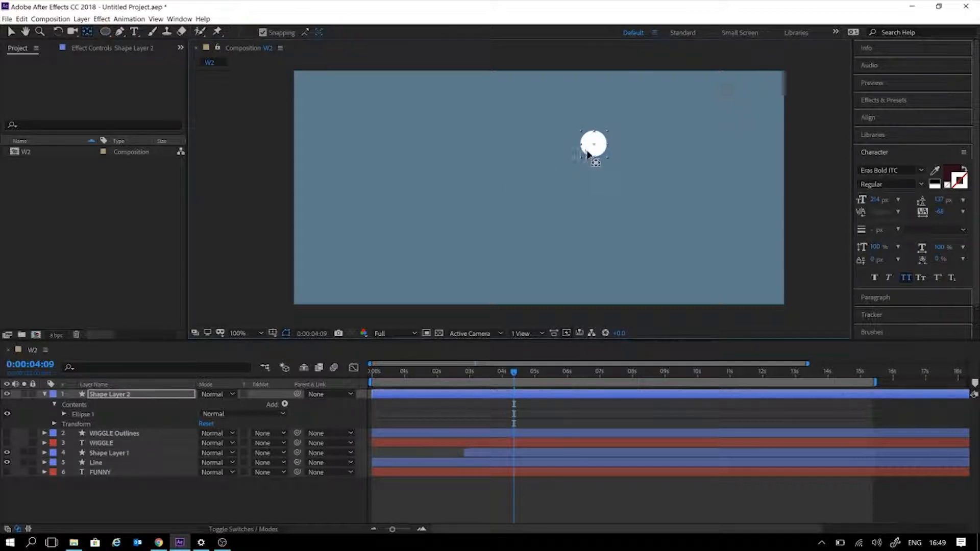
pyautogui.click(582, 231)
pyautogui.click(594, 148)
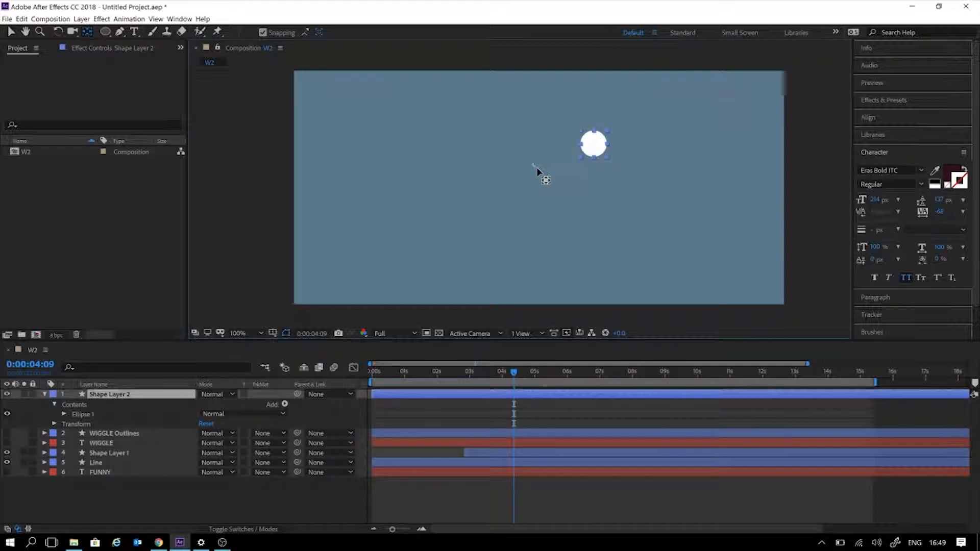
pyautogui.hotkey('ctrl', 'alt', 'Home')
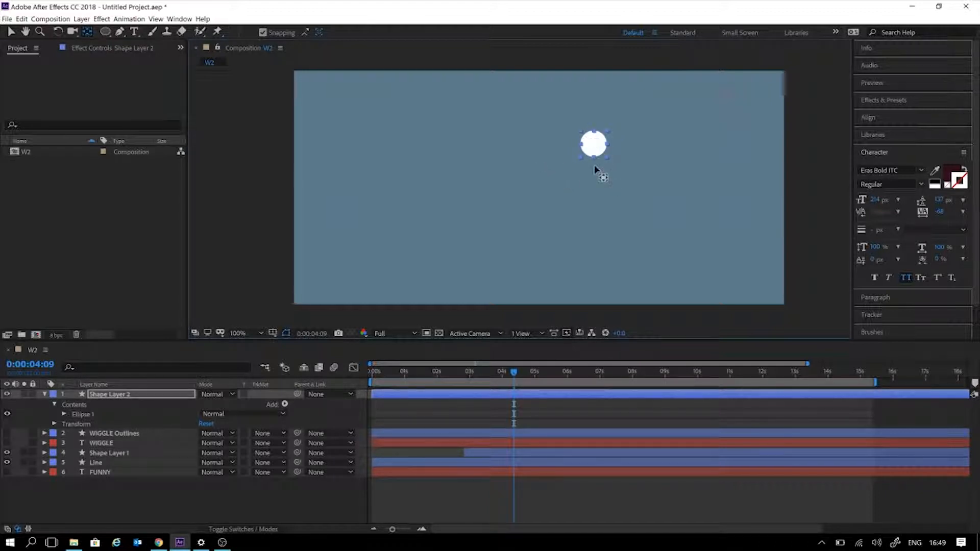
pyautogui.press('v')
pyautogui.click(611, 193)
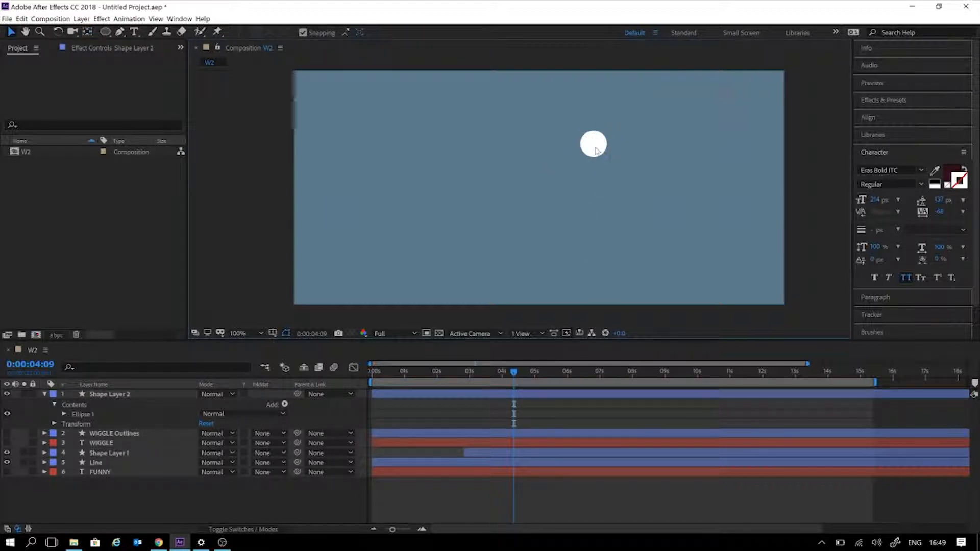
pyautogui.click(602, 161)
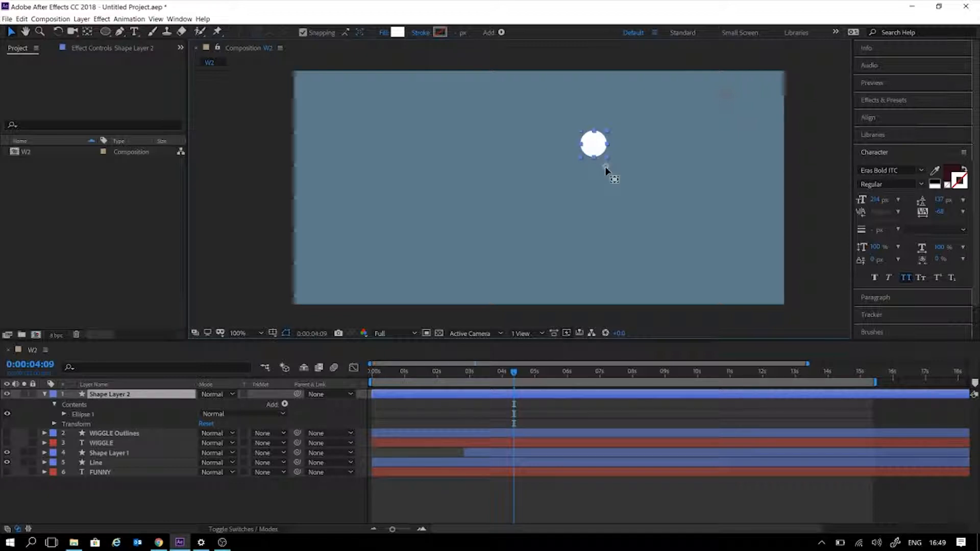
pyautogui.press('y')
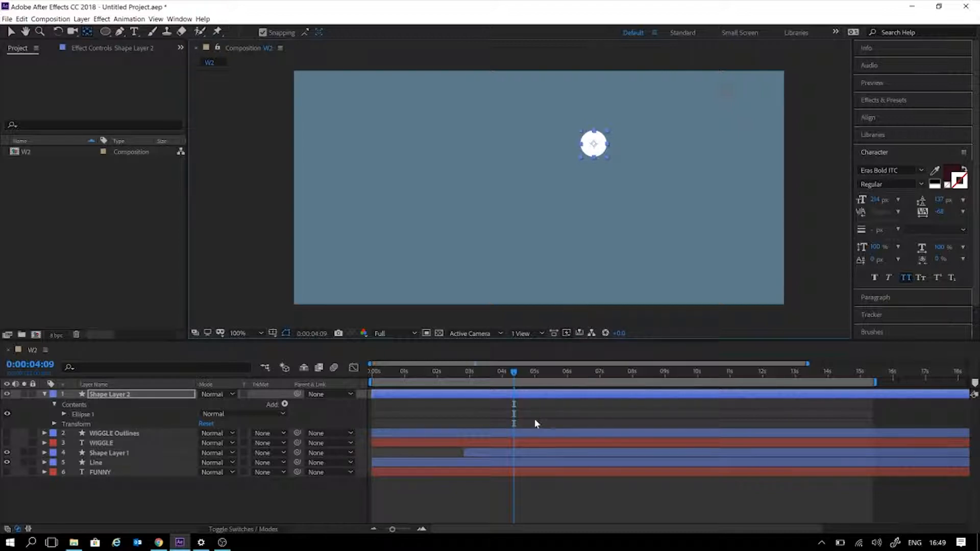
# - Add a Repeater to the contents of Shape Layer 2 and expand its settings
pyautogui.press('w')
pyautogui.click(534, 417)
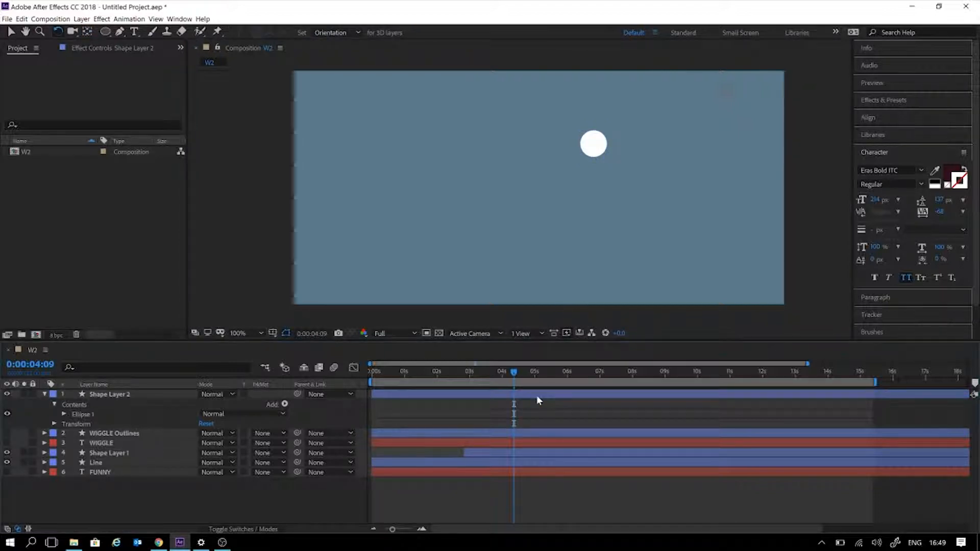
pyautogui.click(536, 395)
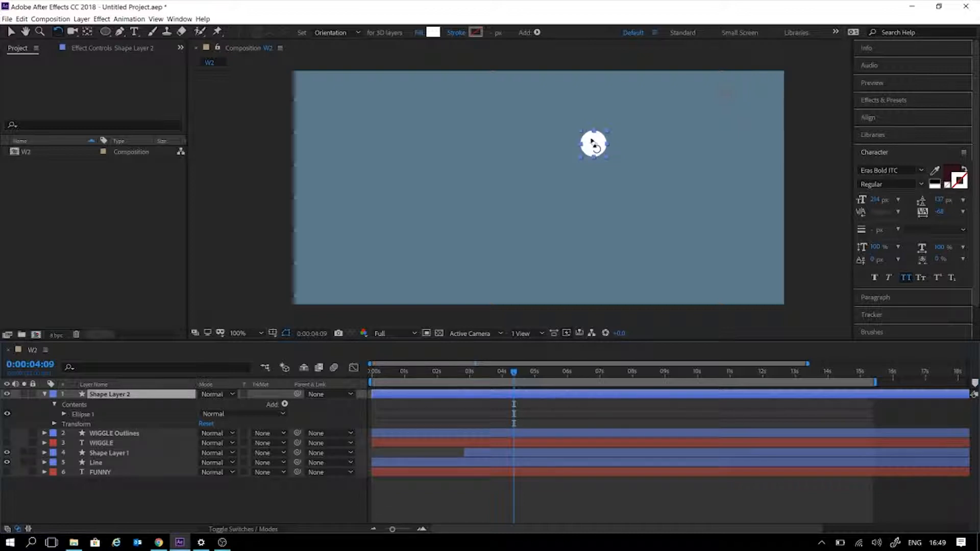
pyautogui.press('v')
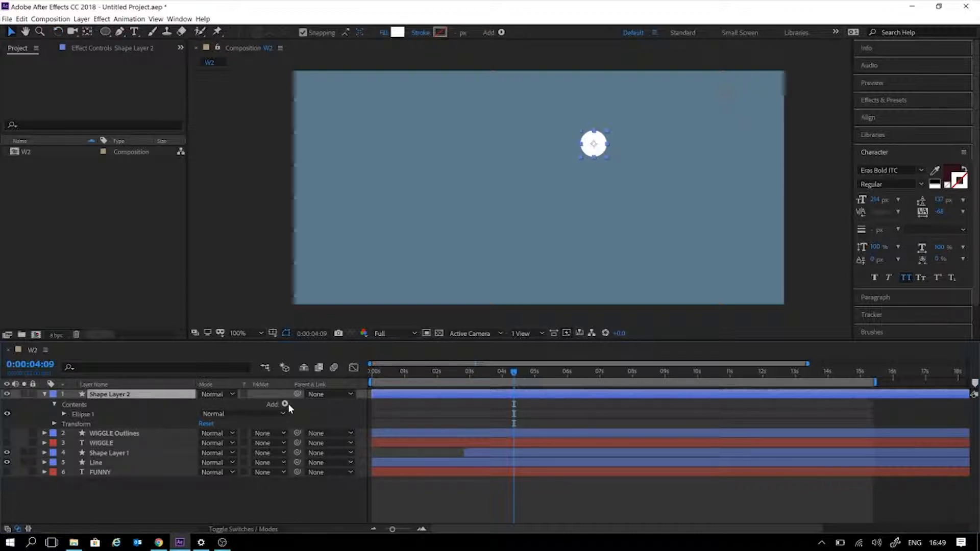
pyautogui.click(285, 404)
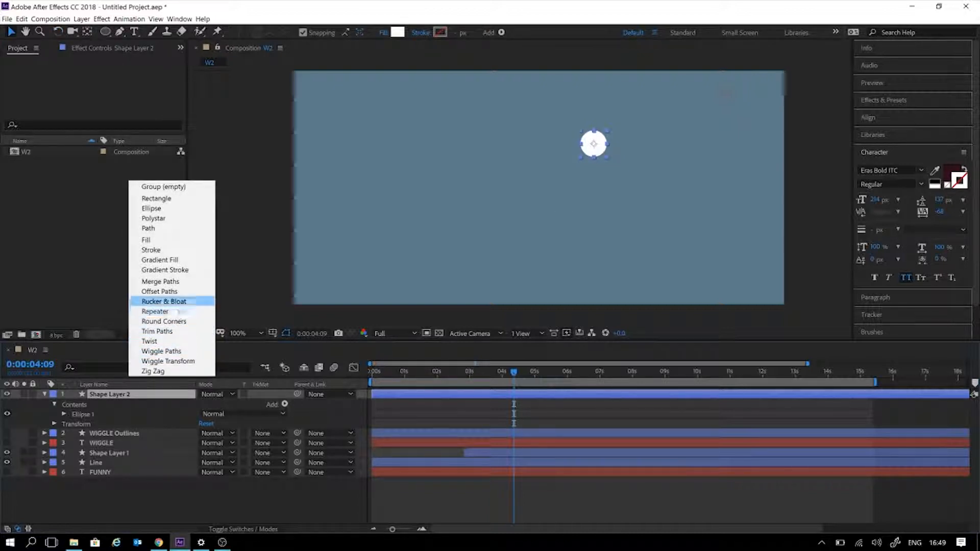
pyautogui.click(158, 311)
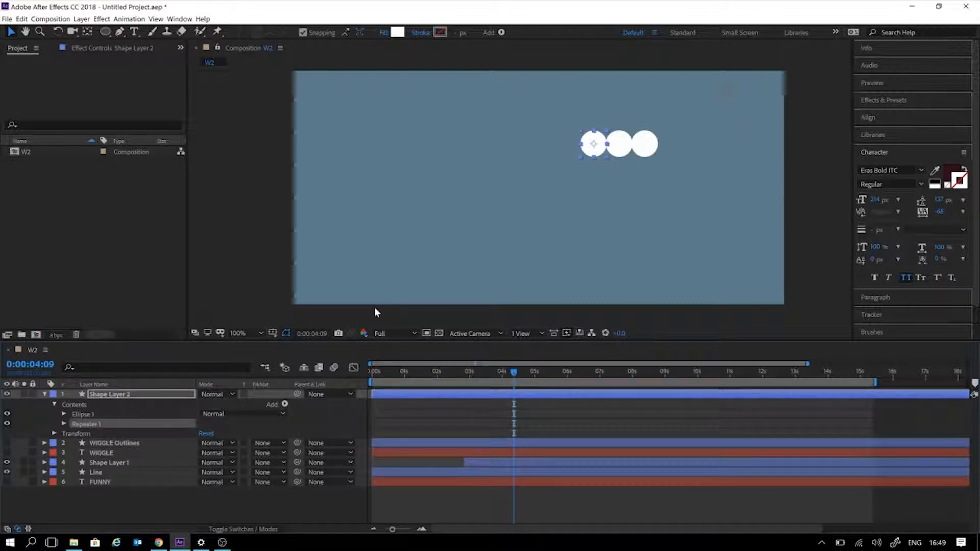
pyautogui.click(64, 423)
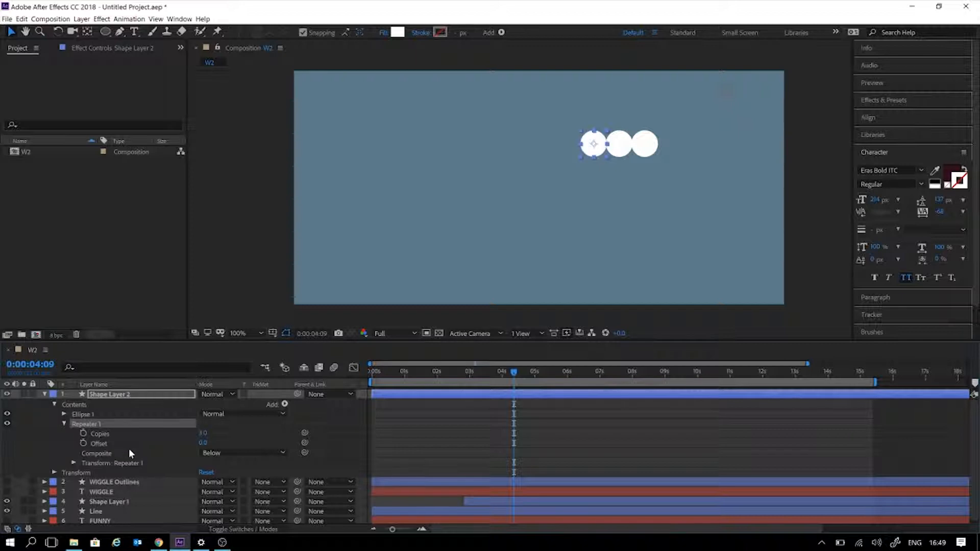
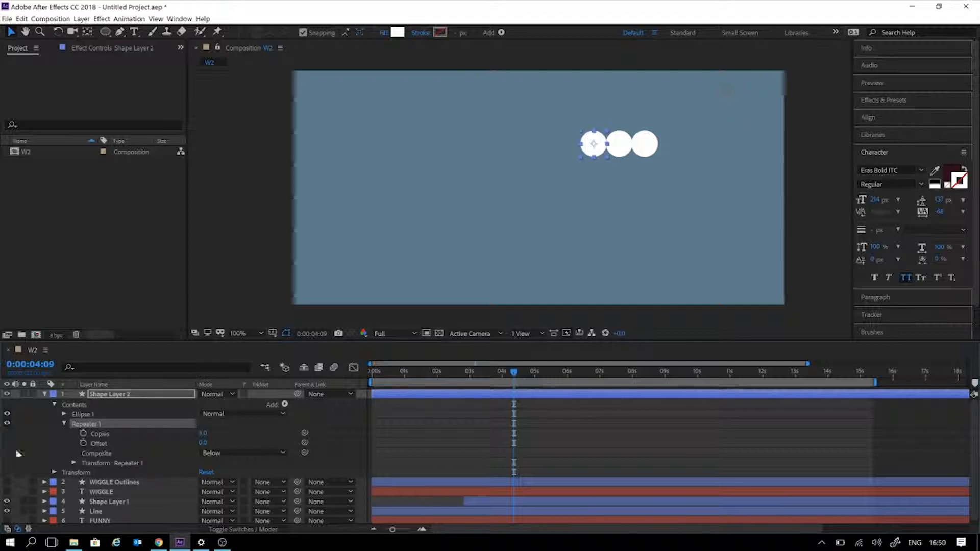
# - Reveal the transform settings of the repeater and of Shape Layer 2, and set the repeater's position to 0, 0
pyautogui.click(74, 462)
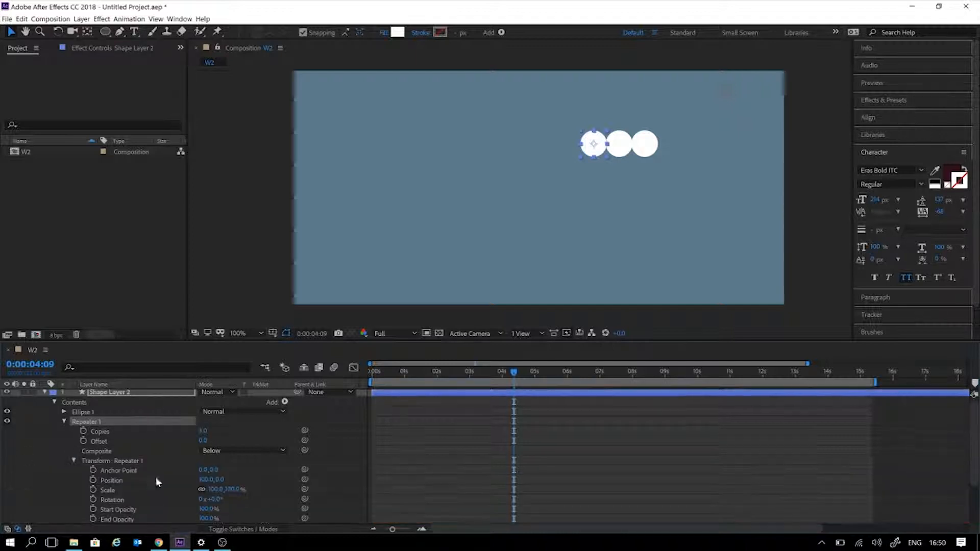
pyautogui.scroll(-2, 186, 519)
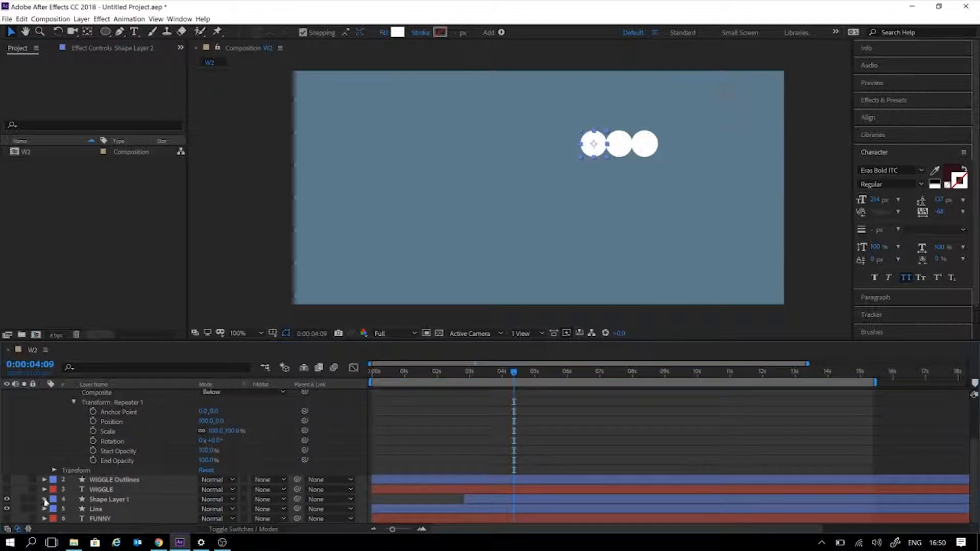
pyautogui.click(54, 470)
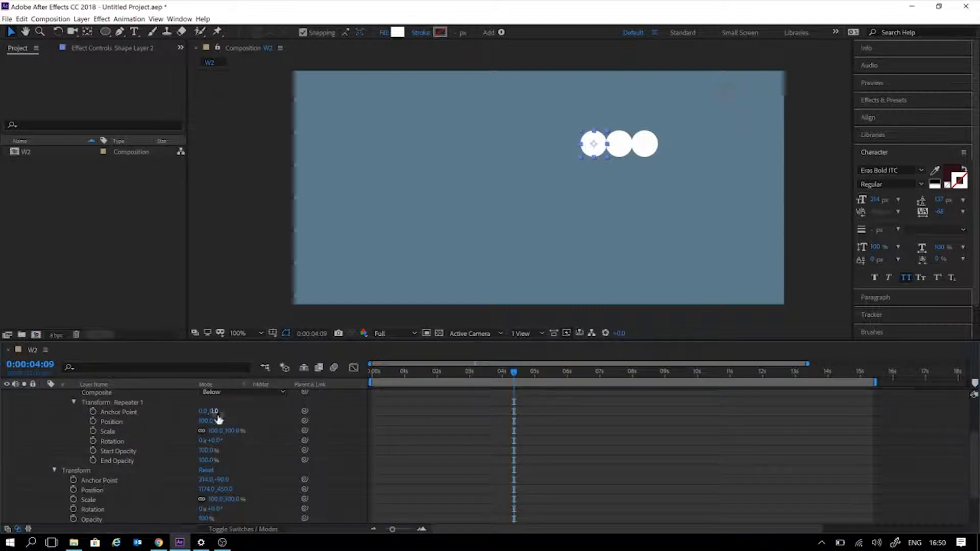
pyautogui.moveTo(204, 421); pyautogui.dragTo(210, 418)
pyautogui.click(212, 419)
pyautogui.click(237, 422)
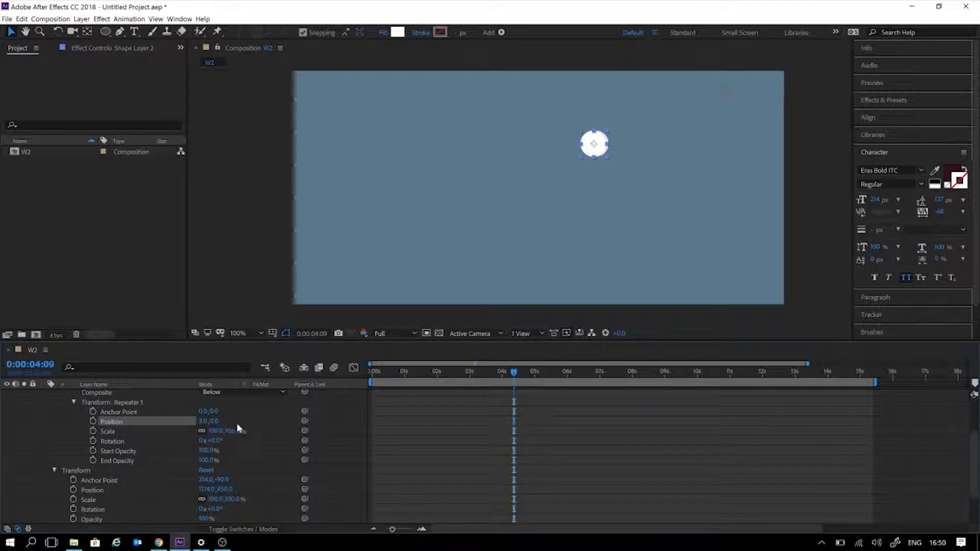
pyautogui.click(201, 421)
pyautogui.write('0')
pyautogui.press('Return')
pyautogui.scroll(-2, 256, 442)
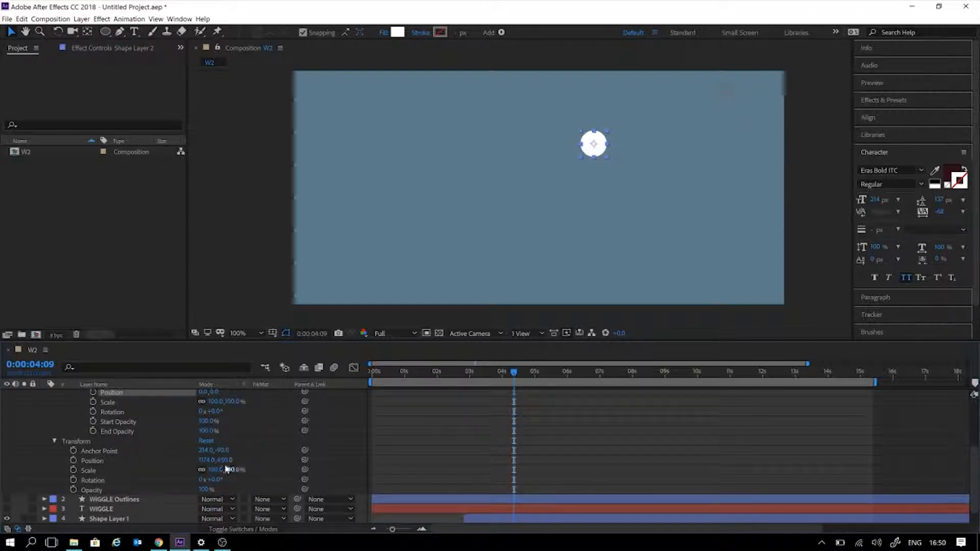
# - Try out rotation on Shape Layer 2 and on its repeater, and undo the change
pyautogui.moveTo(213, 479); pyautogui.dragTo(268, 463)
pyautogui.moveTo(210, 411); pyautogui.dragTo(333, 407)
pyautogui.hotkey('ctrl', 'z')
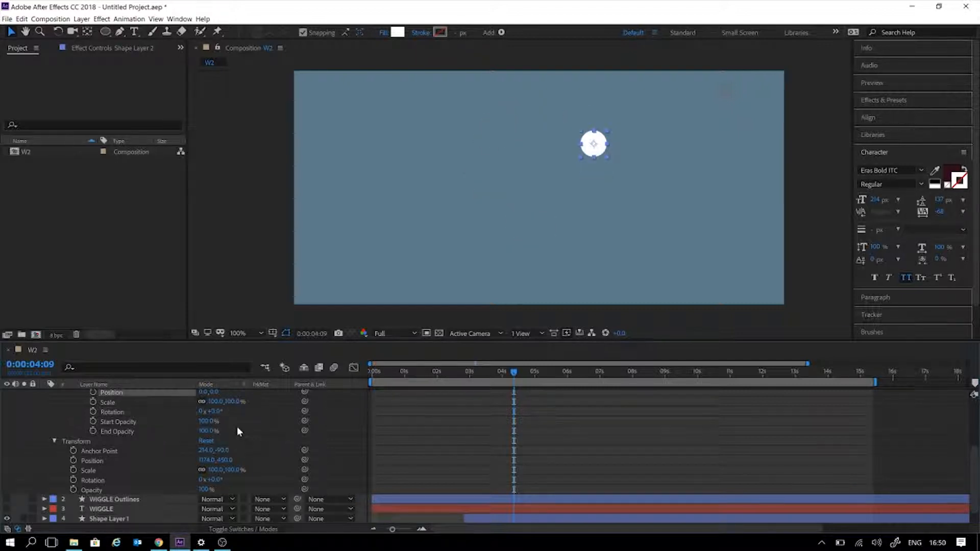
# - Set the repeater's rotation to 49° and try out changes to the layer's own position and scale
pyautogui.moveTo(214, 413); pyautogui.dragTo(238, 412)
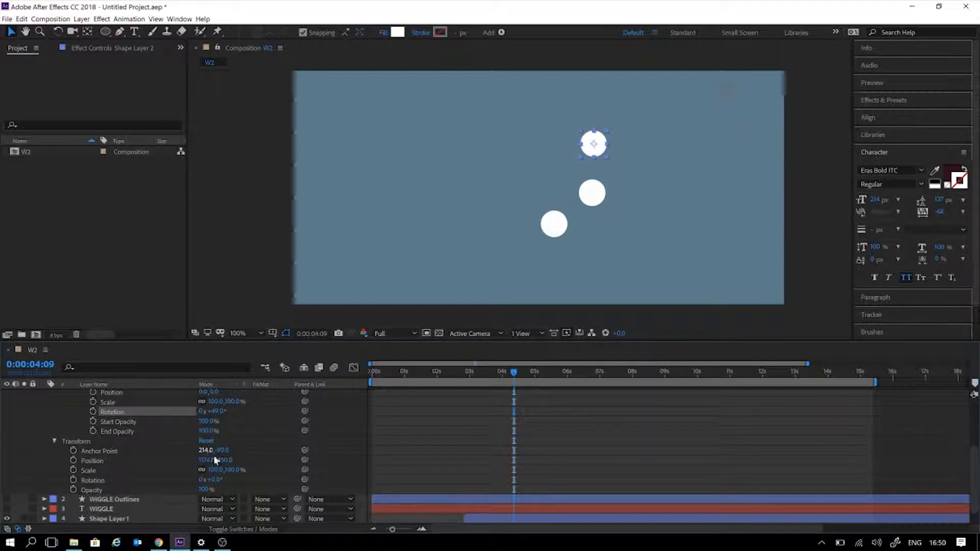
pyautogui.moveTo(221, 460); pyautogui.dragTo(226, 453)
pyautogui.moveTo(218, 469); pyautogui.dragTo(299, 470)
pyautogui.hotkey('ctrl', 'z')
pyautogui.hotkey('ctrl', 'z')
# - Set the repeater to a rotation of 122° and 39 copies
pyautogui.scroll(2, 281, 432)
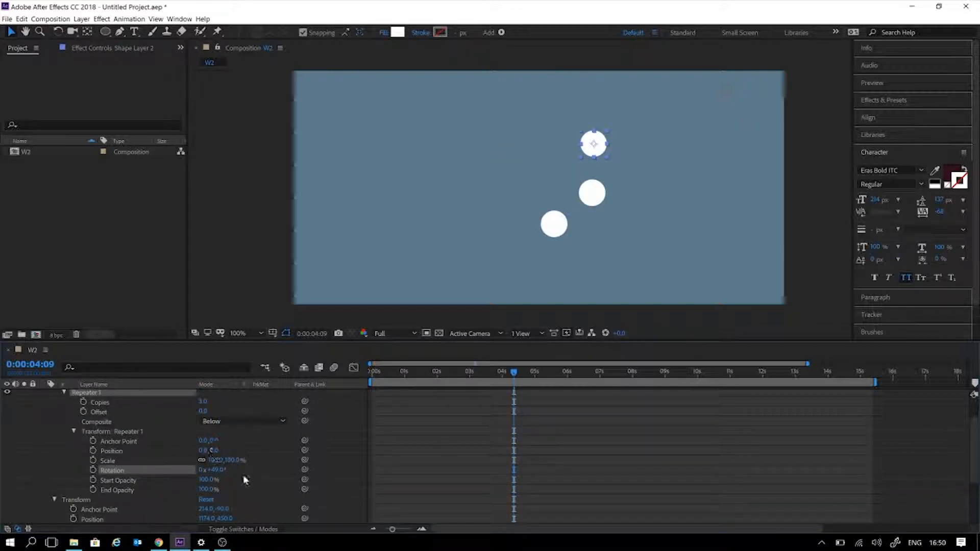
pyautogui.scroll(-1, 228, 476)
pyautogui.moveTo(214, 439); pyautogui.dragTo(265, 443)
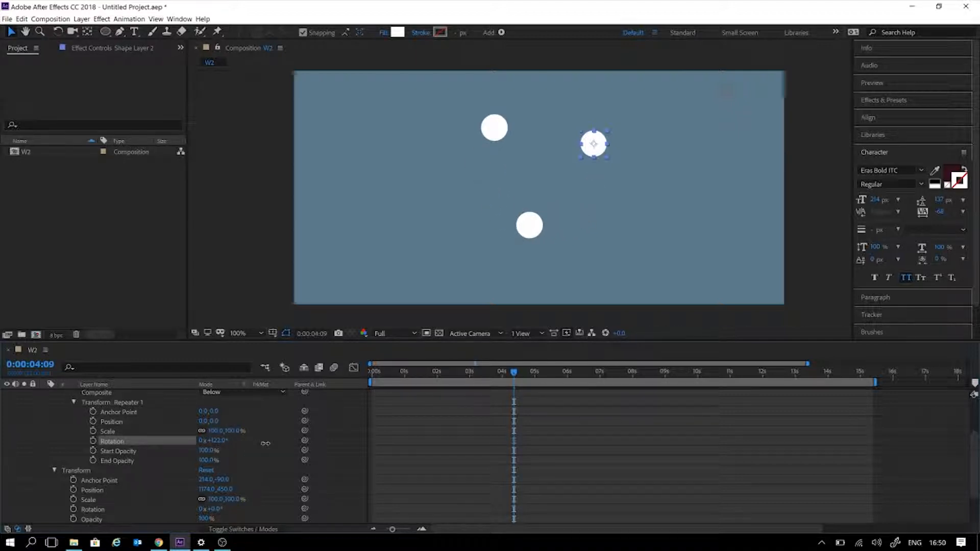
pyautogui.scroll(-1, 638, 265)
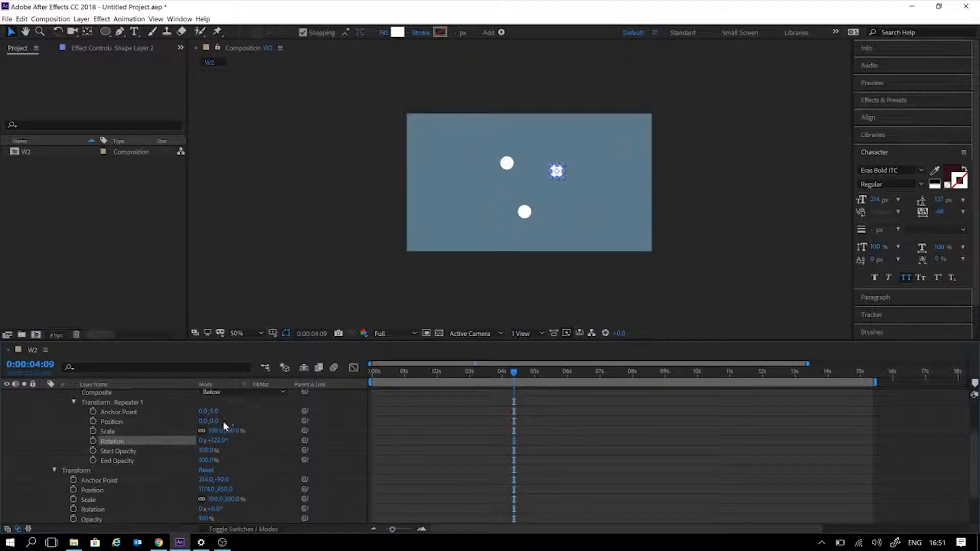
pyautogui.scroll(2, 210, 457)
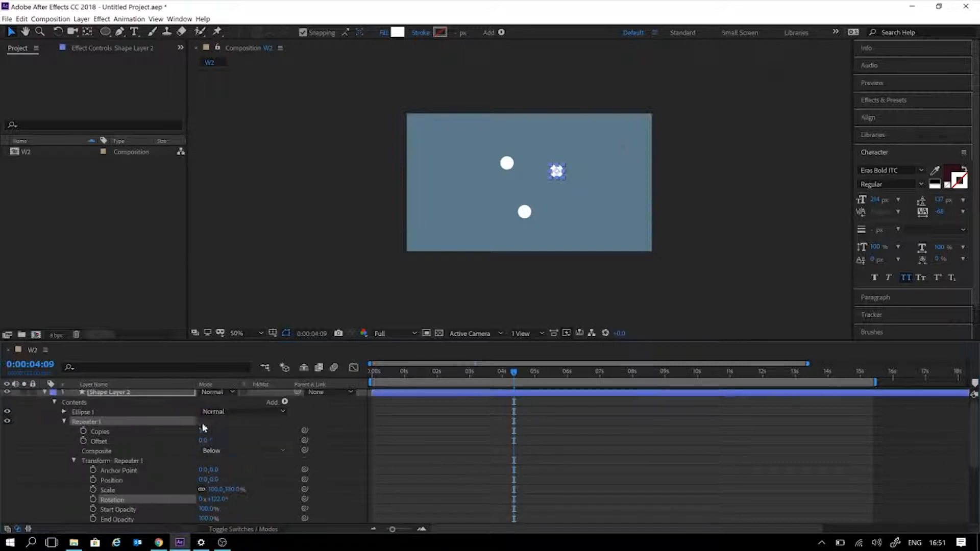
pyautogui.moveTo(204, 432); pyautogui.dragTo(252, 451)
pyautogui.hotkey('ctrl', 'z')
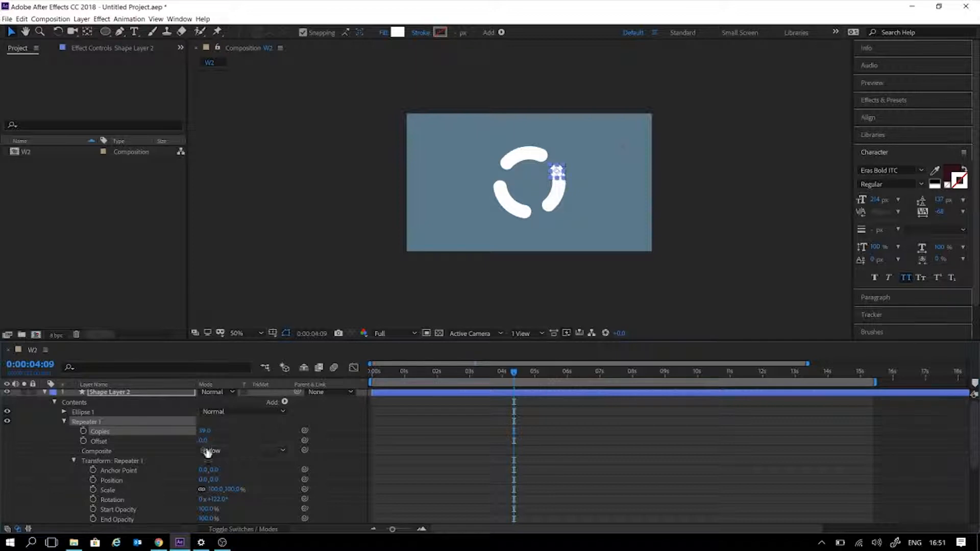
# - Set the repeater's rotation to 98° and scale Shape Layer 2 to 129%
pyautogui.scroll(-1, 192, 459)
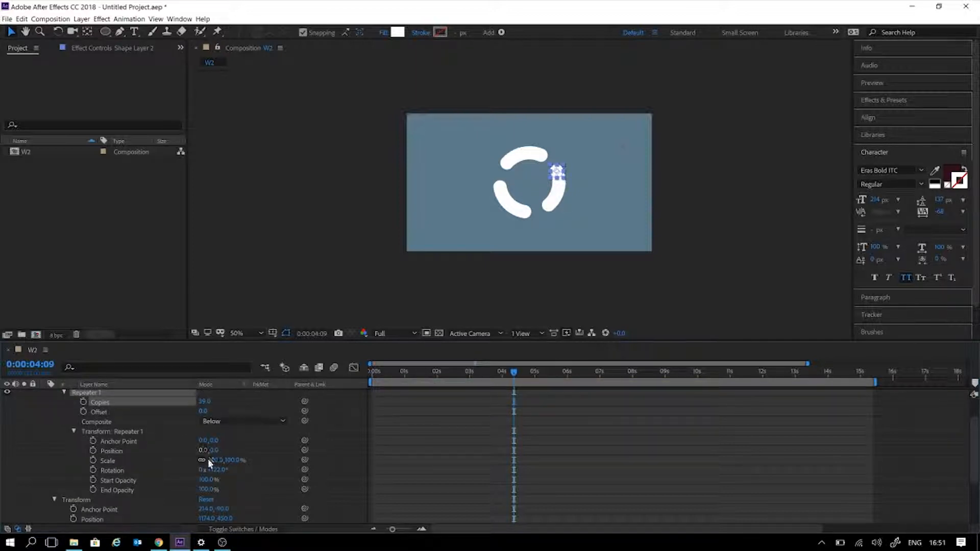
pyautogui.moveTo(215, 470)
pyautogui.mouseDown()
pyautogui.moveTo(192, 469)
pyautogui.moveTo(201, 470)
pyautogui.mouseUp()
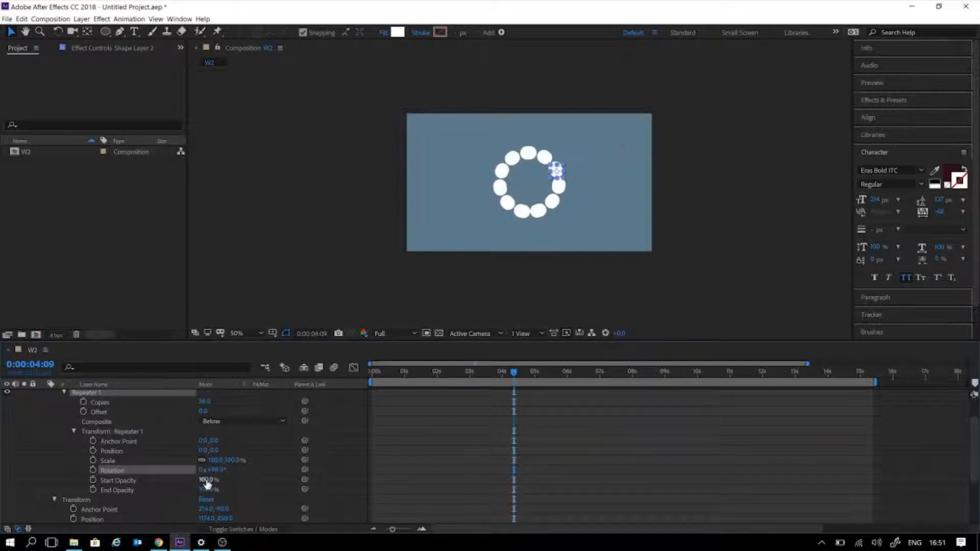
pyautogui.scroll(-1, 213, 490)
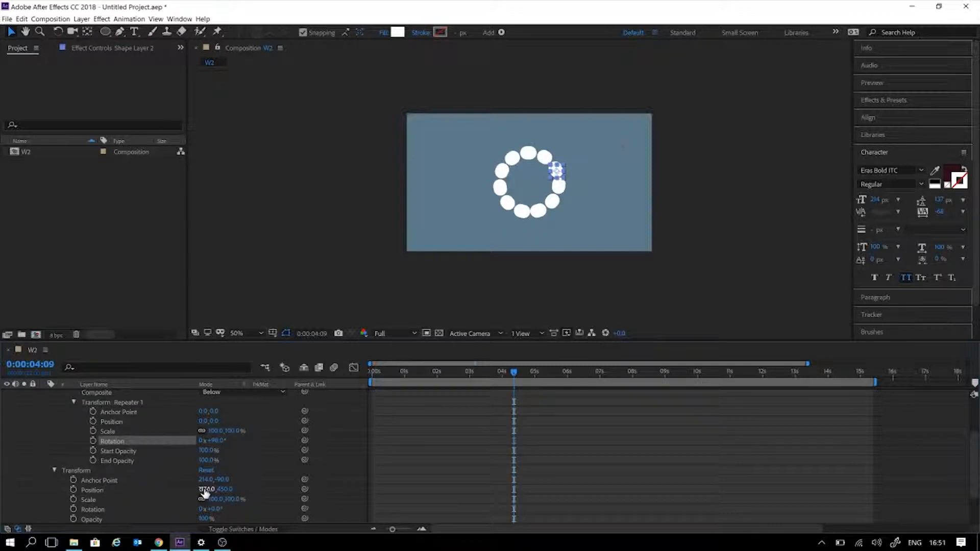
pyautogui.moveTo(204, 490); pyautogui.dragTo(207, 492)
pyautogui.click(211, 500)
pyautogui.write('70')
pyautogui.press('Return')
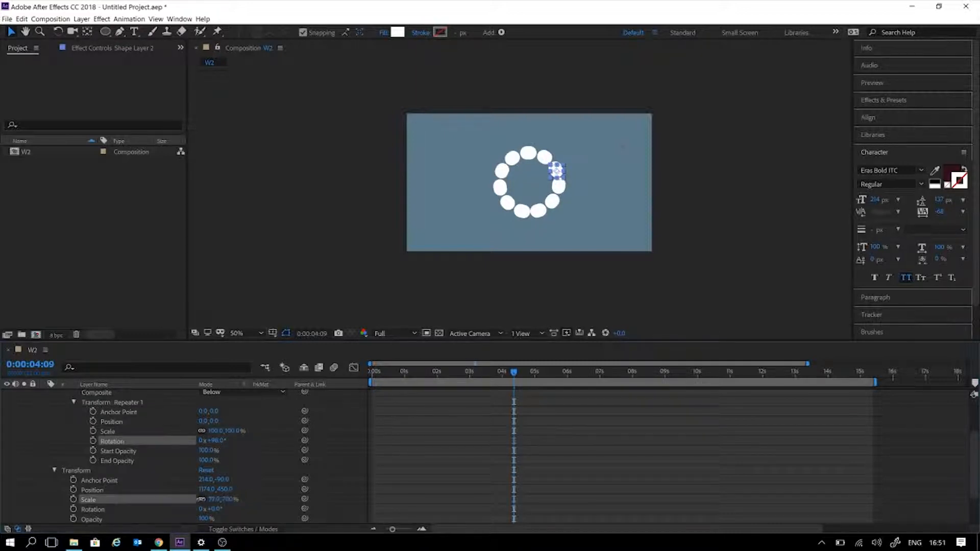
pyautogui.moveTo(176, 500); pyautogui.dragTo(228, 499)
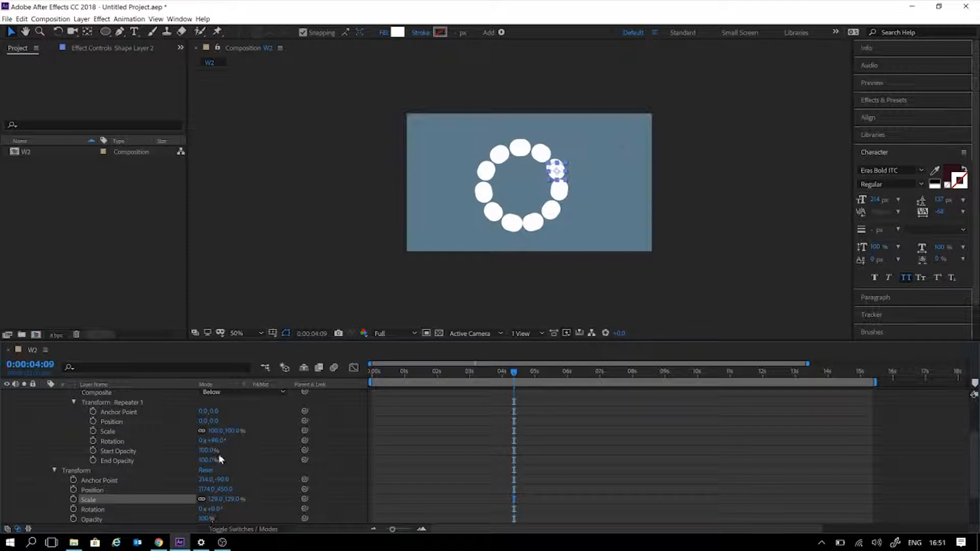
# - Reduce the repeater to 11 copies and shift the layer's anchor point to 145.3 horizontally
pyautogui.scroll(1, 213, 465)
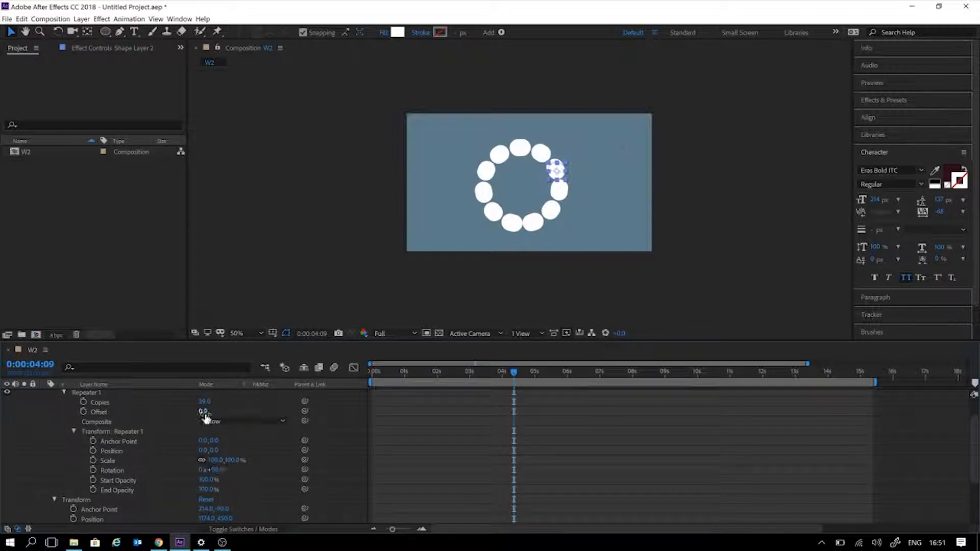
pyautogui.moveTo(205, 406); pyautogui.dragTo(185, 402)
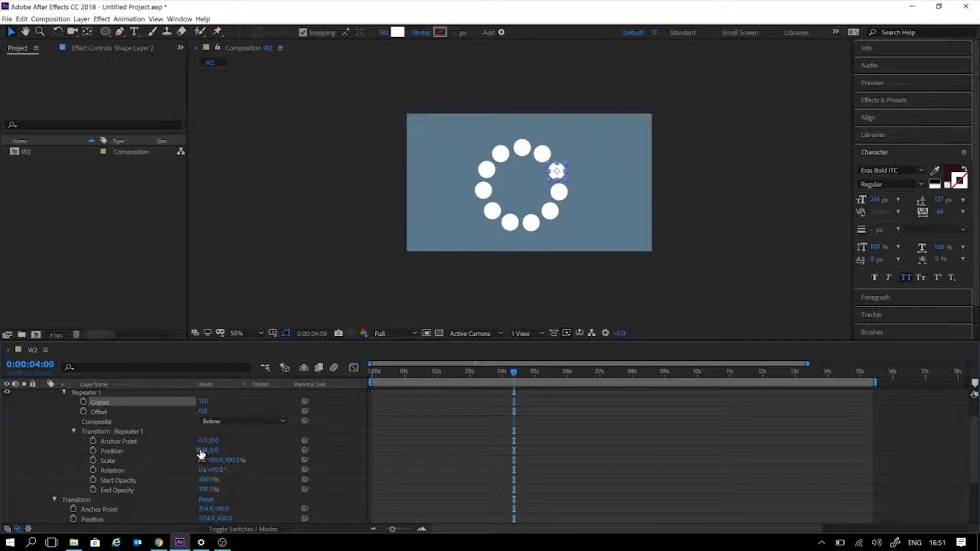
pyautogui.moveTo(206, 512); pyautogui.dragTo(97, 498)
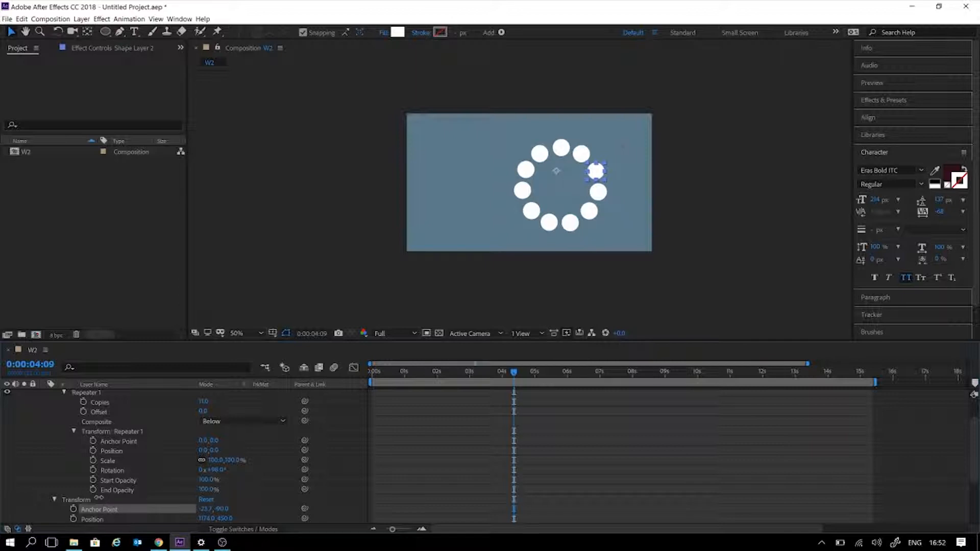
pyautogui.hotkey('ctrl', 'z')
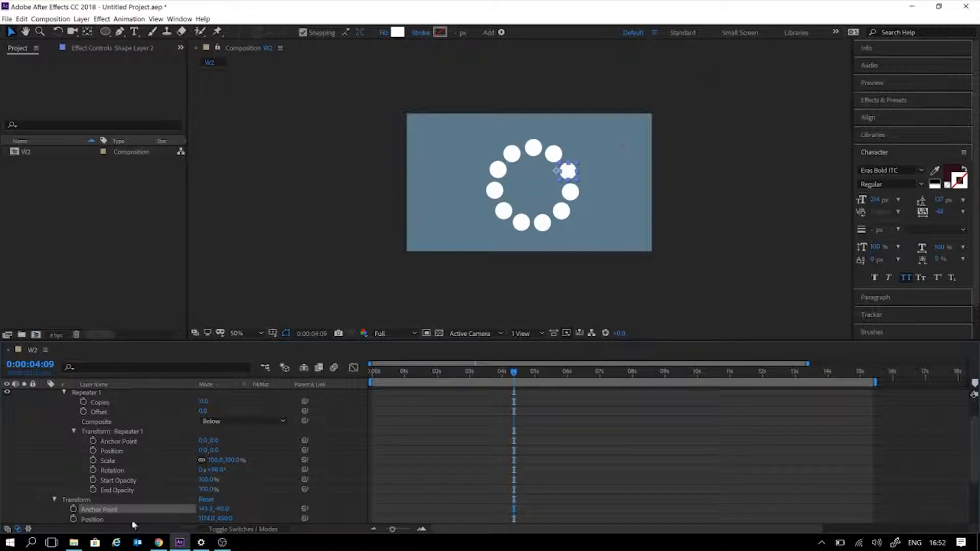
# - Try out the repeater's anchor point and end opacity, undoing each change
pyautogui.moveTo(204, 444); pyautogui.dragTo(116, 466)
pyautogui.hotkey('ctrl', 'z')
pyautogui.scroll(-1, 185, 478)
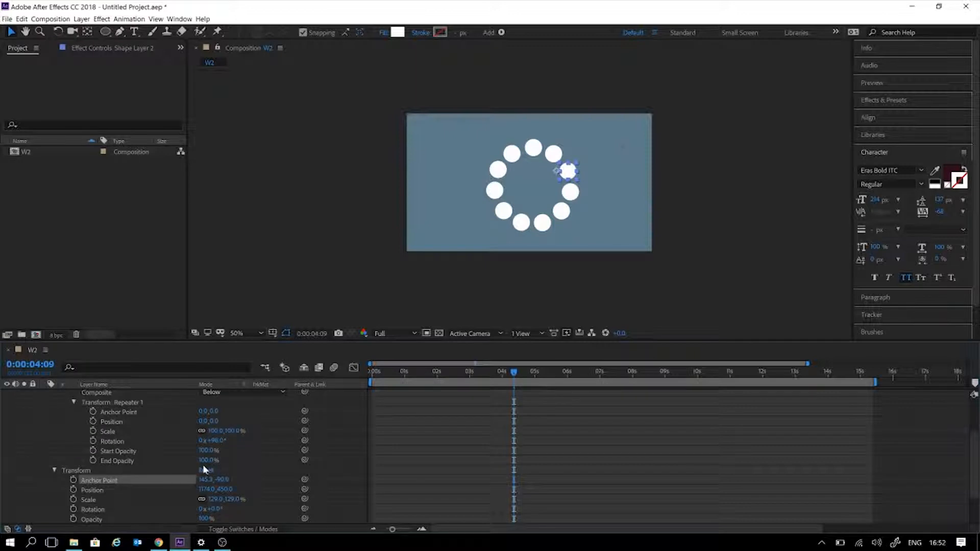
pyautogui.moveTo(205, 461); pyautogui.dragTo(271, 460)
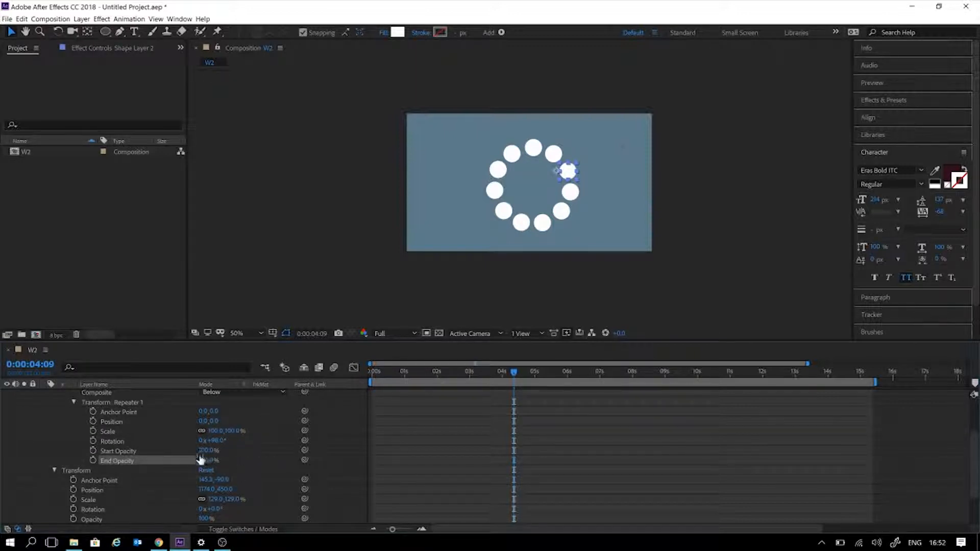
pyautogui.hotkey('ctrl', 'z')
# - Set the repeater to 6 copies with a rotation of 15°
pyautogui.moveTo(209, 440); pyautogui.dragTo(246, 437)
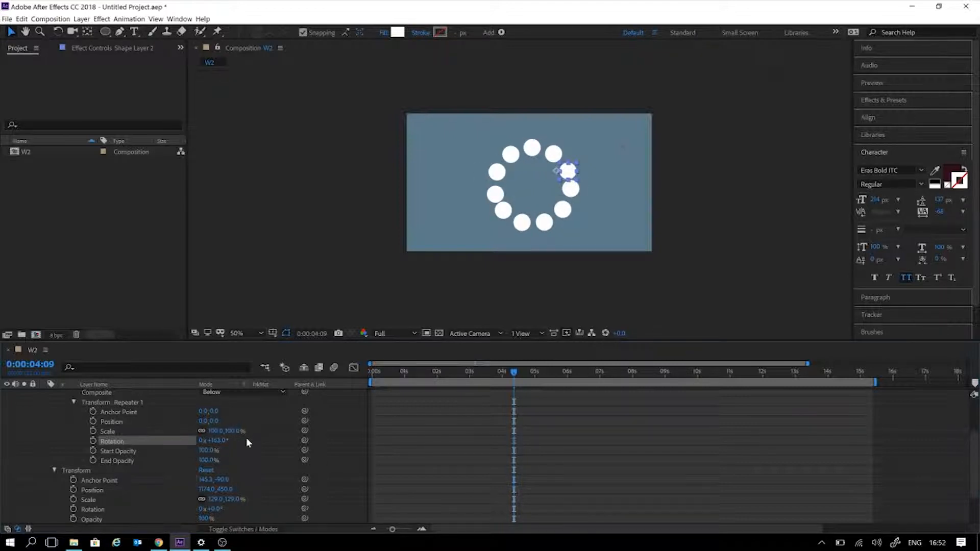
pyautogui.scroll(1, 246, 437)
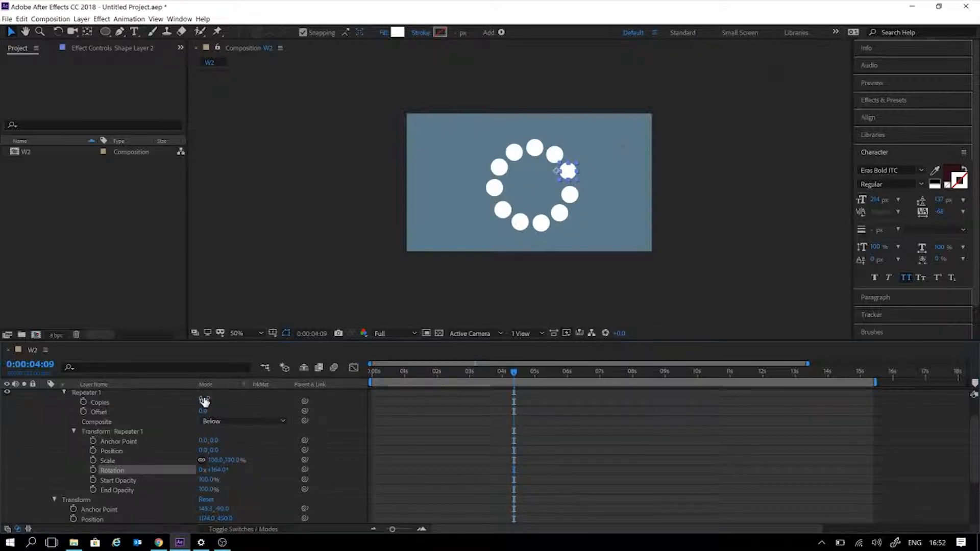
pyautogui.moveTo(204, 401)
pyautogui.mouseDown()
pyautogui.moveTo(188, 401)
pyautogui.moveTo(202, 401)
pyautogui.mouseUp()
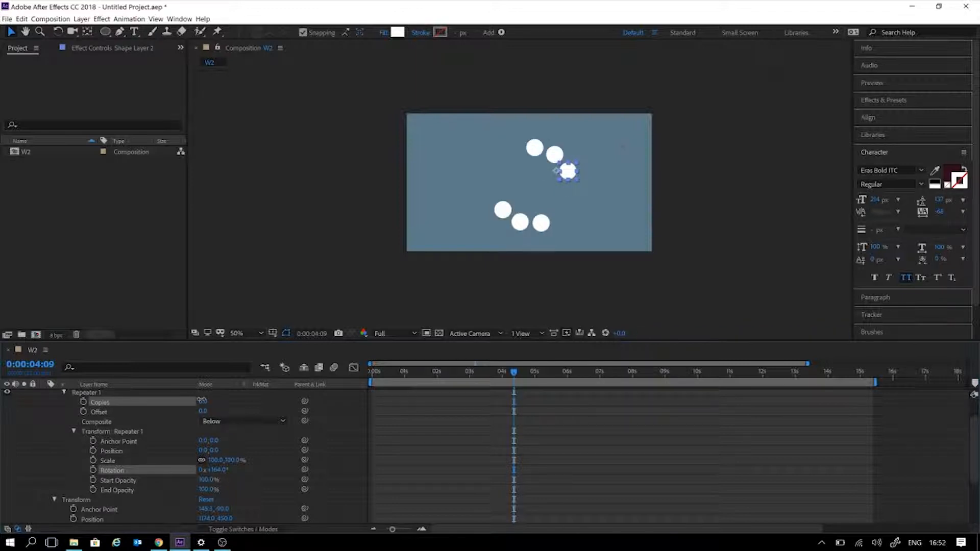
pyautogui.click(213, 469)
pyautogui.moveTo(214, 470); pyautogui.dragTo(205, 470)
pyautogui.click(217, 469)
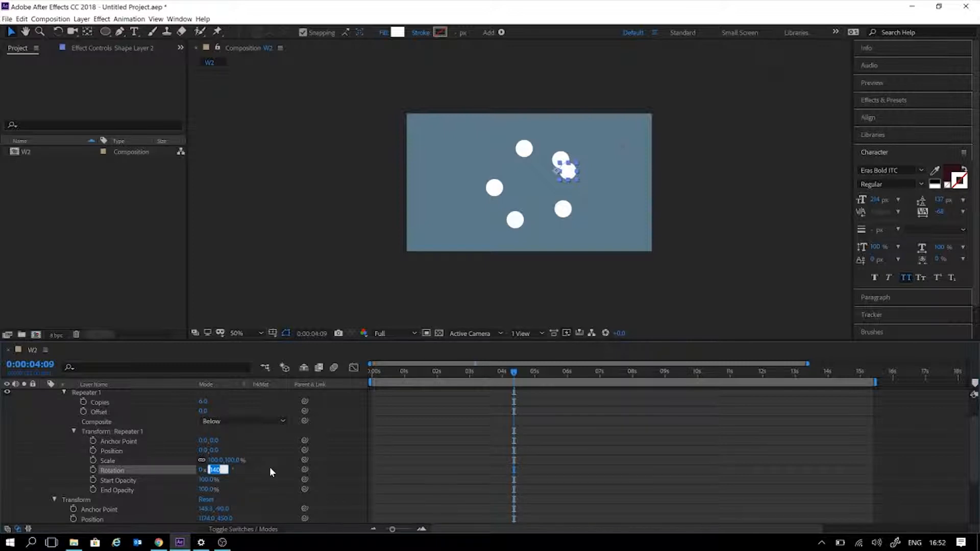
pyautogui.write('15')
pyautogui.press('Return')
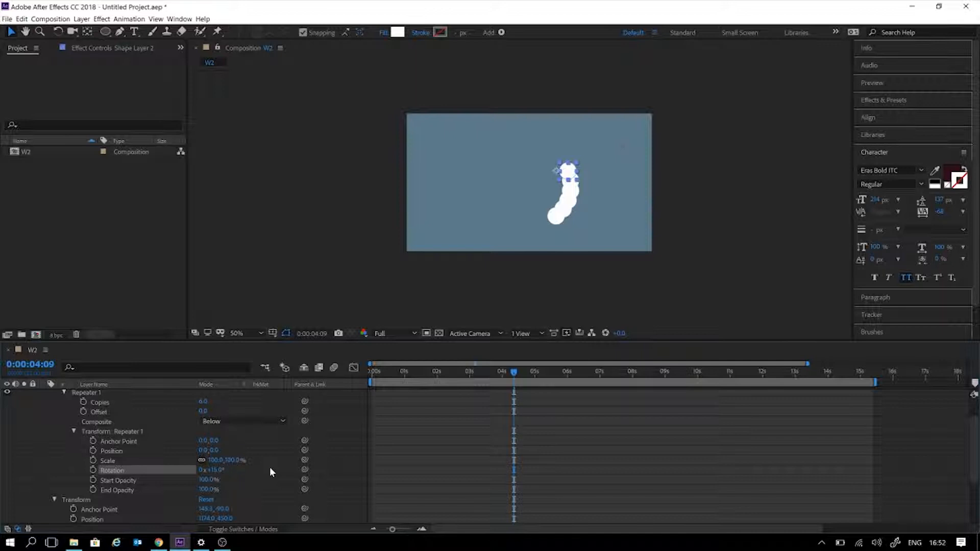
# - Try repeater rotations of 45°, 90° and 70°, ending at 74°
pyautogui.click(216, 470)
pyautogui.write('45')
pyautogui.press('Return')
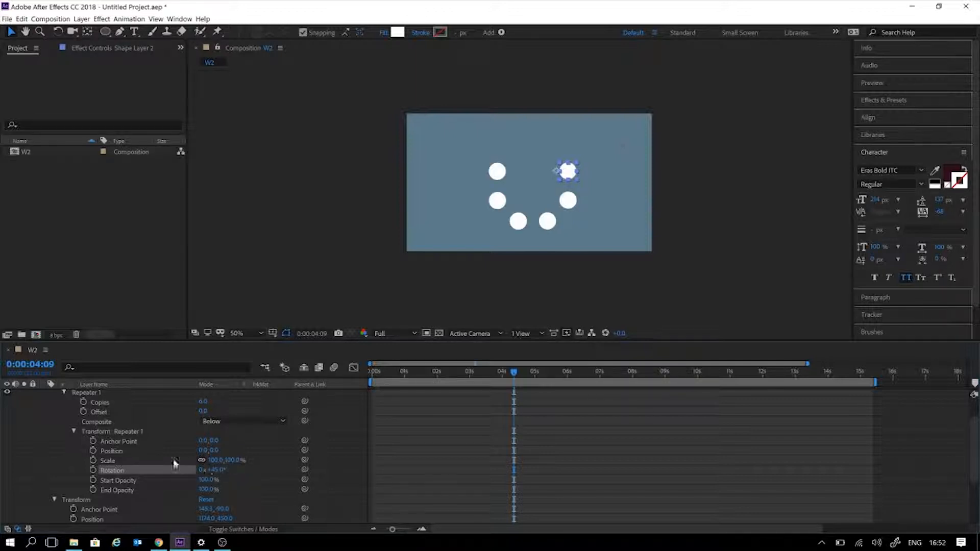
pyautogui.click(217, 470)
pyautogui.press('Return')
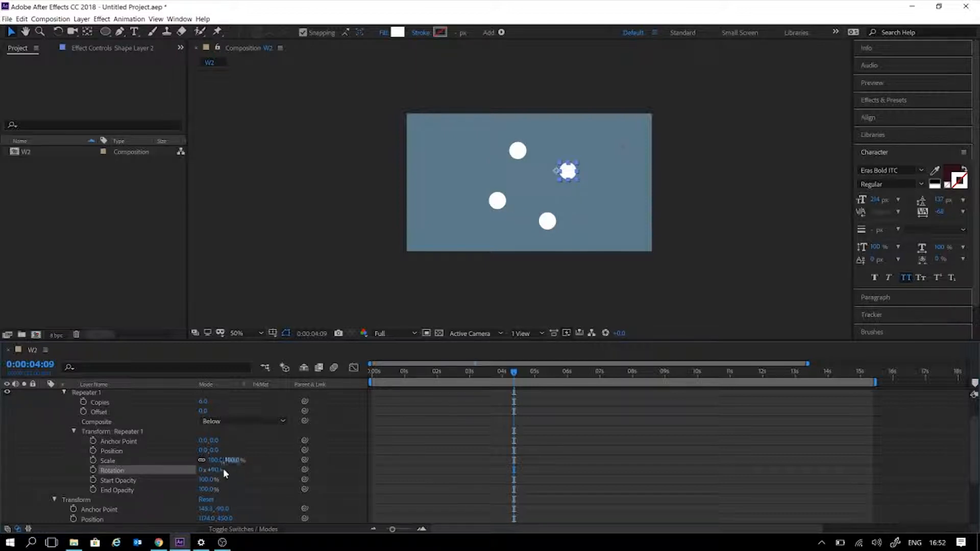
pyautogui.click(227, 470)
pyautogui.write('70')
pyautogui.press('Return')
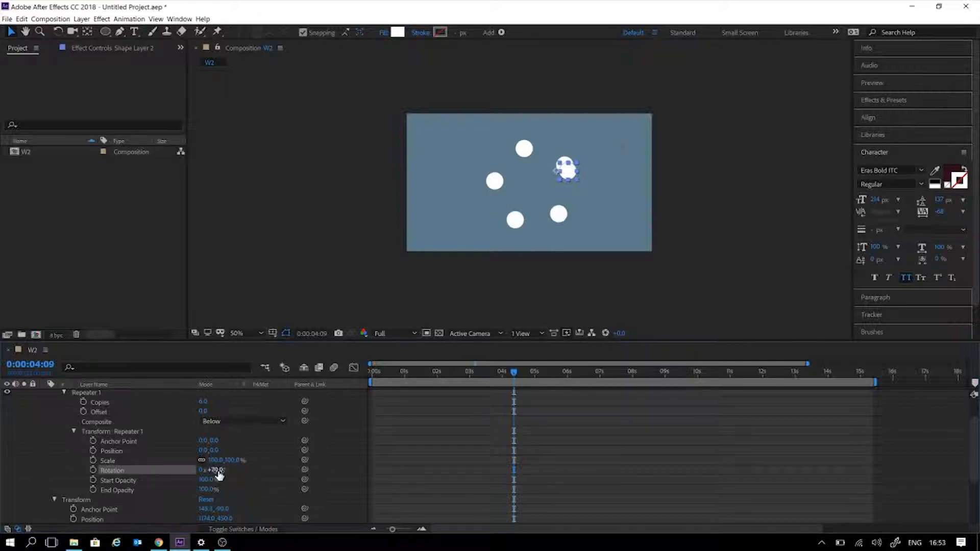
pyautogui.moveTo(223, 470)
pyautogui.mouseDown()
pyautogui.moveTo(252, 467)
pyautogui.moveTo(217, 467)
pyautogui.mouseUp()
# - Increase the repeater to 12 copies and adjust its rotation to 85°
pyautogui.scroll(2, 250, 457)
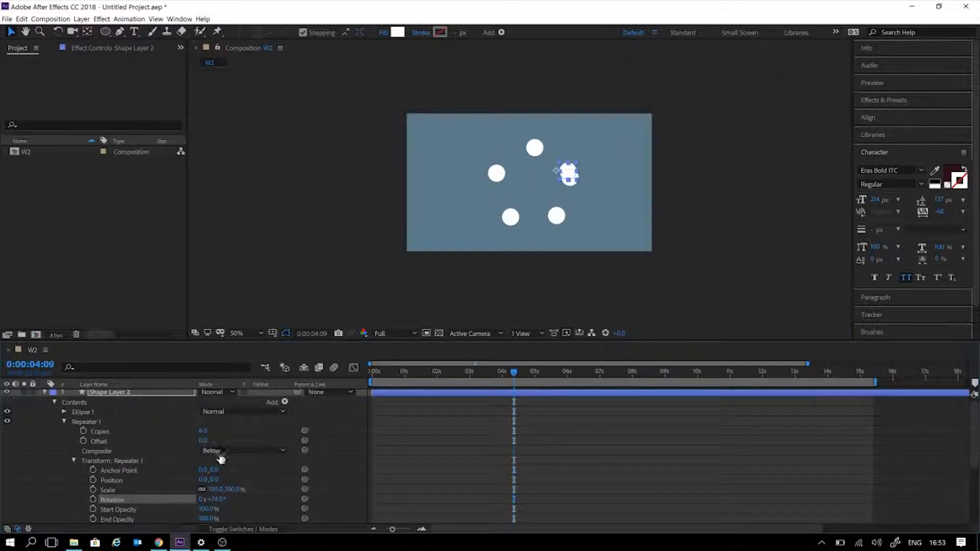
pyautogui.click(203, 430)
pyautogui.write('12')
pyautogui.press('Return')
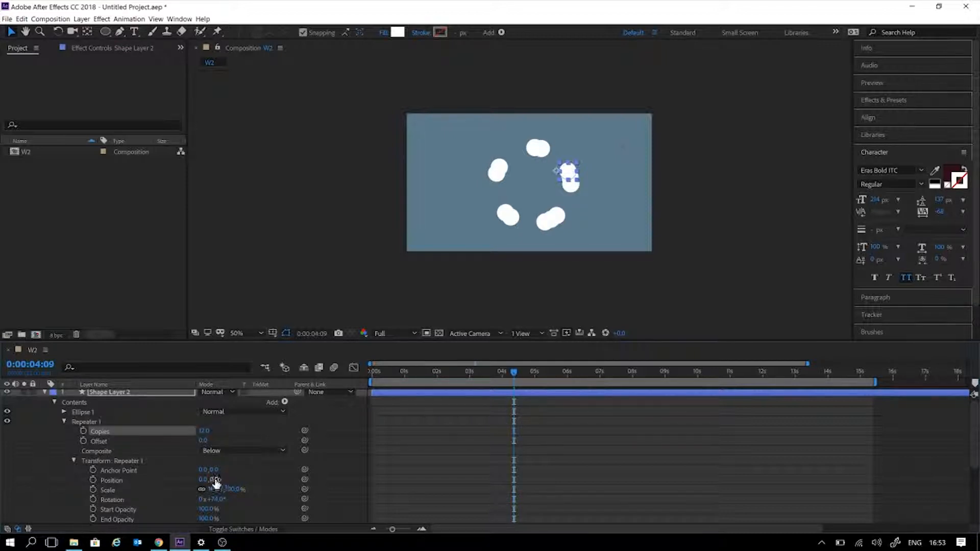
pyautogui.scroll(-1, 225, 492)
pyautogui.moveTo(217, 473)
pyautogui.mouseDown()
pyautogui.moveTo(235, 470)
pyautogui.moveTo(200, 469)
pyautogui.moveTo(235, 469)
pyautogui.moveTo(226, 474)
pyautogui.mouseUp()
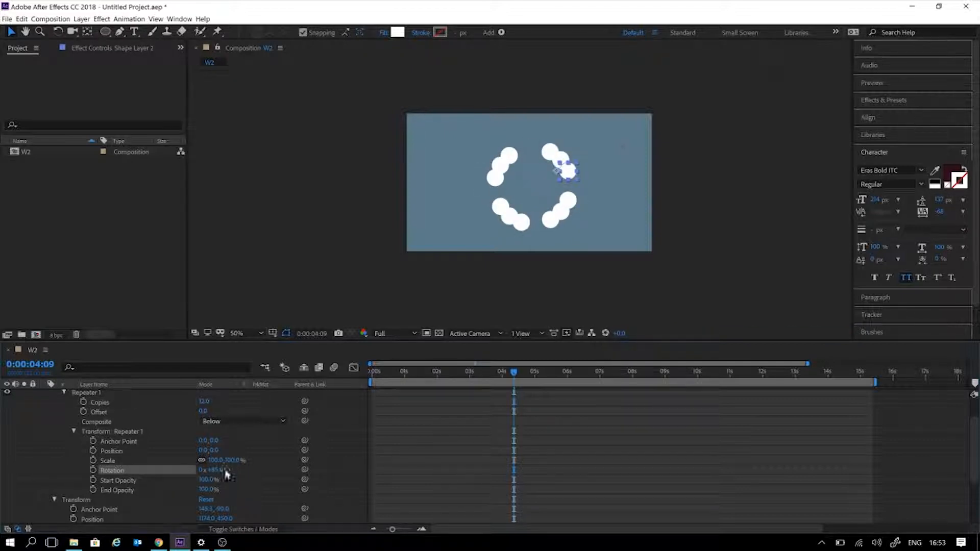
# - Shift Shape Layer 2's anchor point horizontally to 80.3
pyautogui.scroll(-1, 253, 472)
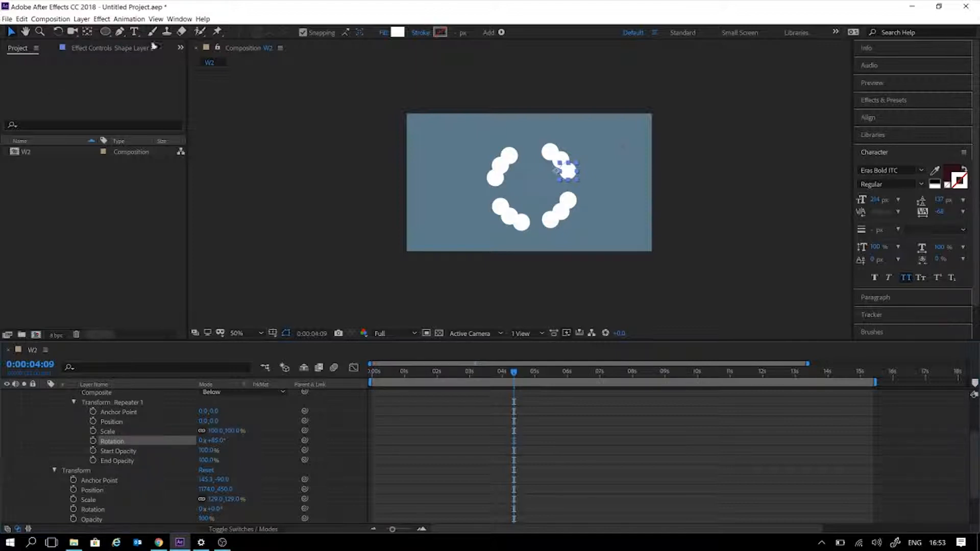
pyautogui.scroll(-3, 219, 430)
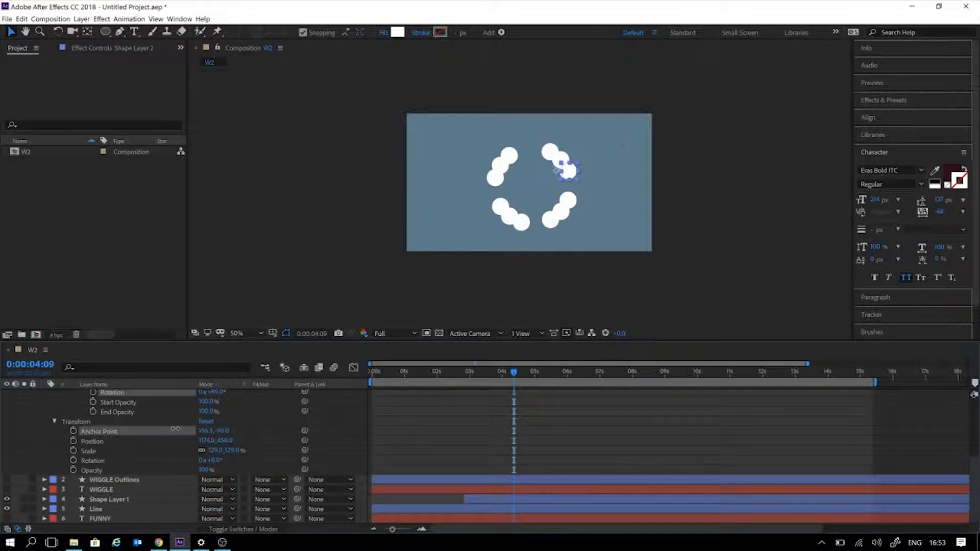
pyautogui.moveTo(232, 430); pyautogui.dragTo(267, 425)
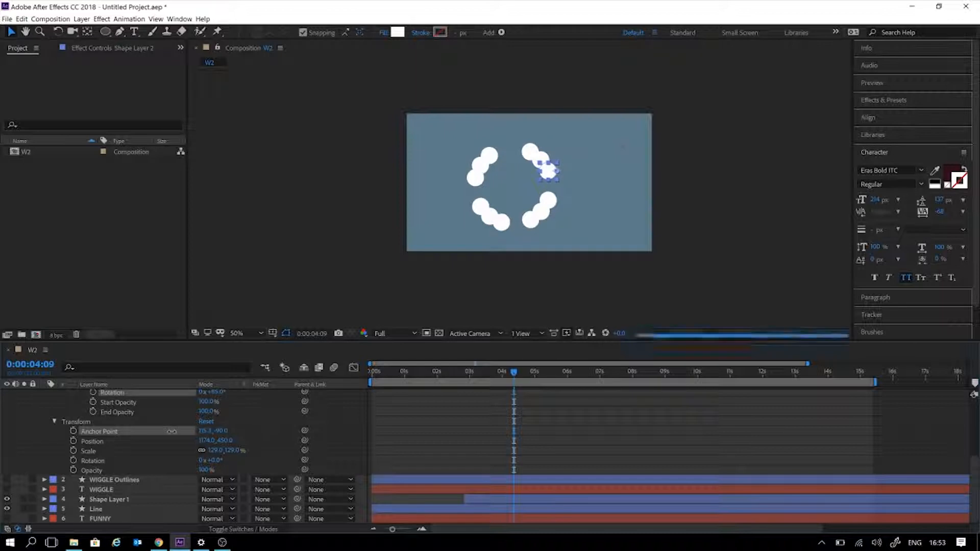
# - Set the repeater's position to 0, -11, scale to 111%, rotation to 1x+23° and start opacity to 0%
pyautogui.scroll(5, 367, 446)
pyautogui.moveTo(211, 485)
pyautogui.mouseDown()
pyautogui.moveTo(93, 501)
pyautogui.moveTo(204, 481)
pyautogui.moveTo(212, 492)
pyautogui.moveTo(176, 482)
pyautogui.moveTo(268, 480)
pyautogui.moveTo(196, 481)
pyautogui.moveTo(210, 478)
pyautogui.moveTo(123, 511)
pyautogui.moveTo(36, 510)
pyautogui.mouseUp()
pyautogui.click(630, 423)
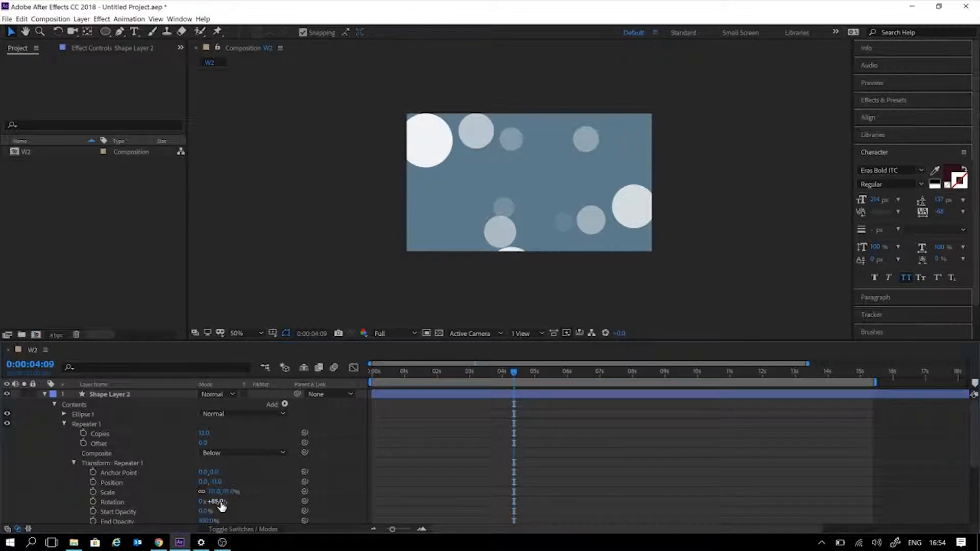
pyautogui.moveTo(230, 505); pyautogui.dragTo(337, 457)
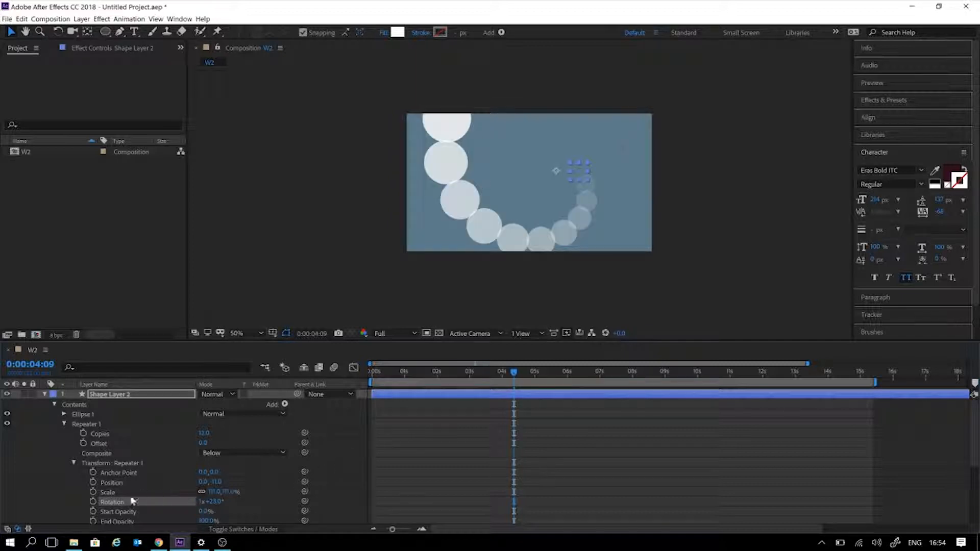
# - Add the expression wiggle(12,44) to the repeater's rotation and preview the animation
pyautogui.keyDown('alt'); pyautogui.click(93, 502); pyautogui.keyUp('alt')
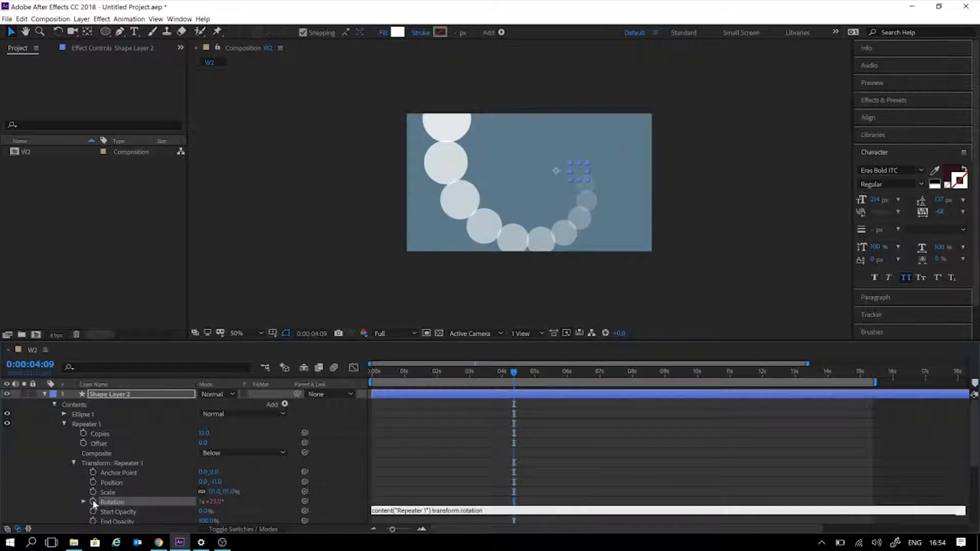
pyautogui.keyDown('alt'); pyautogui.click(93, 502); pyautogui.keyUp('alt')
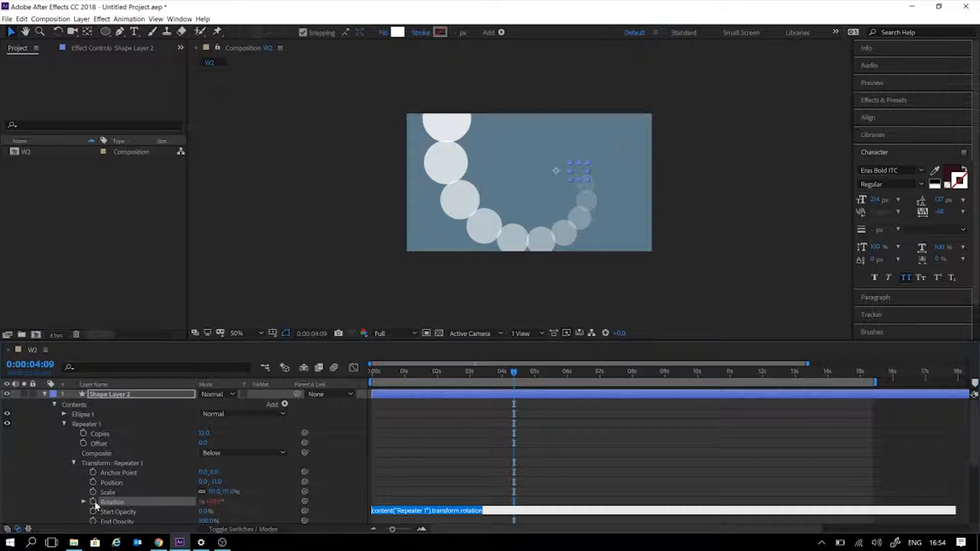
pyautogui.write('wiggle(12,44)')
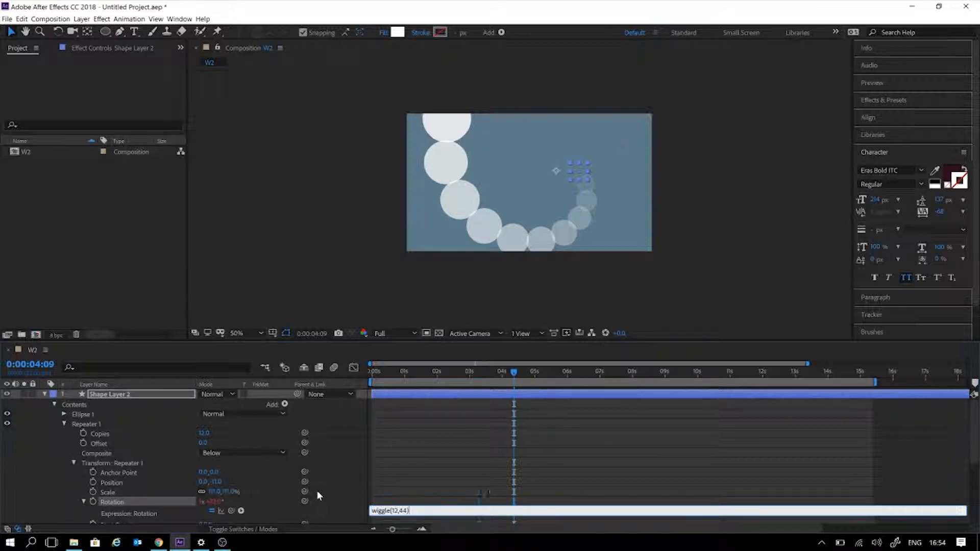
pyautogui.click(662, 464)
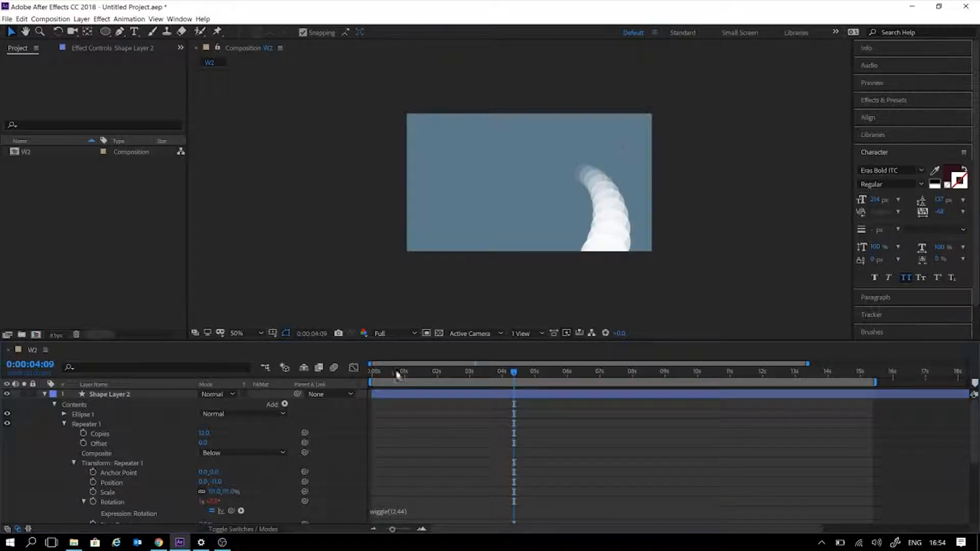
pyautogui.press('space')
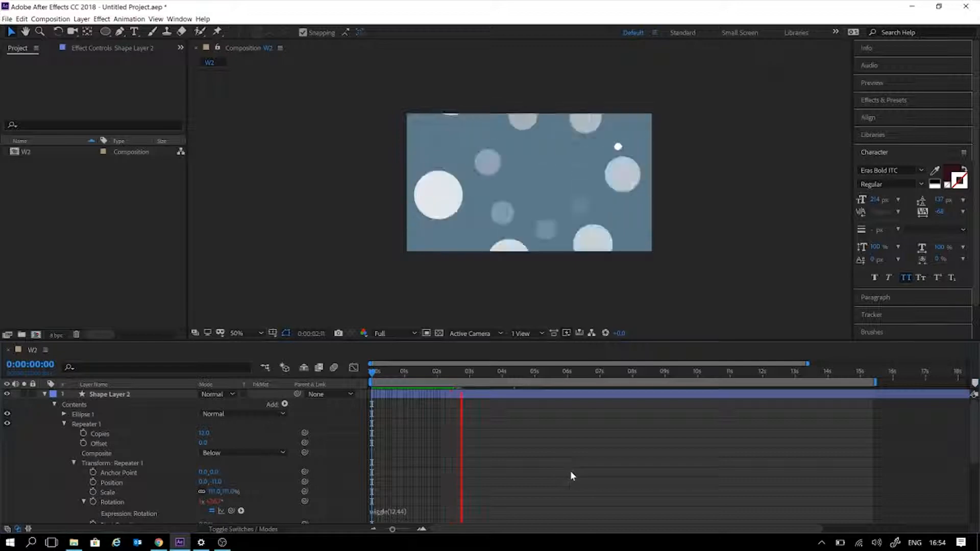
pyautogui.press('space')
pyautogui.press('space')
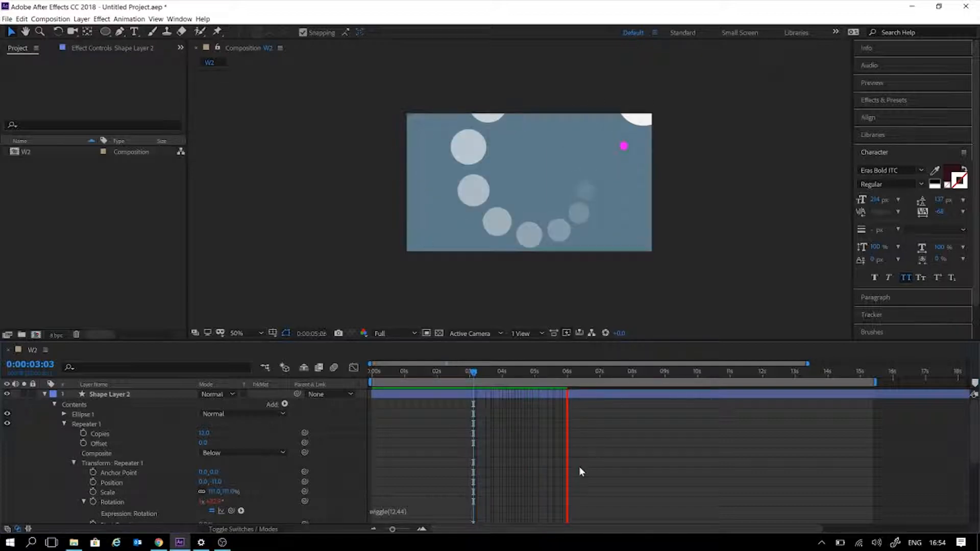
pyautogui.press('space')
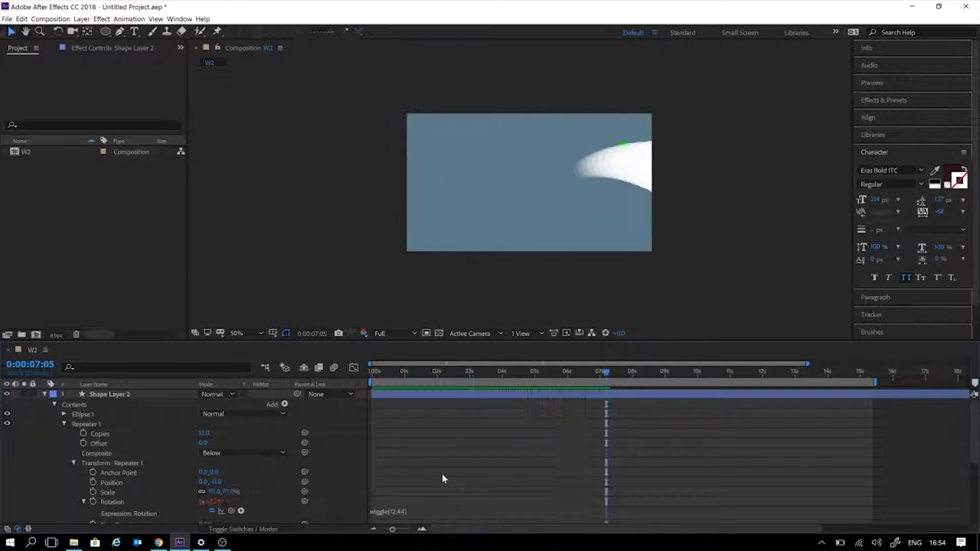
# - Add the expression wiggle(12,44) to the repeater's position and preview the animation from the start
pyautogui.keyDown('alt'); pyautogui.click(93, 483); pyautogui.keyUp('alt')
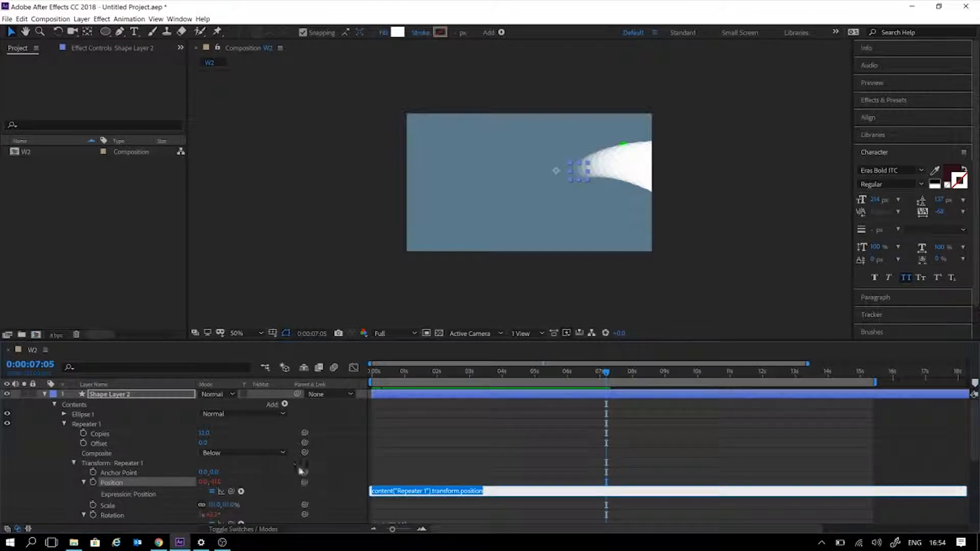
pyautogui.write('wiggle(12,44)')
pyautogui.click(467, 461)
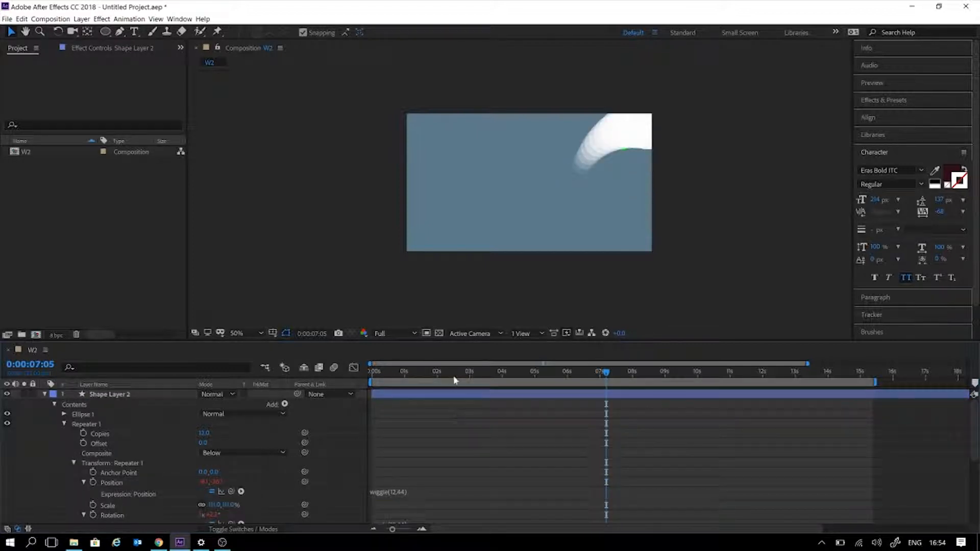
pyautogui.press('Home')
pyautogui.press('space')
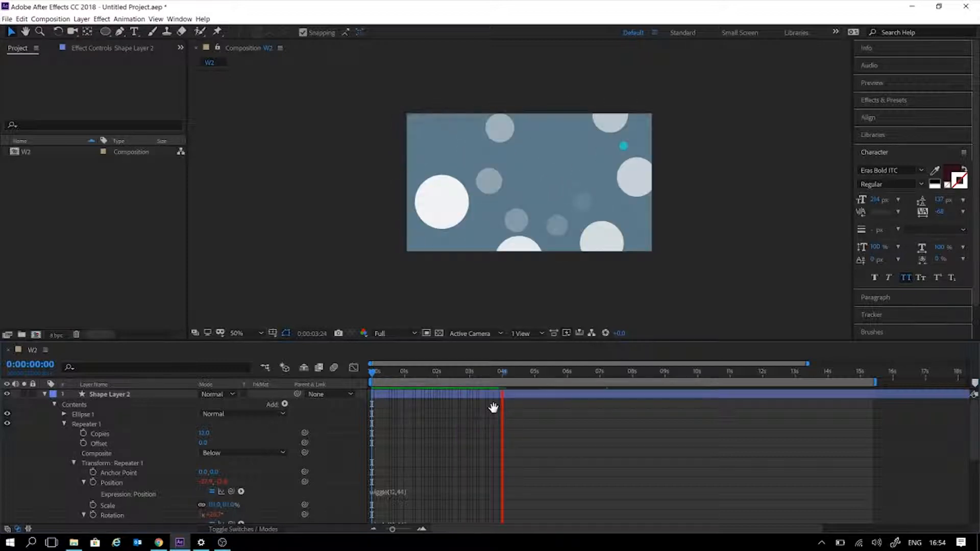
pyautogui.press('space')
pyautogui.press('space')
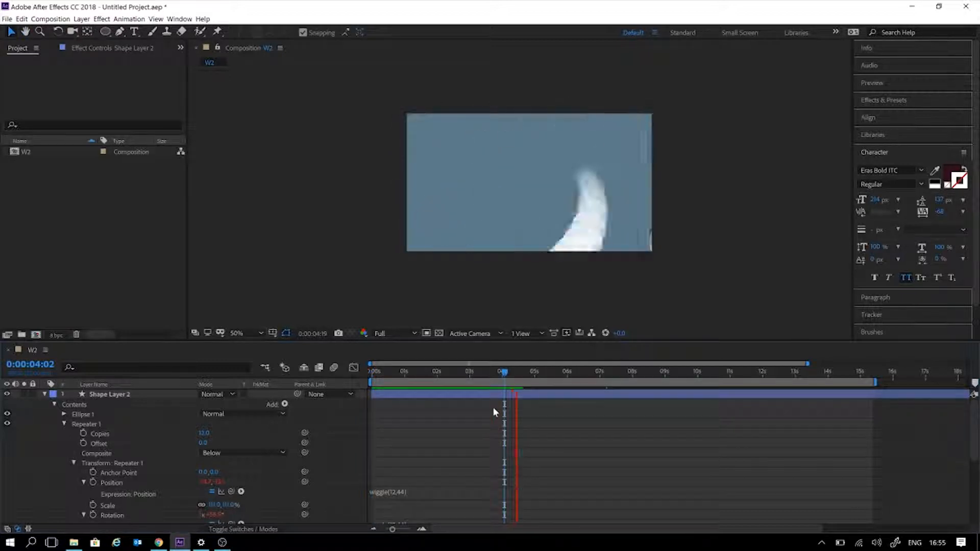
pyautogui.press('space')
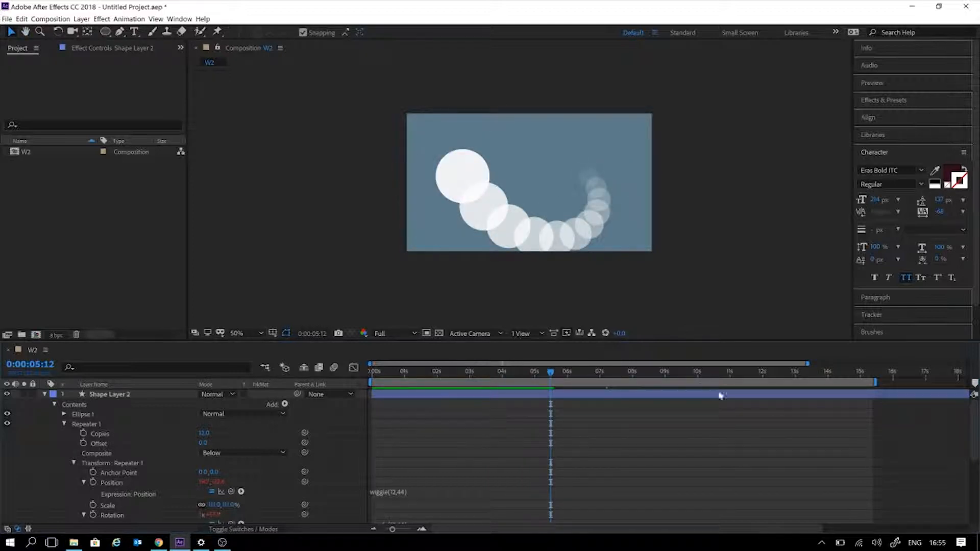
pyautogui.scroll(-5, 839, 456)
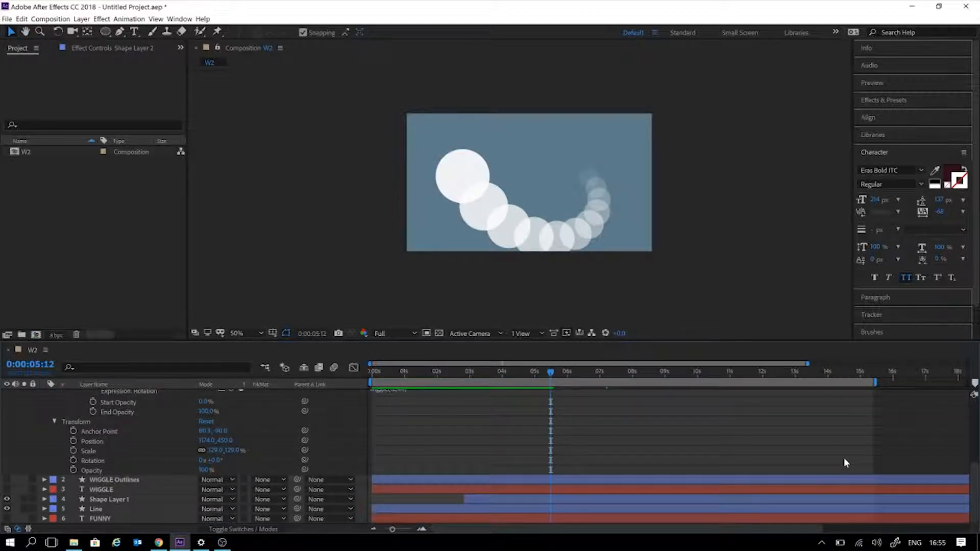
pyautogui.scroll(6, 843, 458)
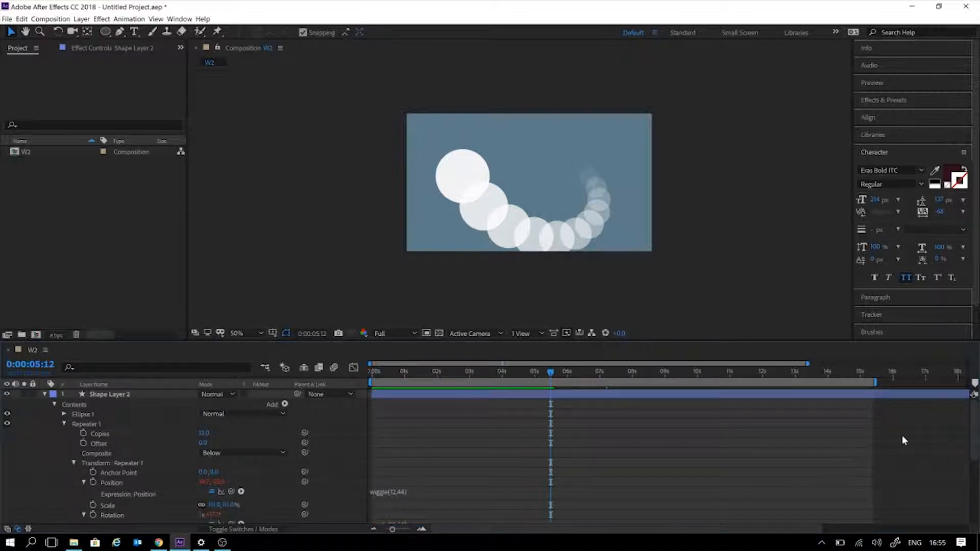